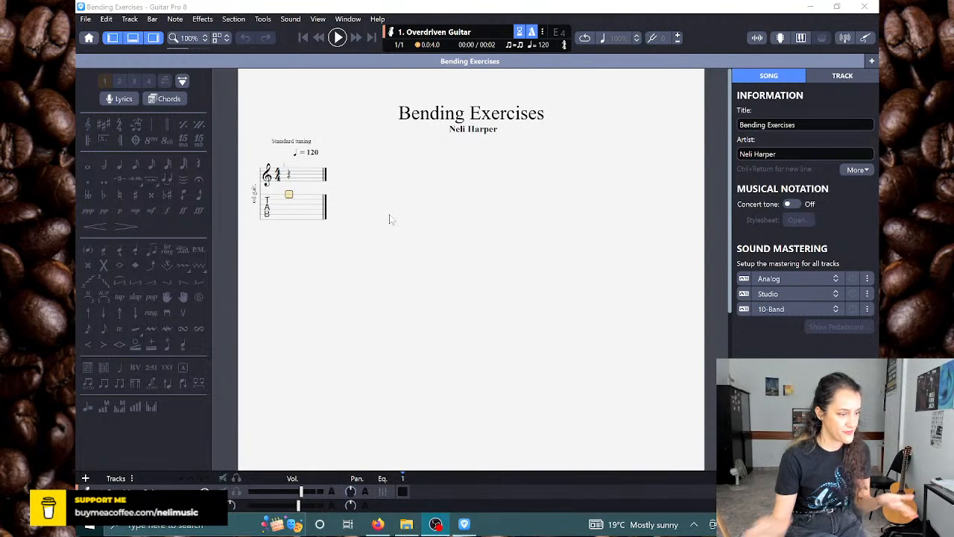
Step: Expand the song information fields and enter the transcriber's full name
click(507, 142)
click(820, 123)
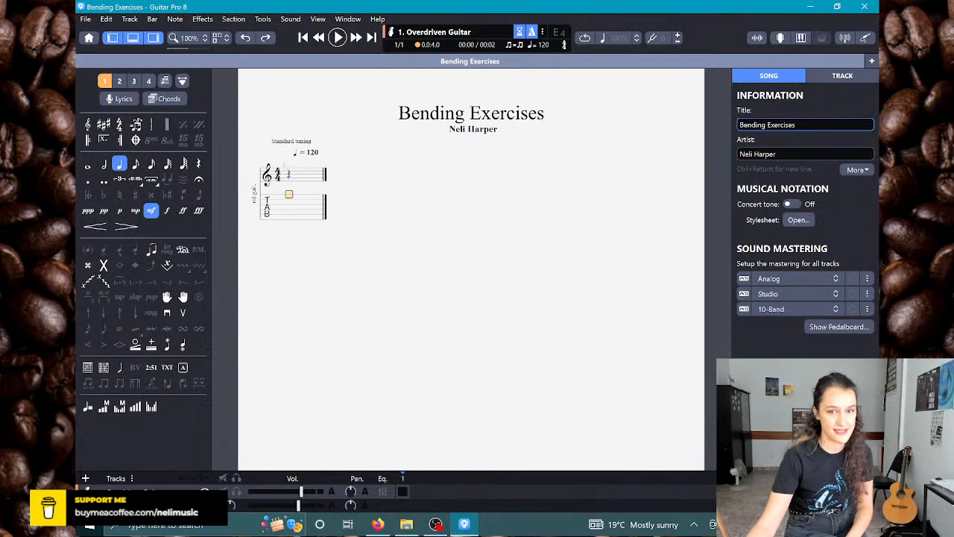
key(BackSpace)
text(s)
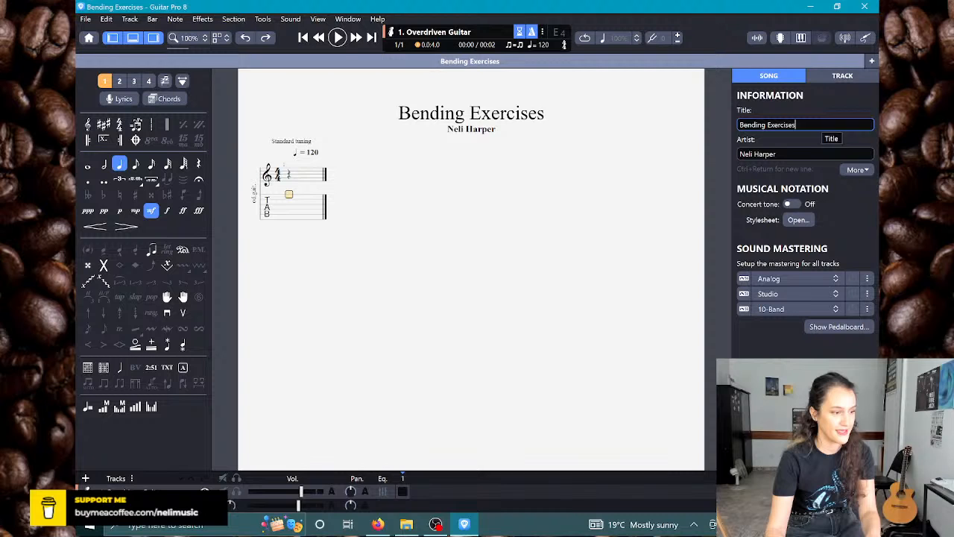
click(778, 155)
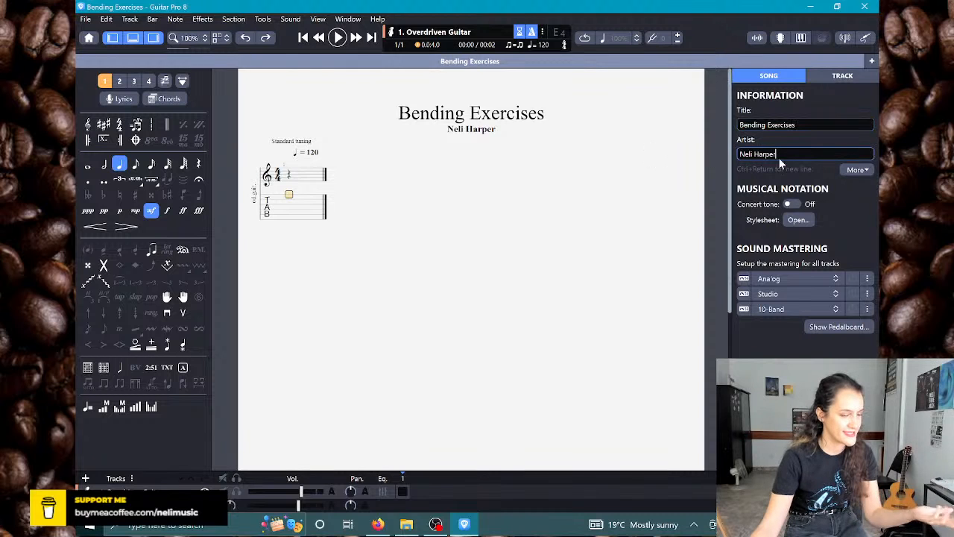
click(855, 170)
click(792, 292)
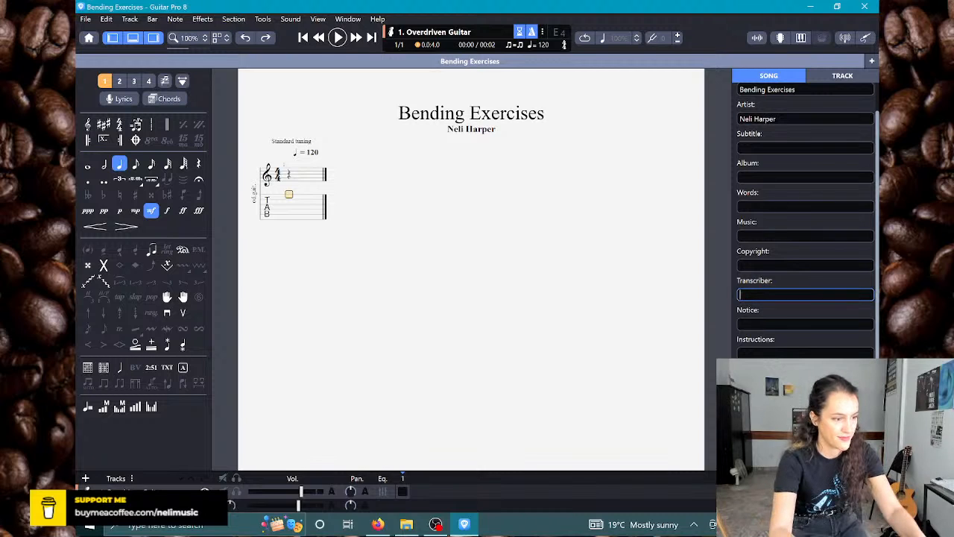
text(Neli Ha)
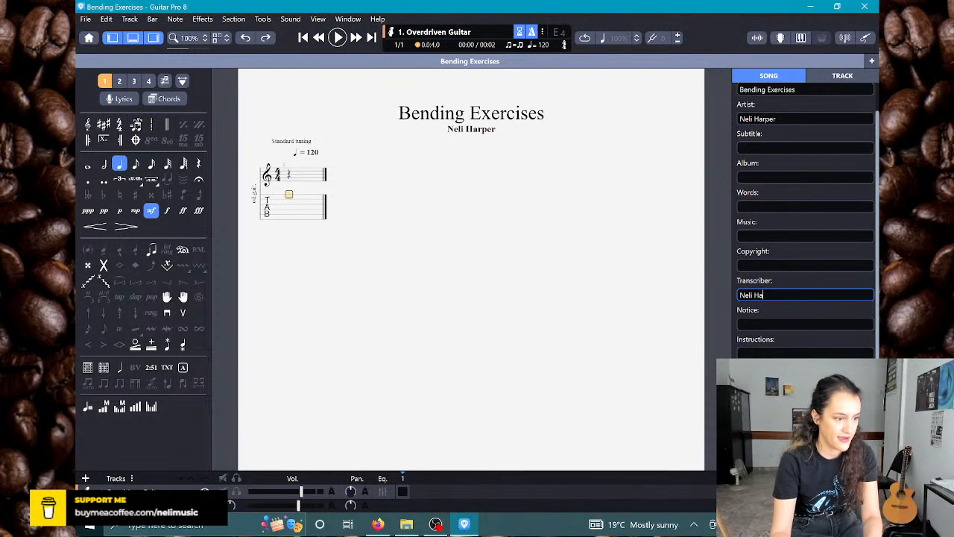
text(rper)
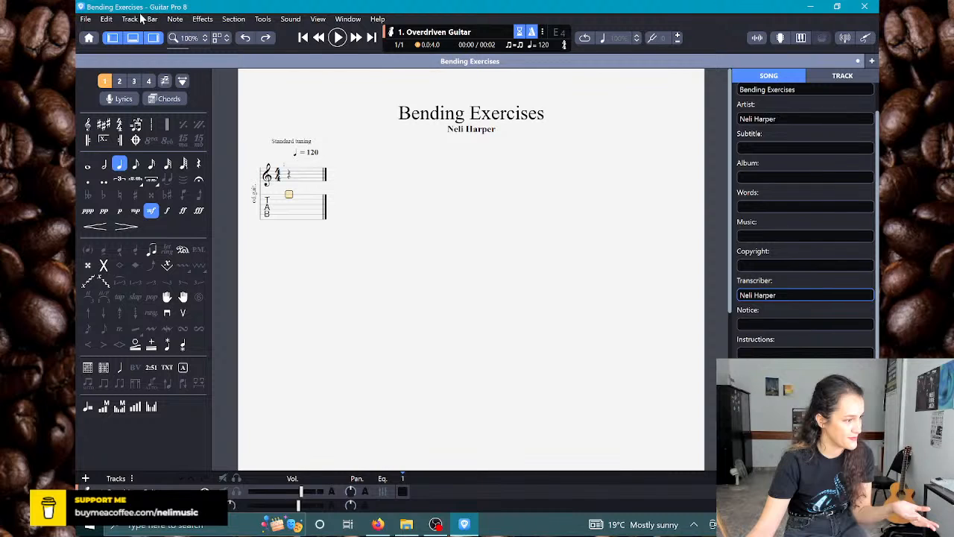
Step: Enable the Transcriber line in the first-page header of the score's stylesheet
click(86, 20)
click(120, 258)
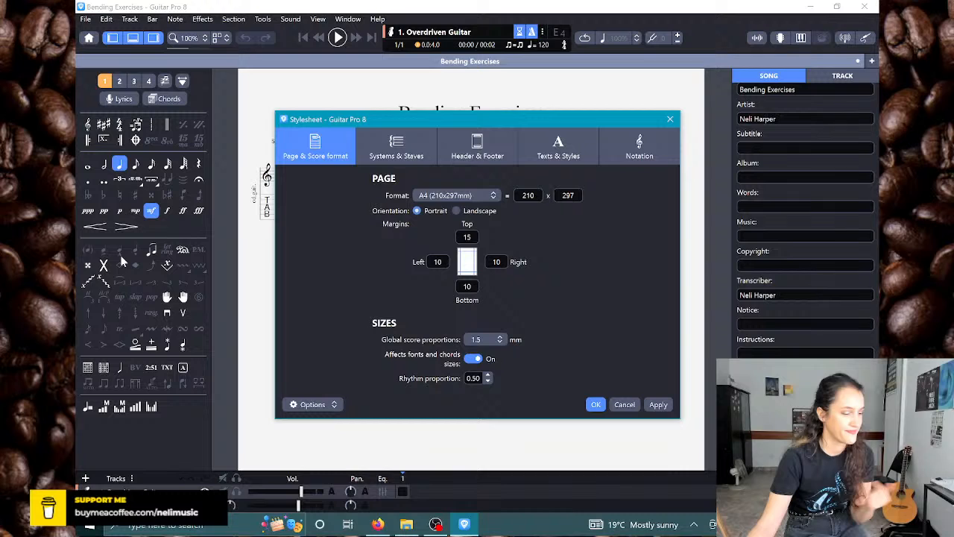
click(477, 146)
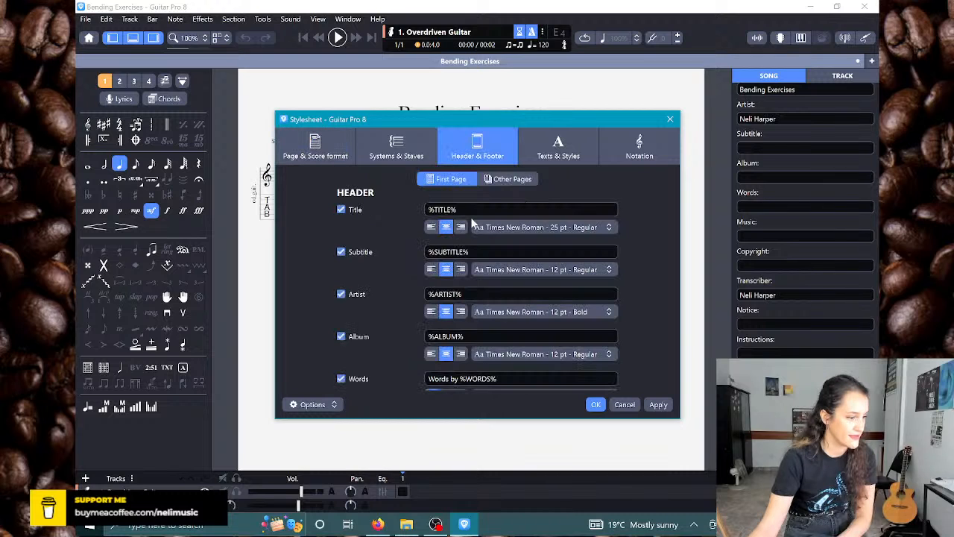
scroll(382, 328, down, 4)
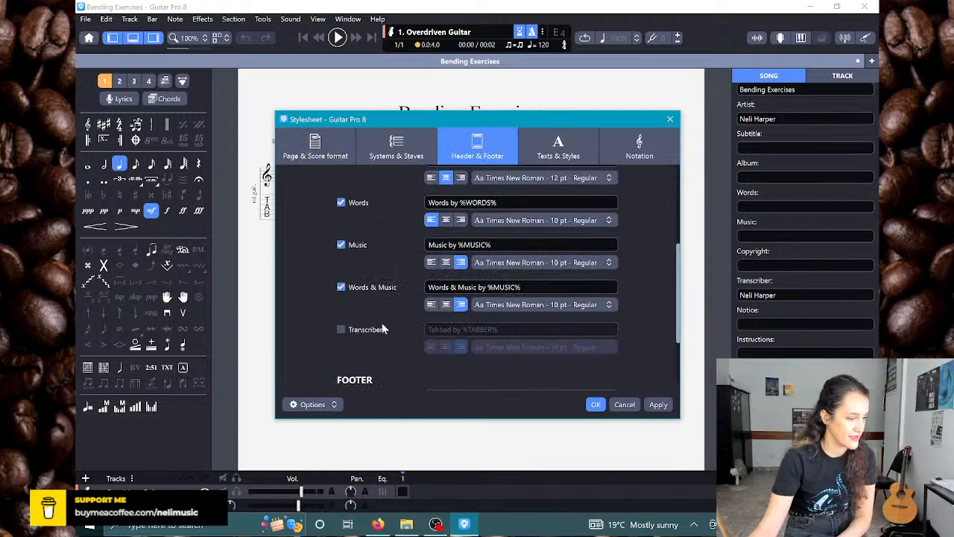
click(383, 328)
Step: Change the Transcriber header text to "Transcribed by %TABBER%" and accept the stylesheet
drag(440, 329, 452, 329)
double_click(439, 329)
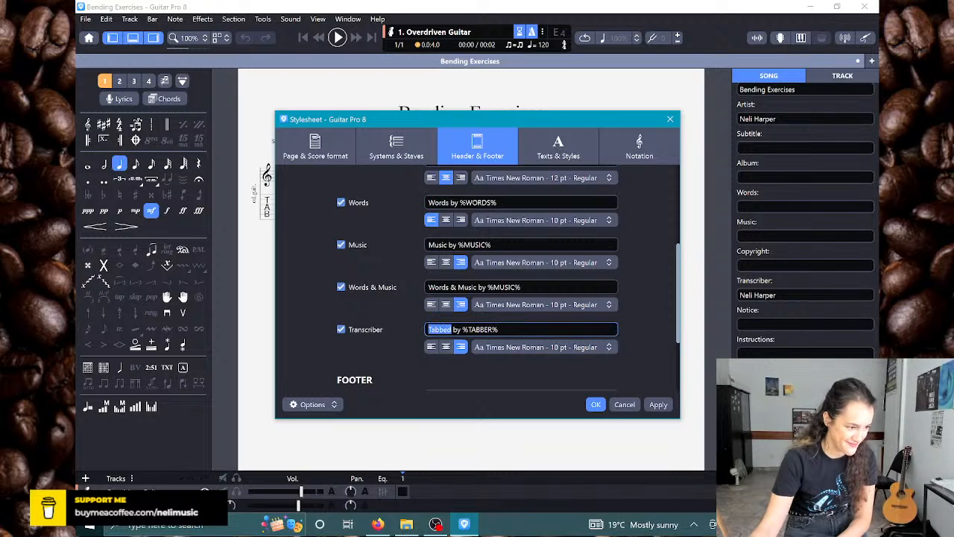
text(Tran)
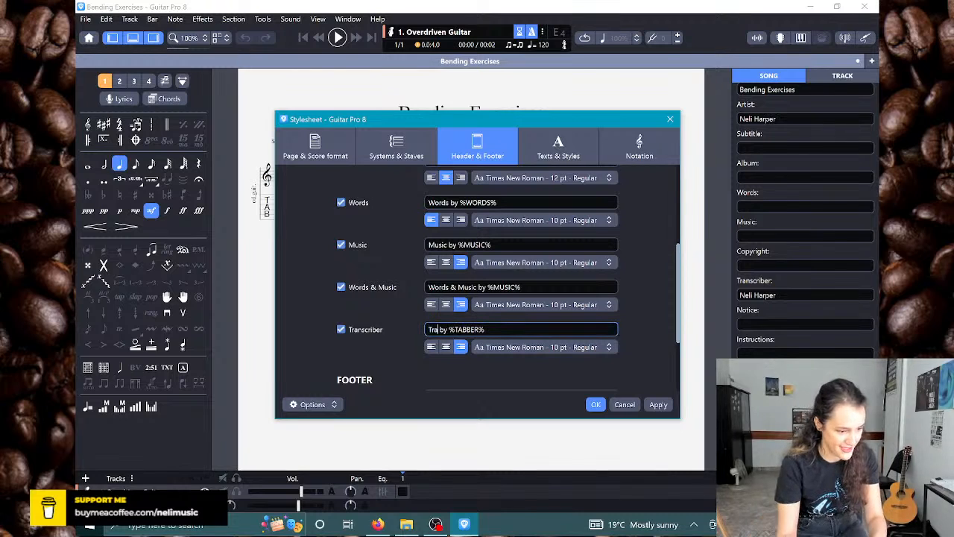
text(scribed)
drag(529, 122, 448, 126)
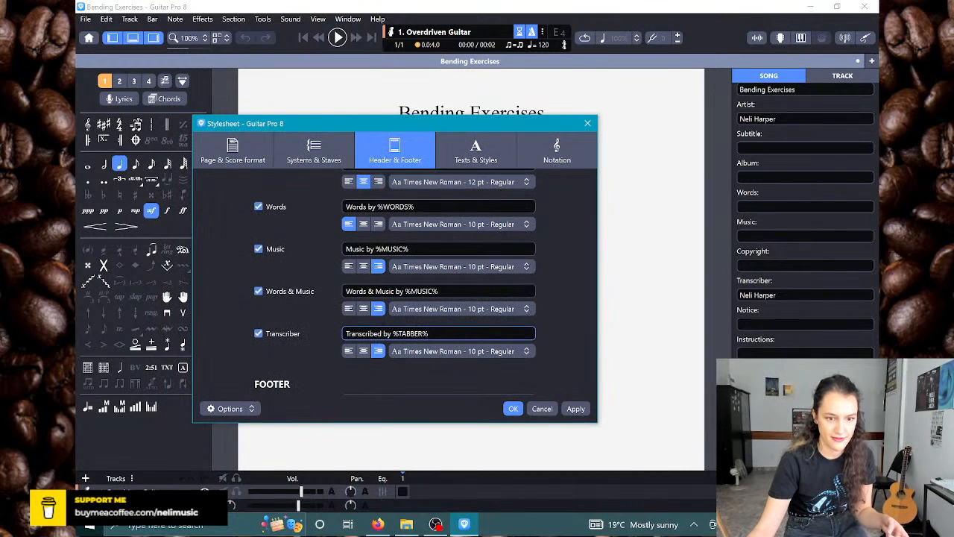
key(alt+Tab)
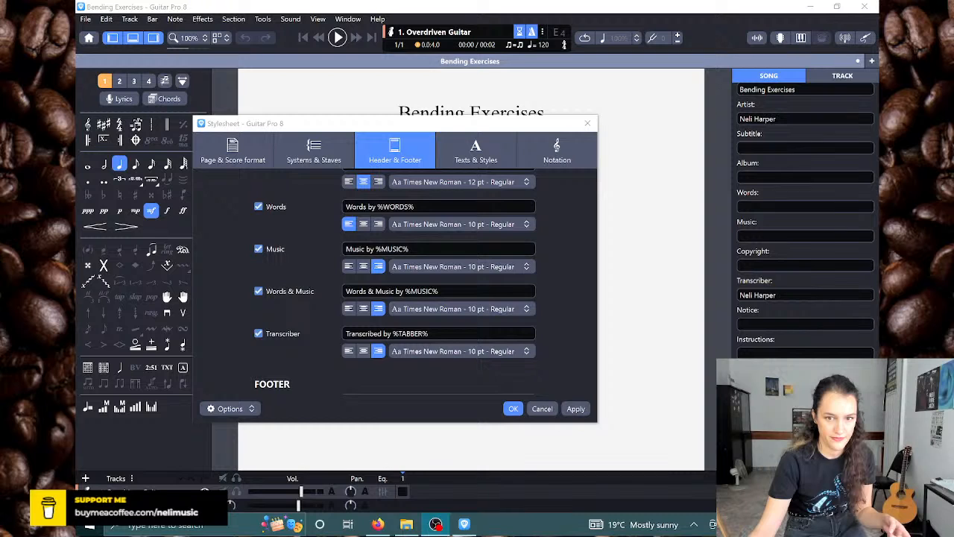
drag(440, 123, 431, 144)
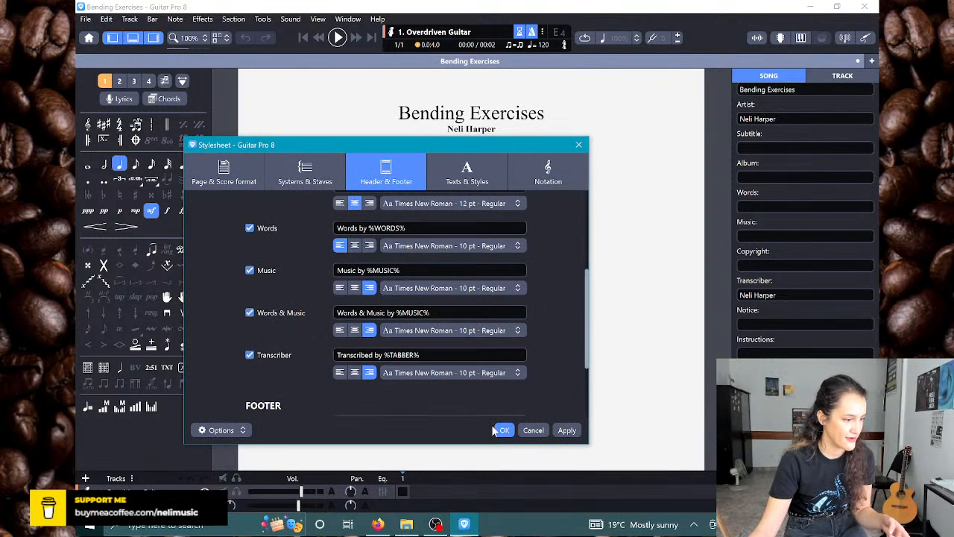
click(503, 436)
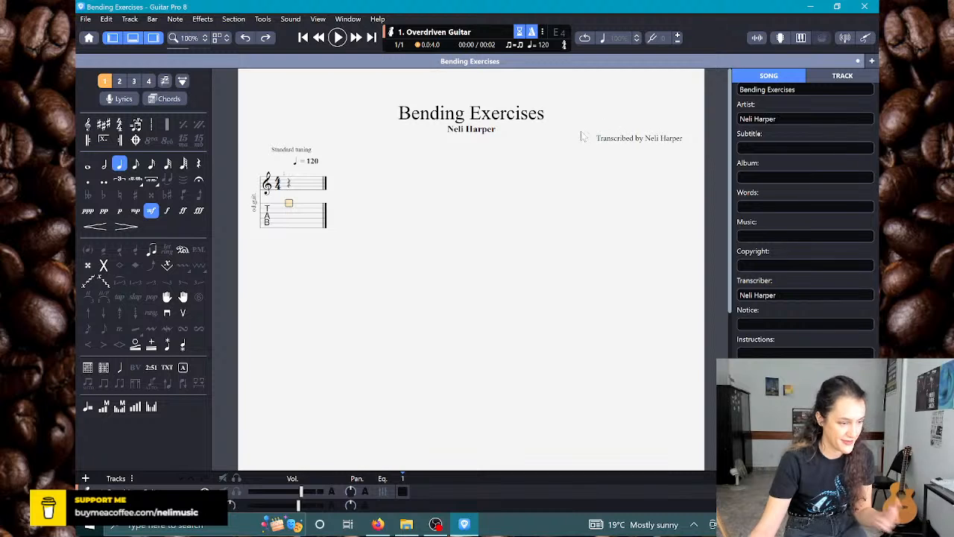
Step: Clear the transcriber's name from the song information
drag(793, 295, 677, 296)
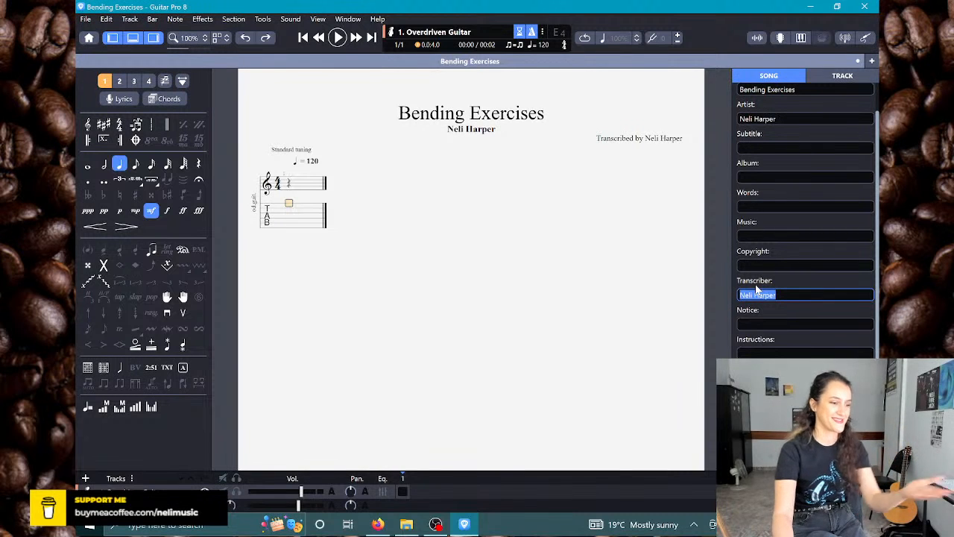
key(BackSpace)
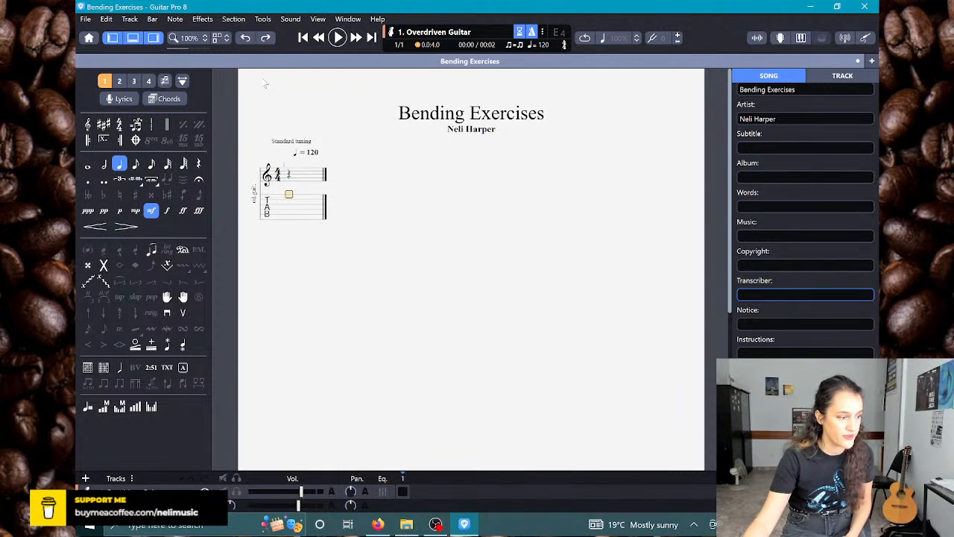
click(289, 196)
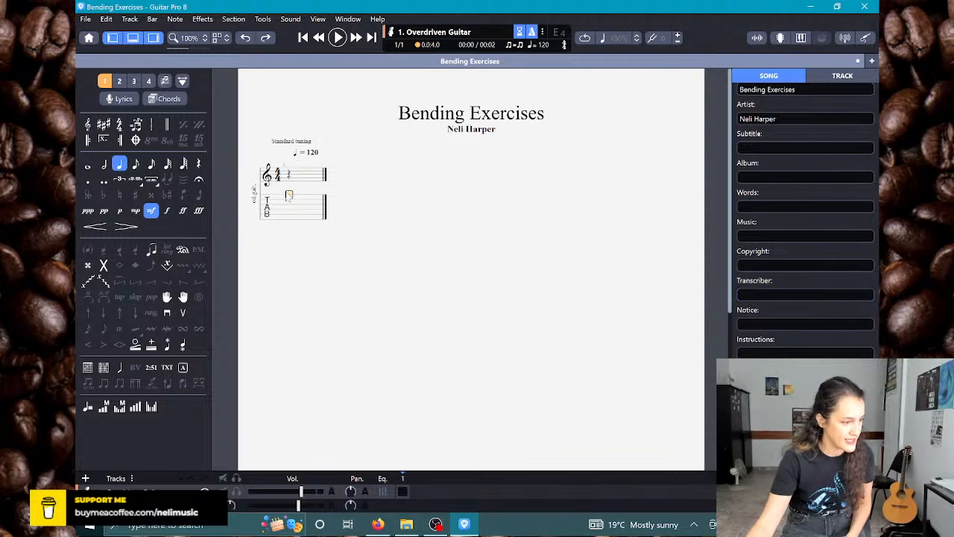
click(289, 198)
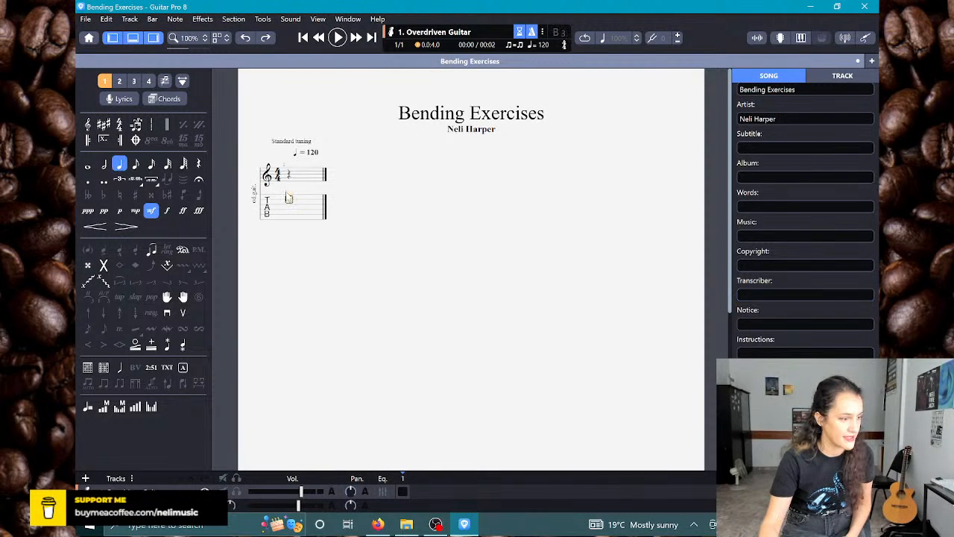
click(287, 189)
click(303, 182)
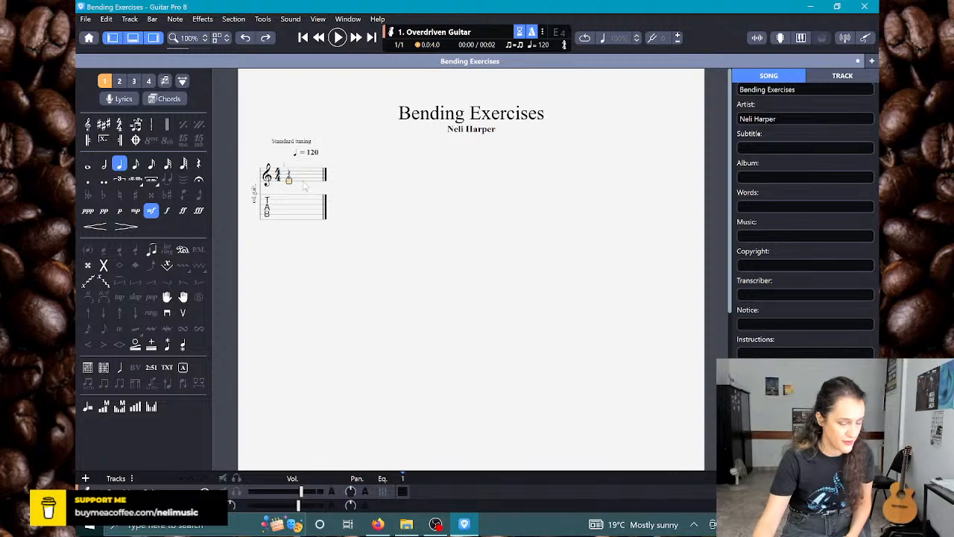
text(0)
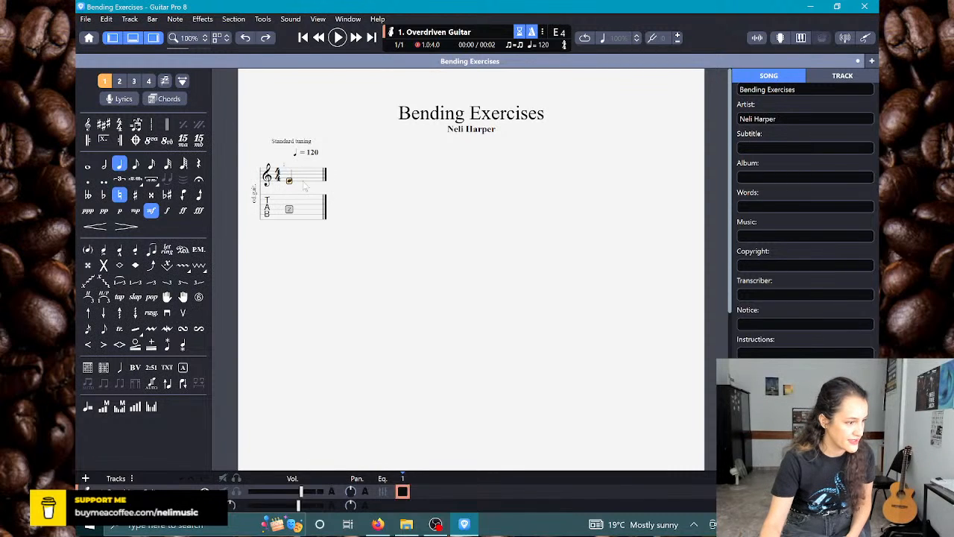
key(Delete)
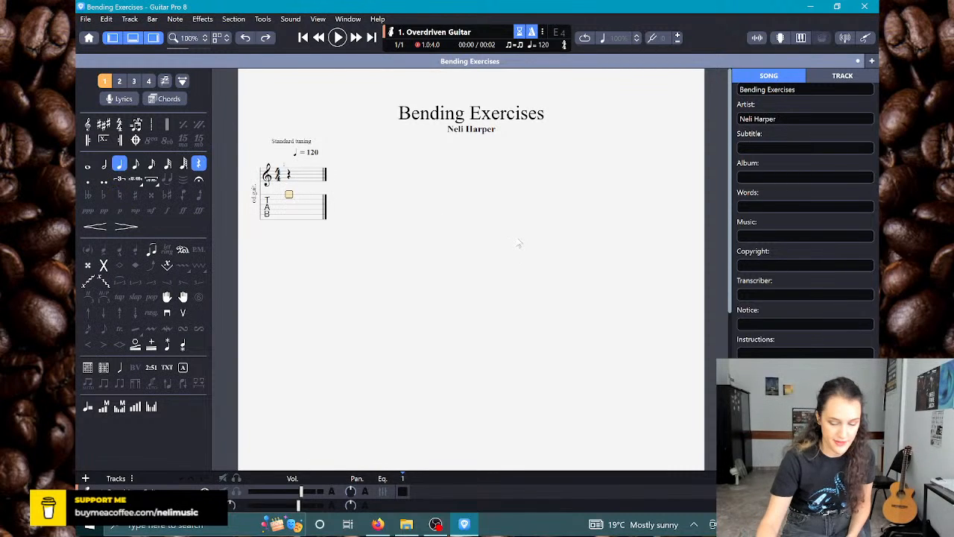
Step: Fill bar 1 of the tablature with quarter notes alternating fret 8 on the B string and fret 5 on the high E string
key(Down)
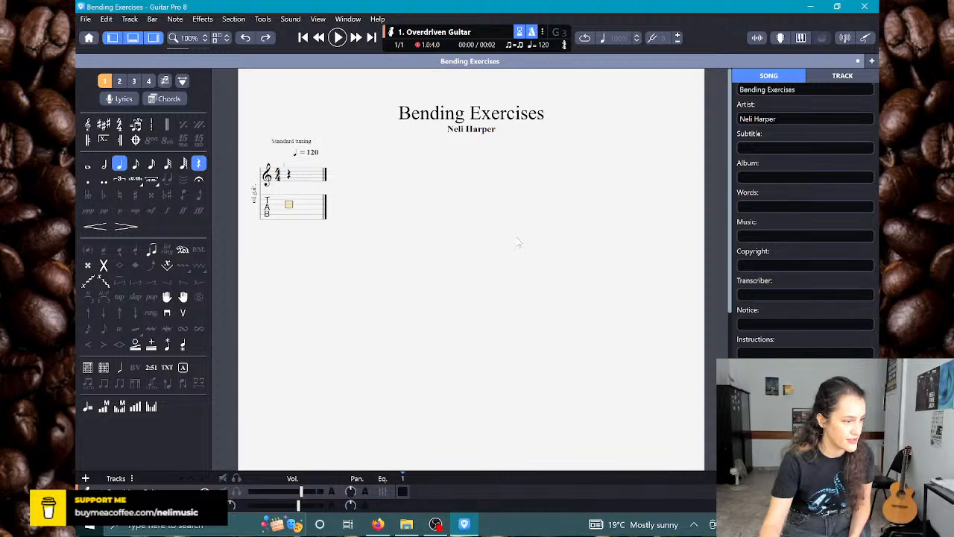
key(Up)
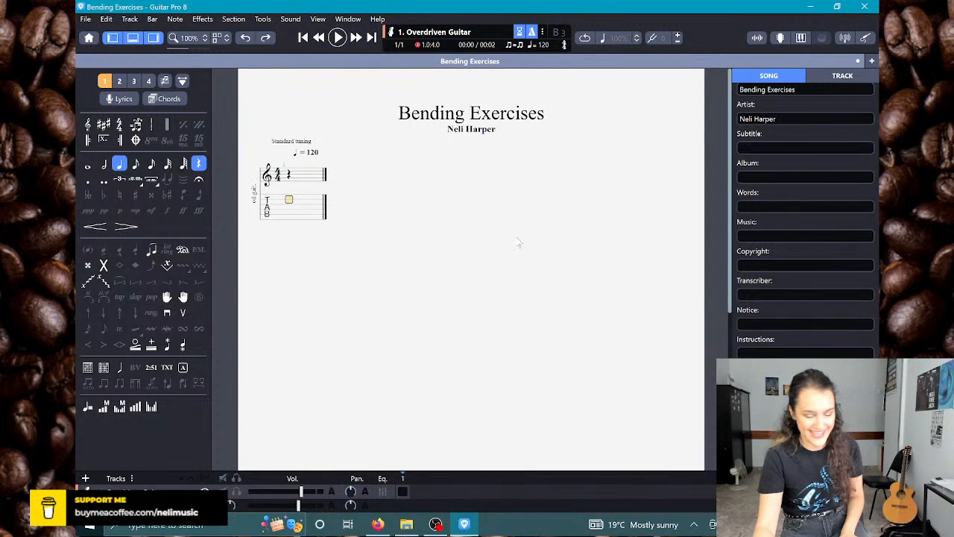
key(3)
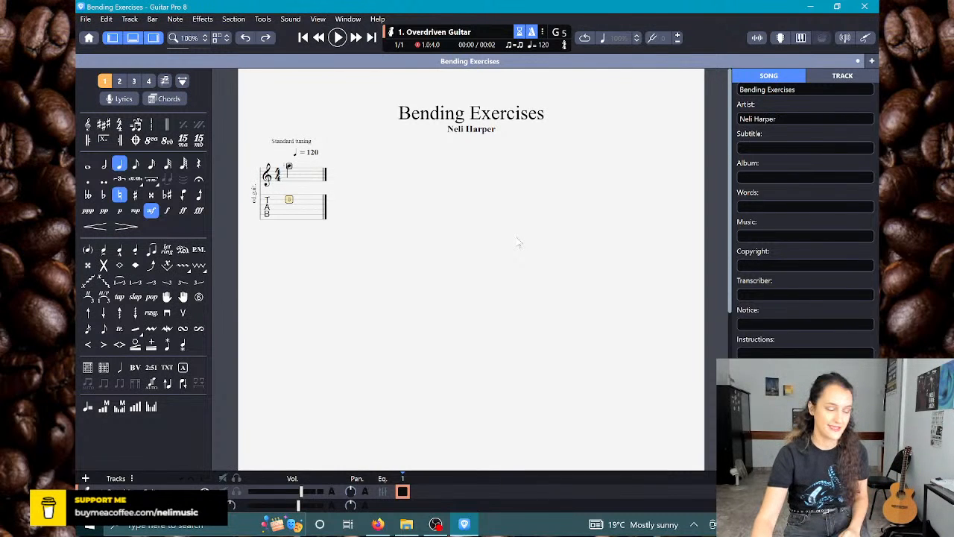
key(Right)
key(5)
key(Right)
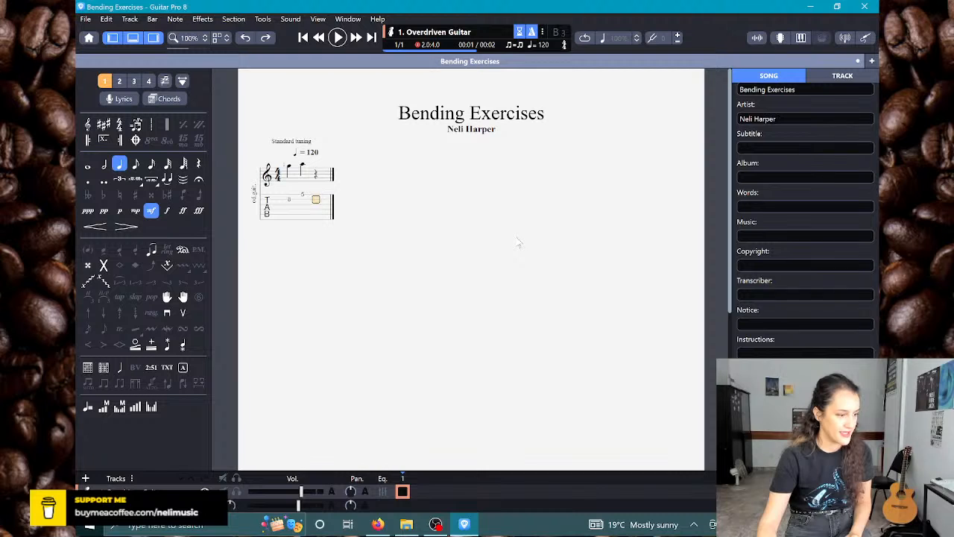
key(8)
key(Right)
key(Up)
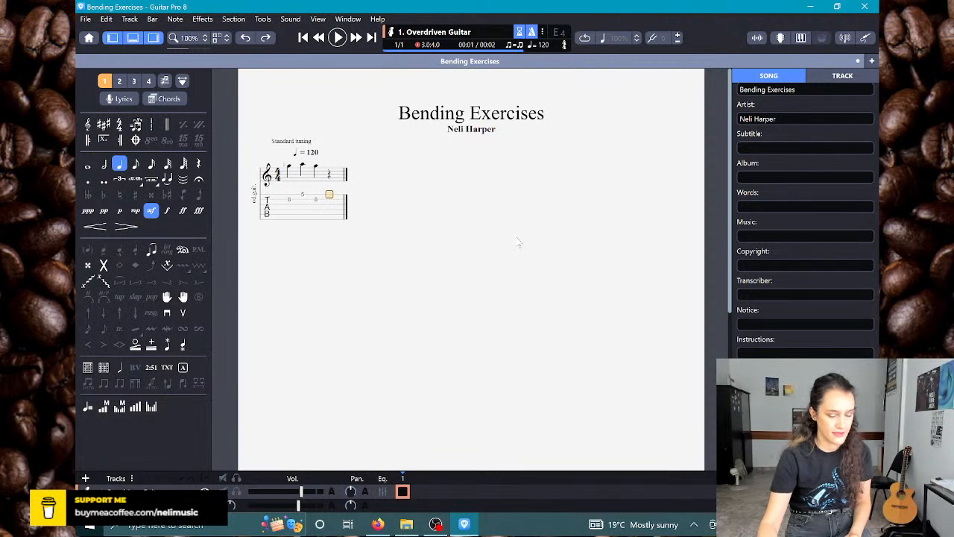
key(5)
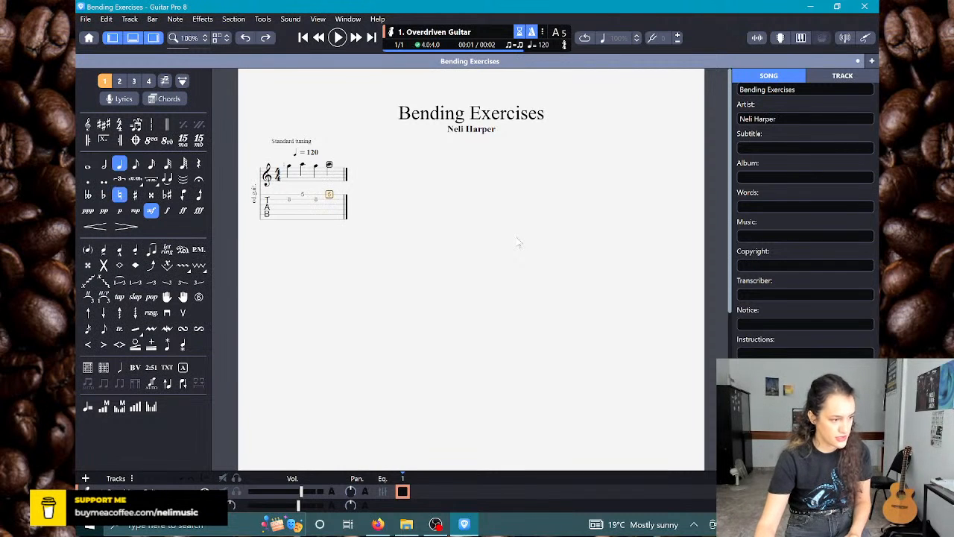
Step: Fill bar 2 with quarter notes: B string fret 8, high E fret 5, B string fret 8, B string fret 5
key(Right)
key(Down)
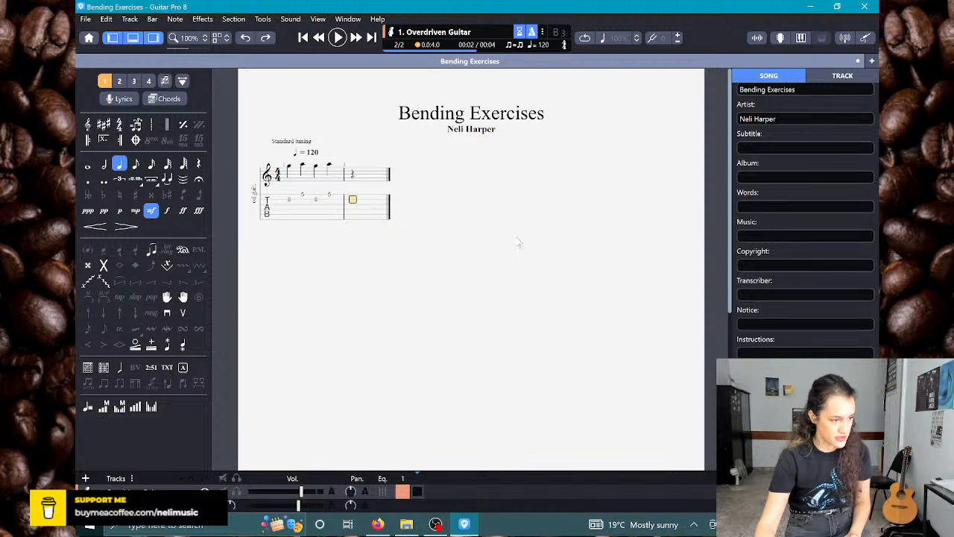
key(8)
key(Right)
key(Up)
key(5)
key(Right)
key(Down)
key(8)
key(Right)
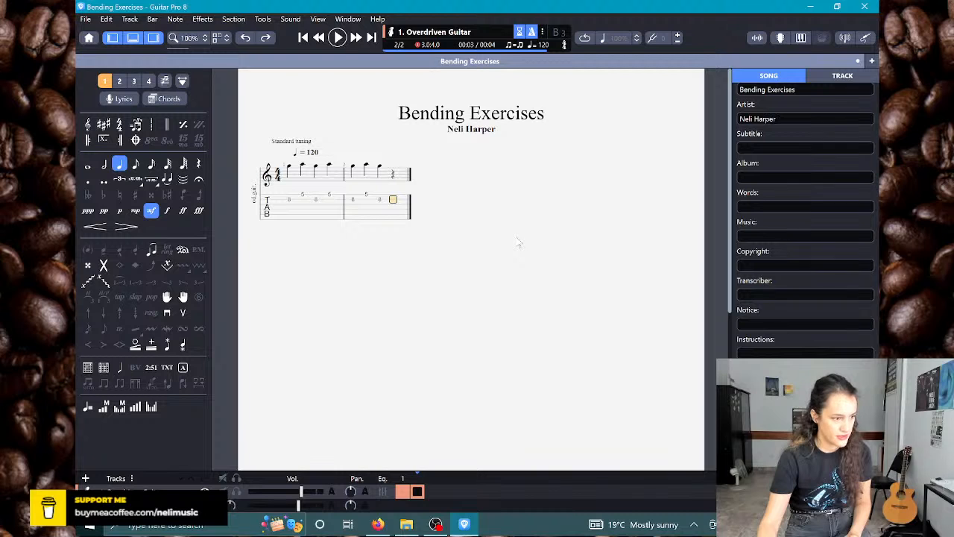
key(5)
Step: Fill bar 3 with quarter notes alternating fret 7 on the G string and fret 5 on the B string
key(Right)
key(Down)
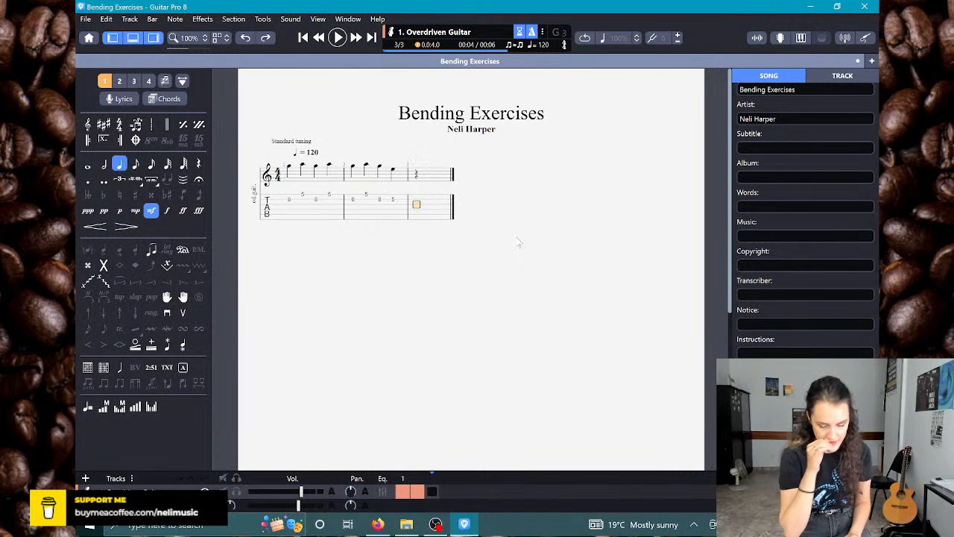
key(7)
key(Right)
key(Up)
key(5)
key(Right)
key(Down)
key(7)
key(Right)
key(Up)
key(5)
Step: Fill bar 4 with quarter notes: G string fret 7, B string fret 5, G string fret 7, G string fret 5
key(Right)
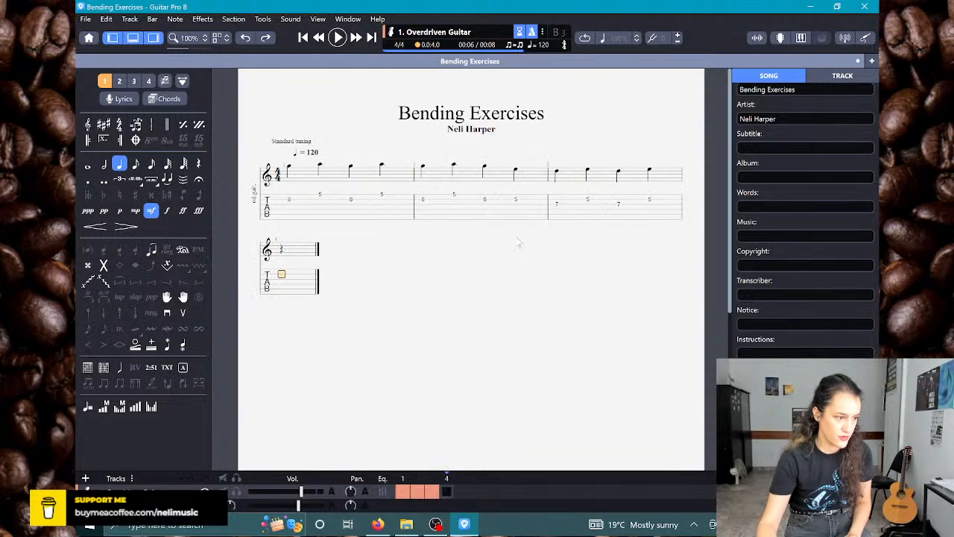
key(Down)
key(7)
key(Right)
key(Up)
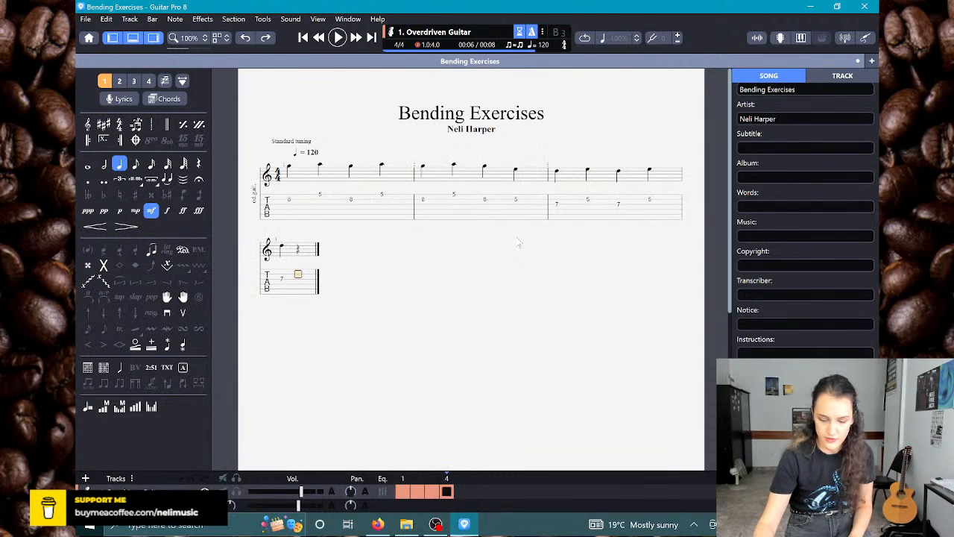
key(5)
key(Right)
key(Down)
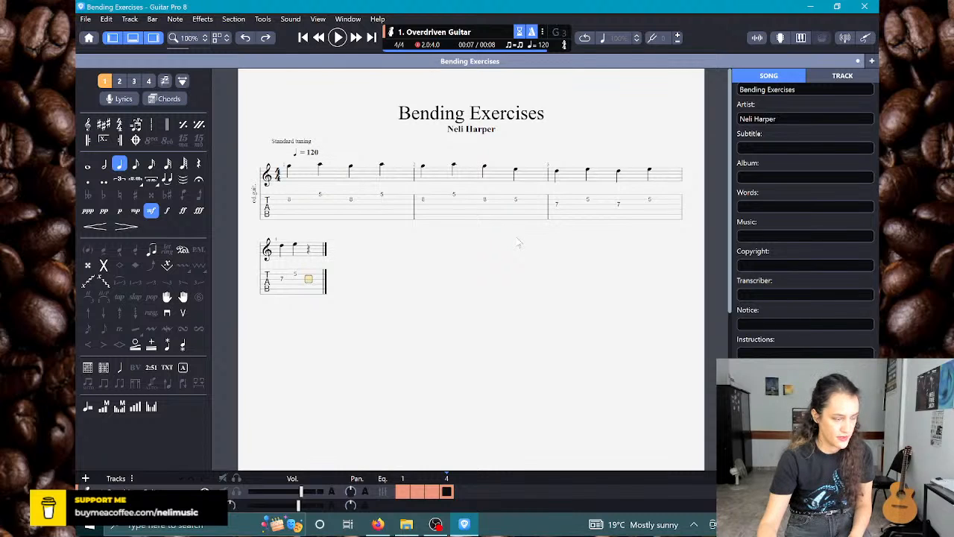
key(7)
key(Right)
key(5)
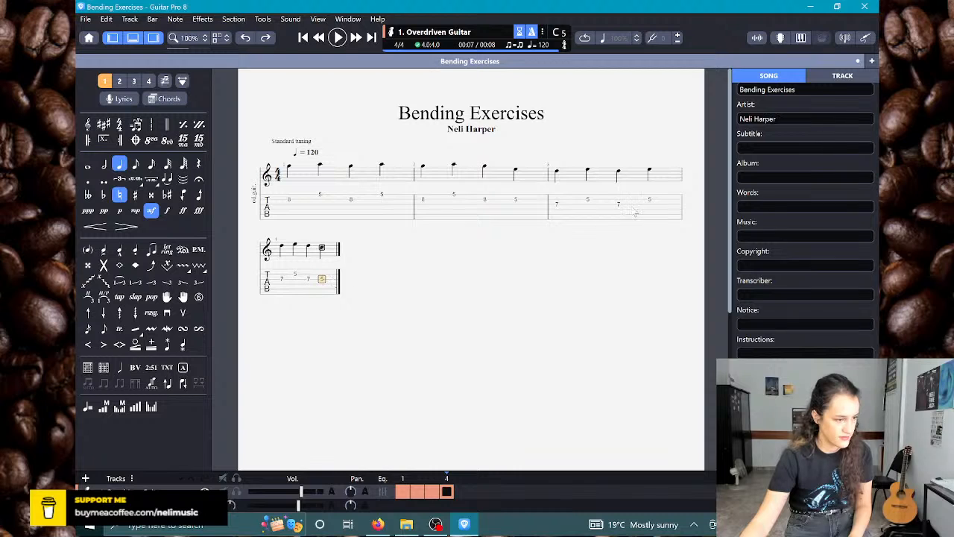
Step: Arrange the score layout so that all four bars sit on one system
click(649, 209)
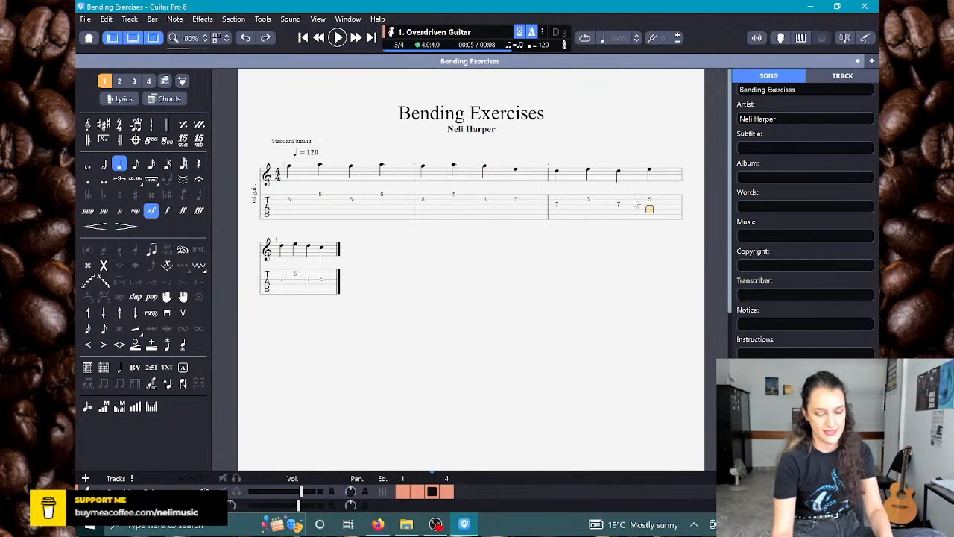
key(Return)
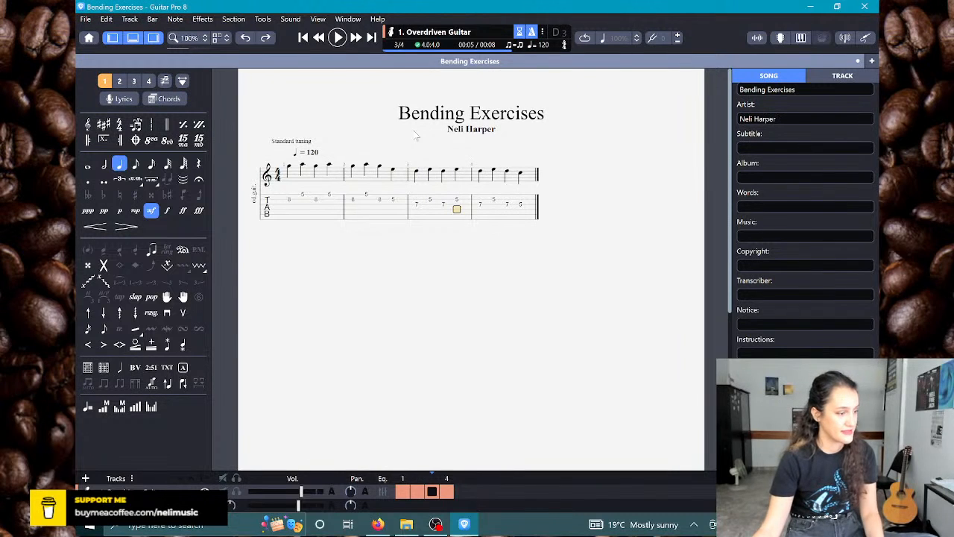
Step: Add an empty fifth bar after bar 4 and mark the end of bar 4 with a double barline
click(529, 203)
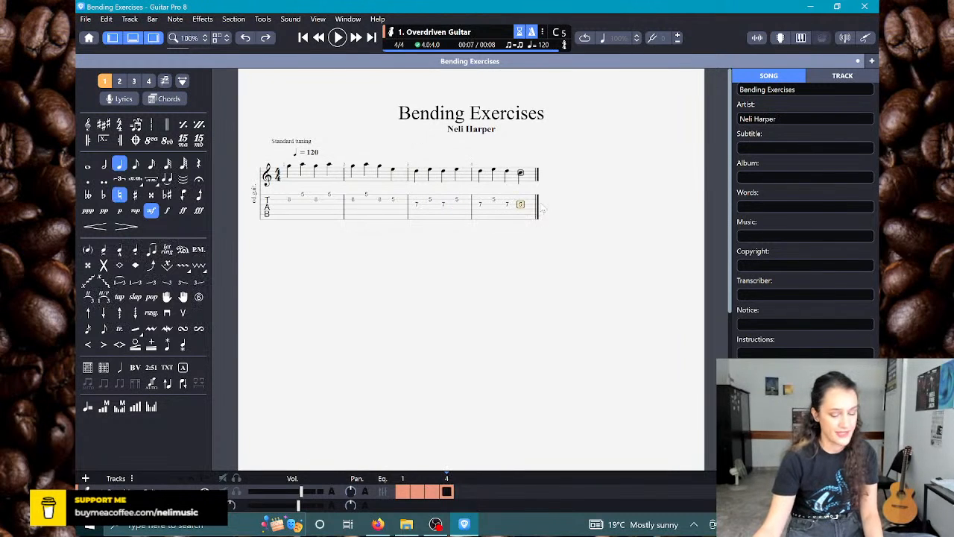
key(Right)
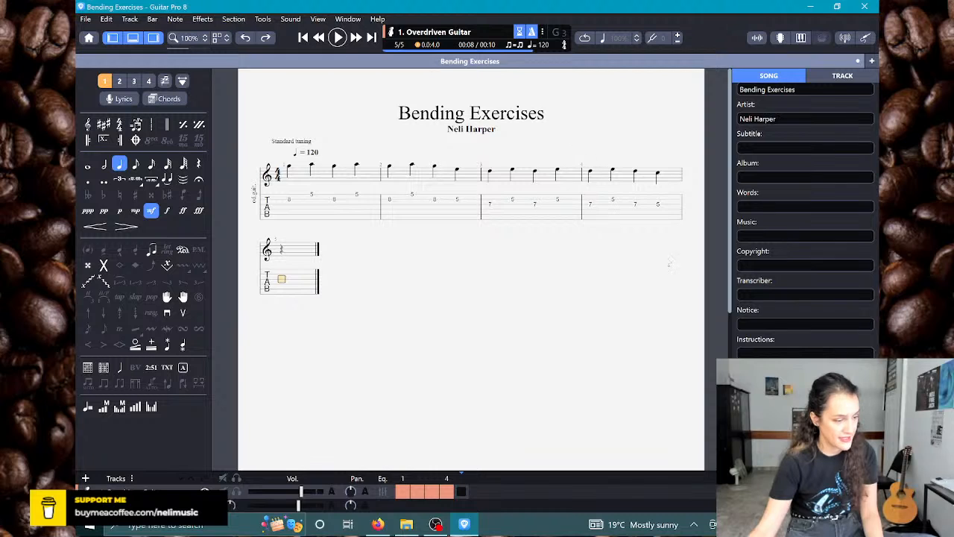
key(Left)
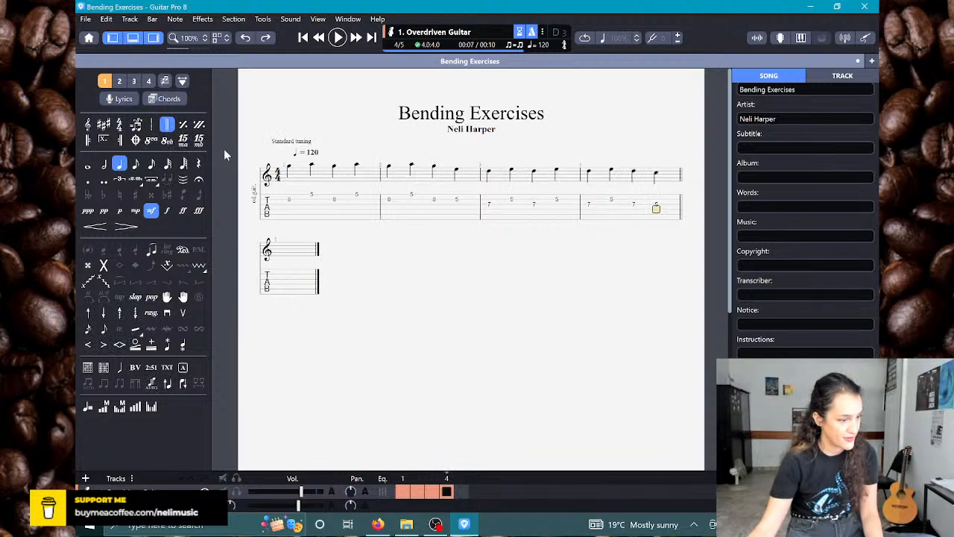
Step: Insert a section marker named "Exercise 1" at the start of bar 1, without a letter
click(290, 196)
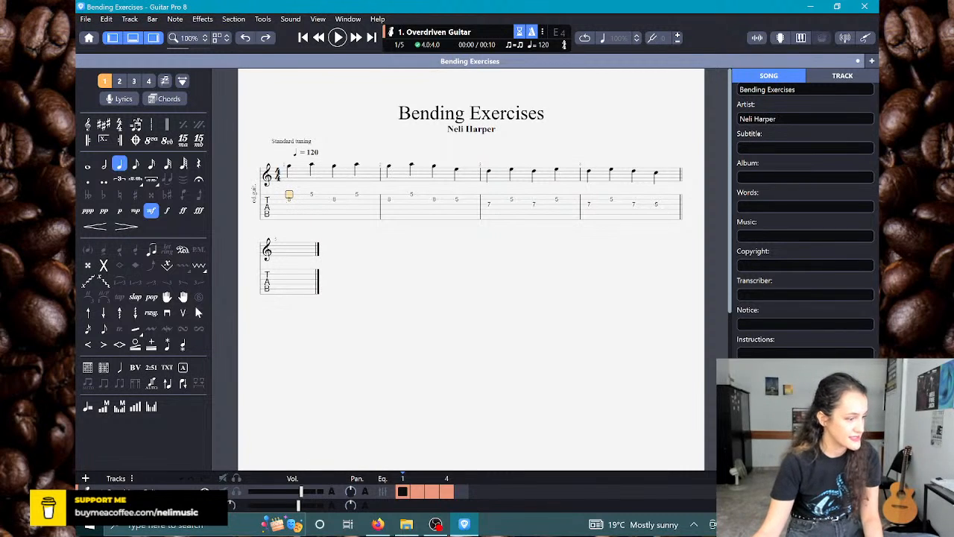
click(183, 368)
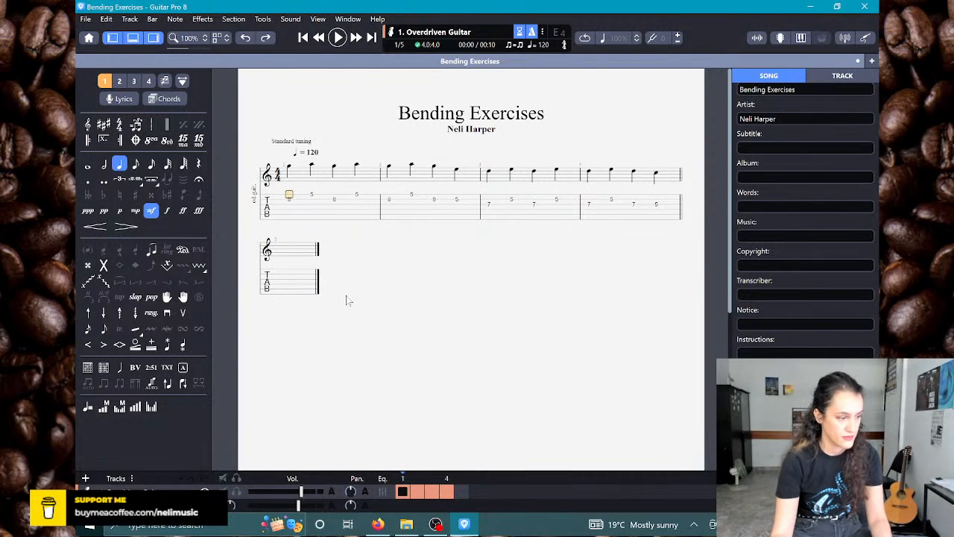
key(shift+Insert)
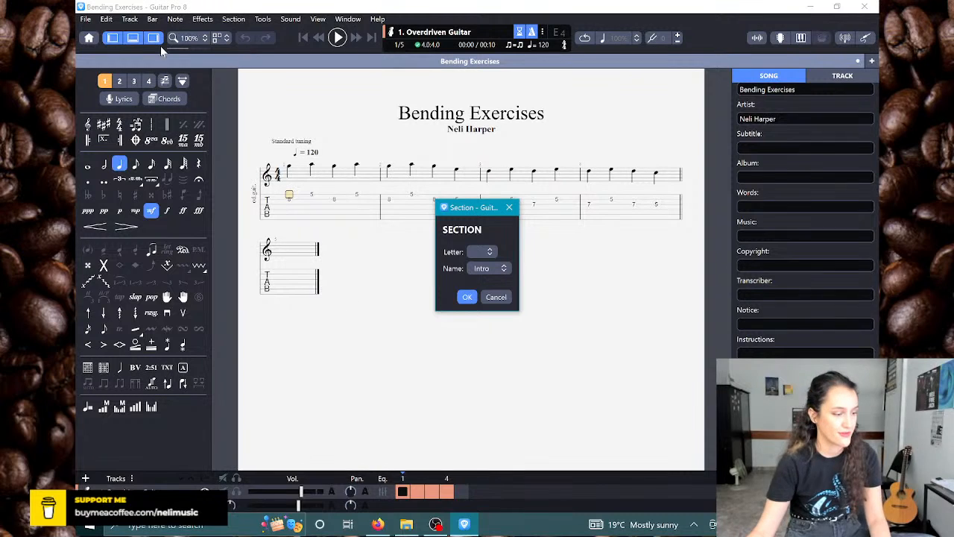
double_click(495, 268)
text(Exercise 1)
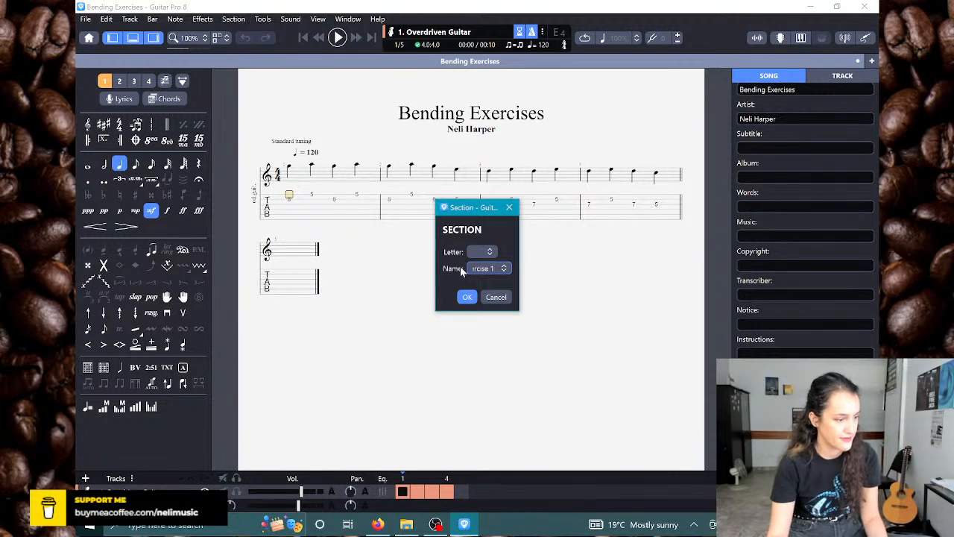
key(Return)
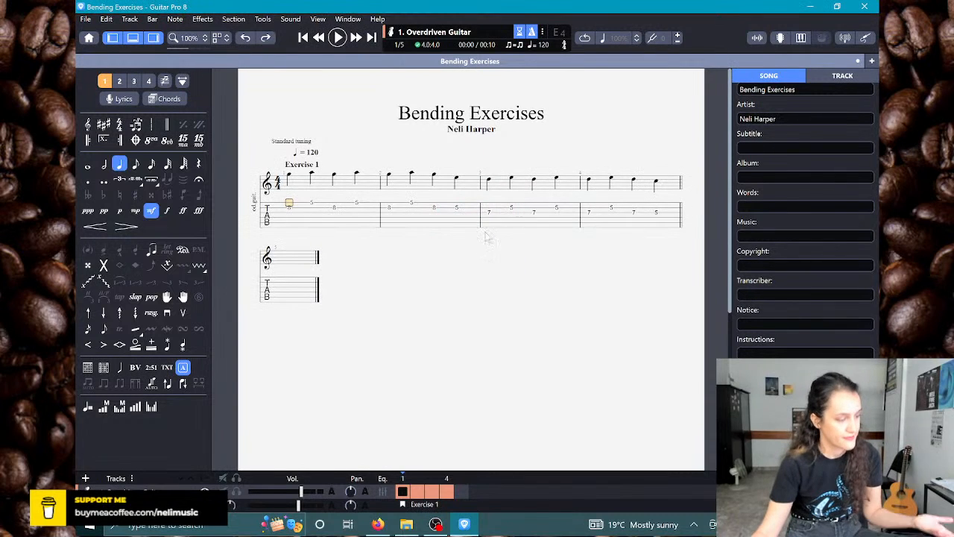
Step: Add a full bend to both fret 8 notes on the B string in bar 1
key(Down)
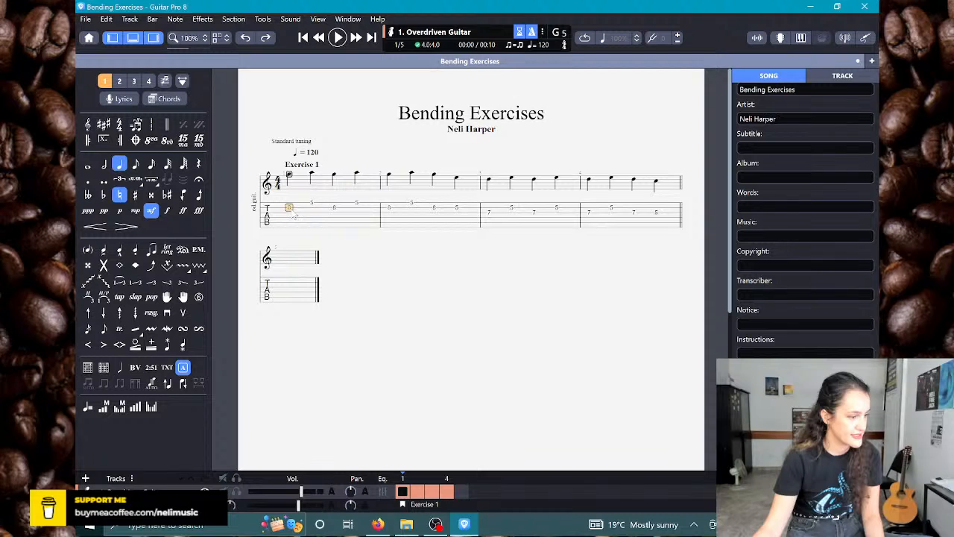
click(150, 266)
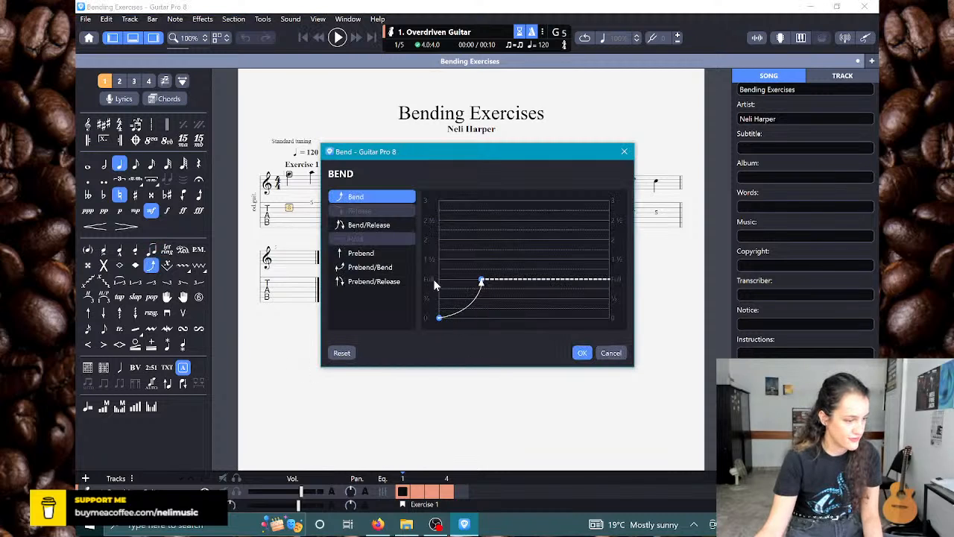
click(583, 353)
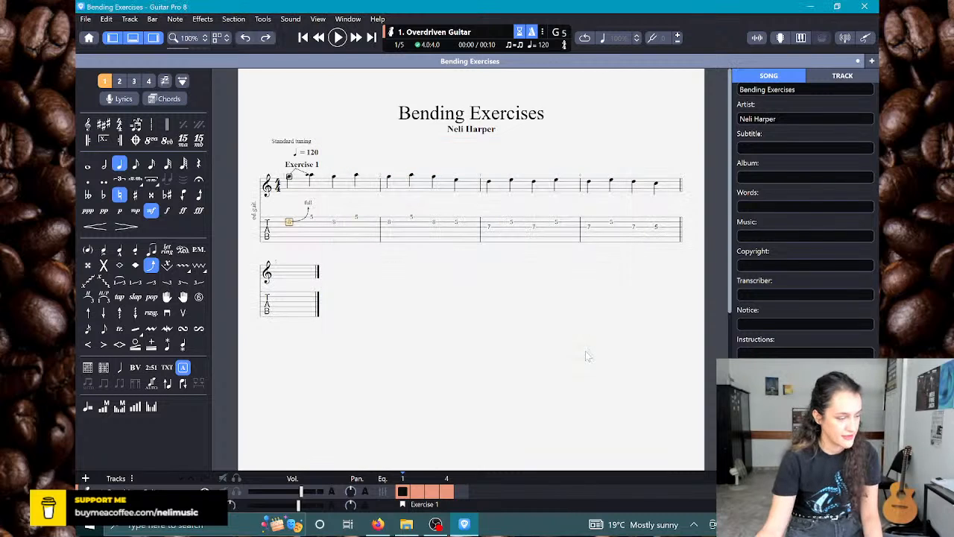
key(Right)
key(Left)
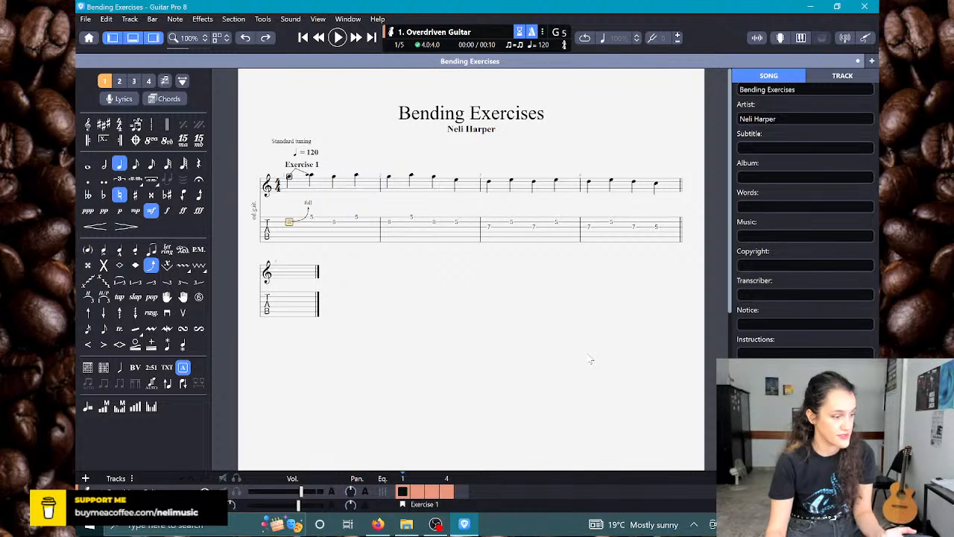
key(b)
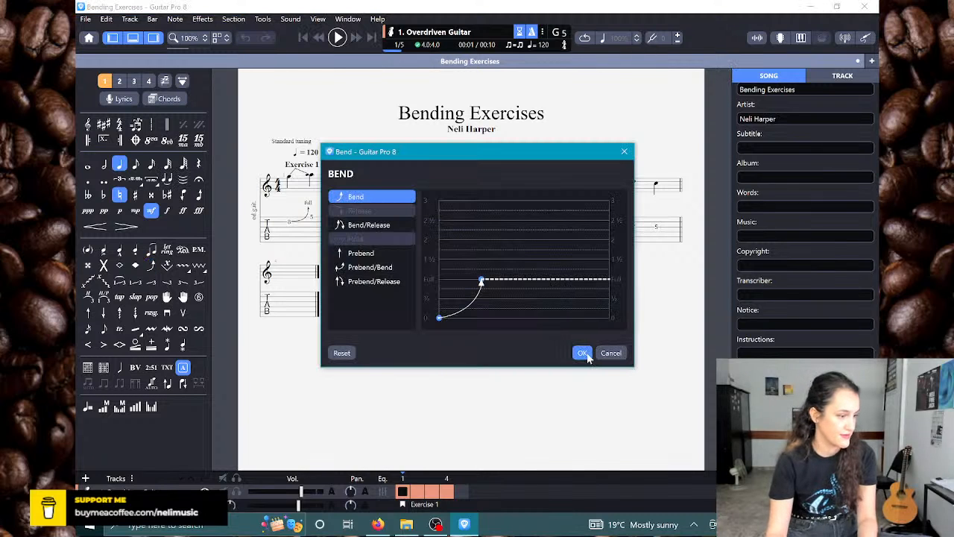
click(582, 352)
key(Right)
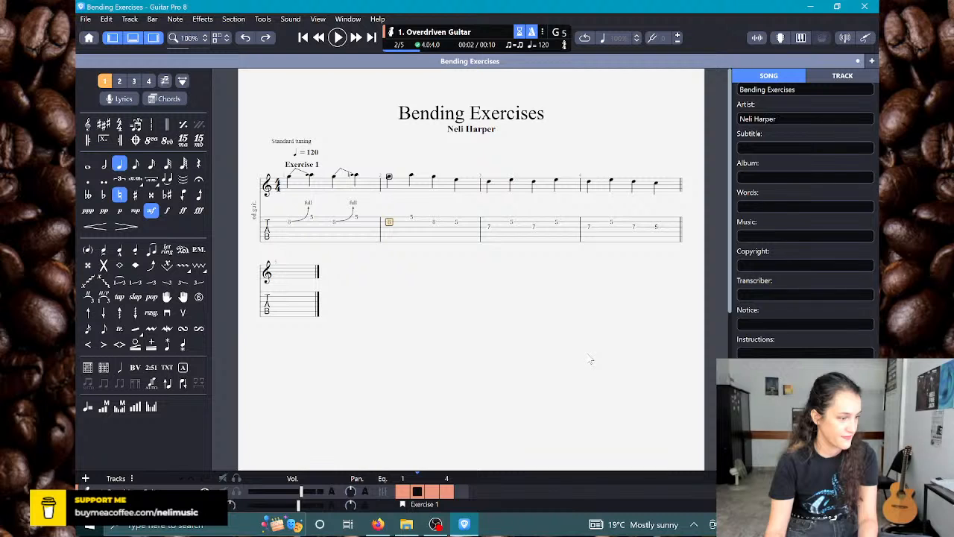
Step: In bar 2, give the first fret 8 note a full bend and the second fret 8 note a full Bend/Release
key(ctrl+v)
key(b)
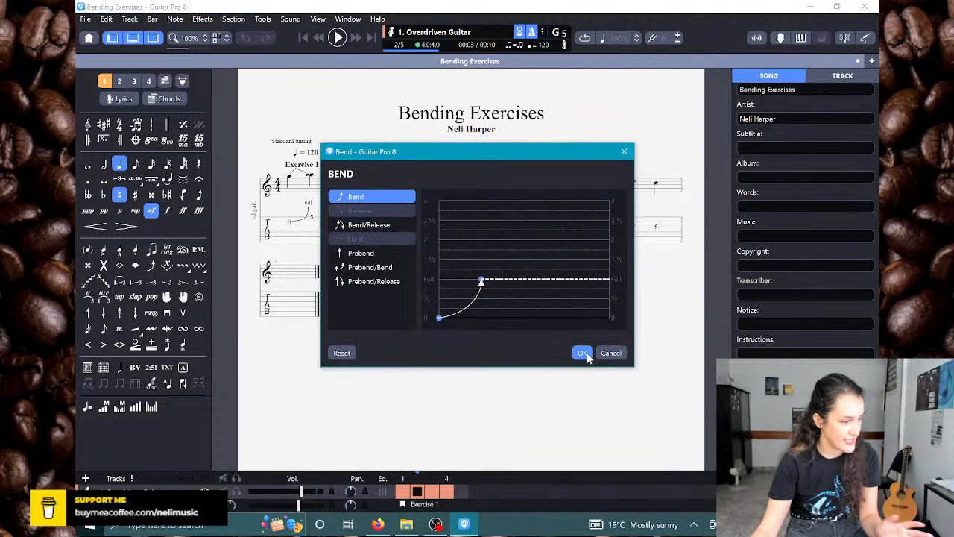
click(387, 226)
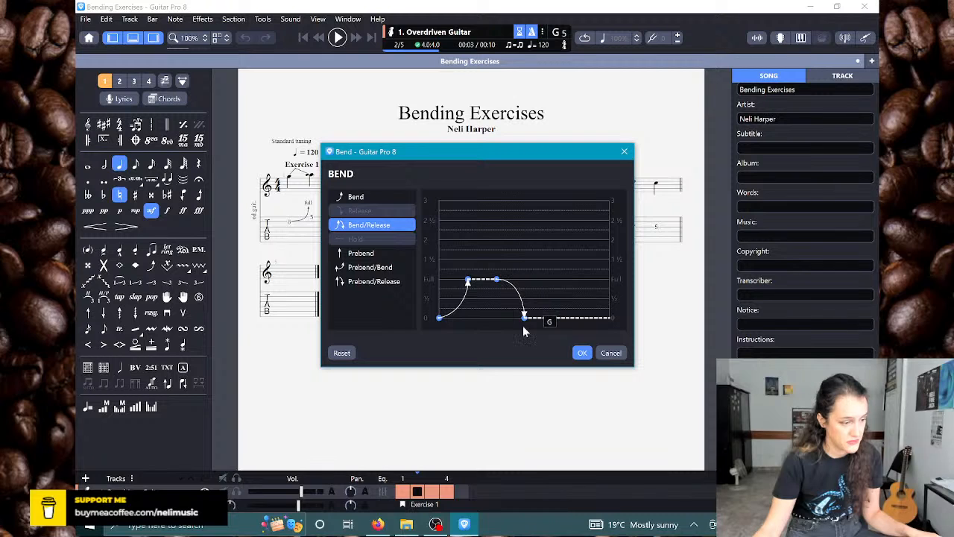
click(582, 352)
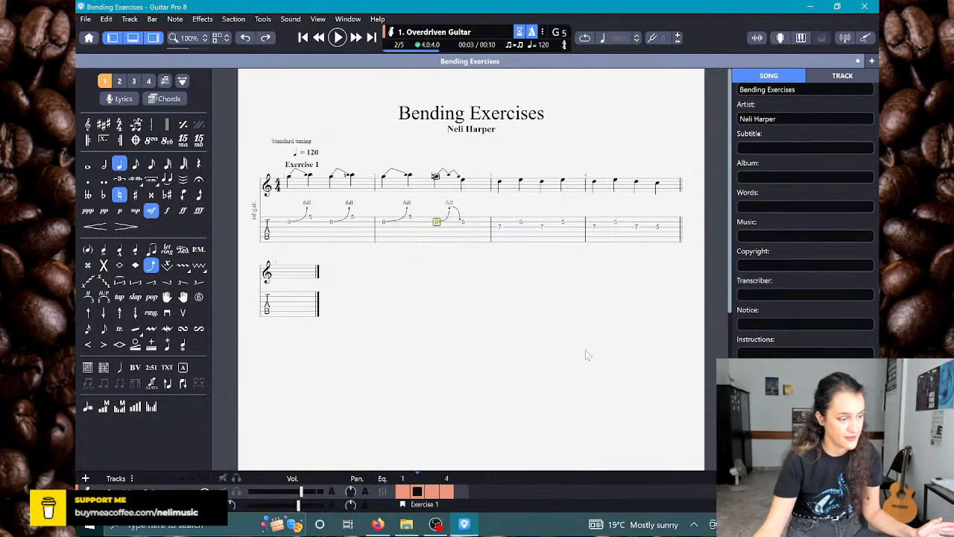
Step: Add a full bend to both fret 7 notes on the G string in bar 3
key(Right)
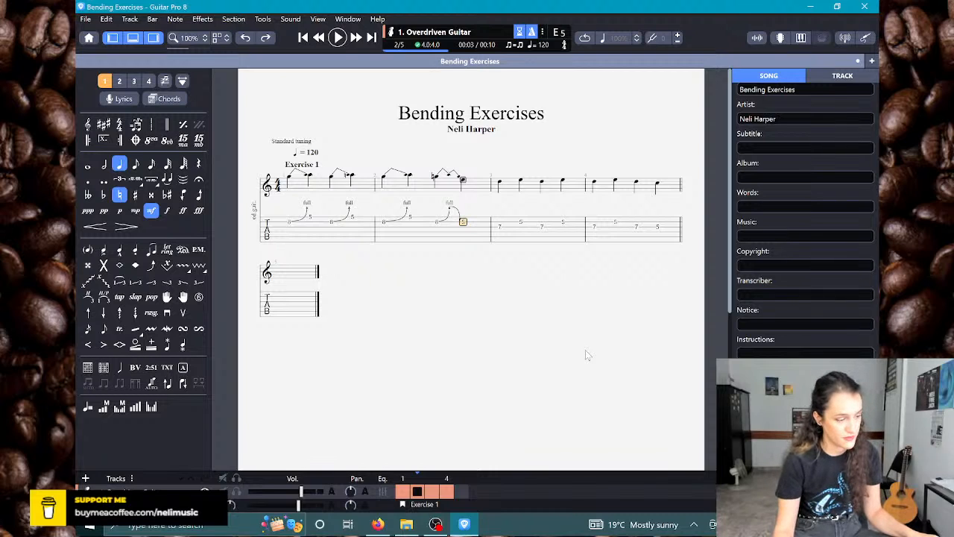
key(Right)
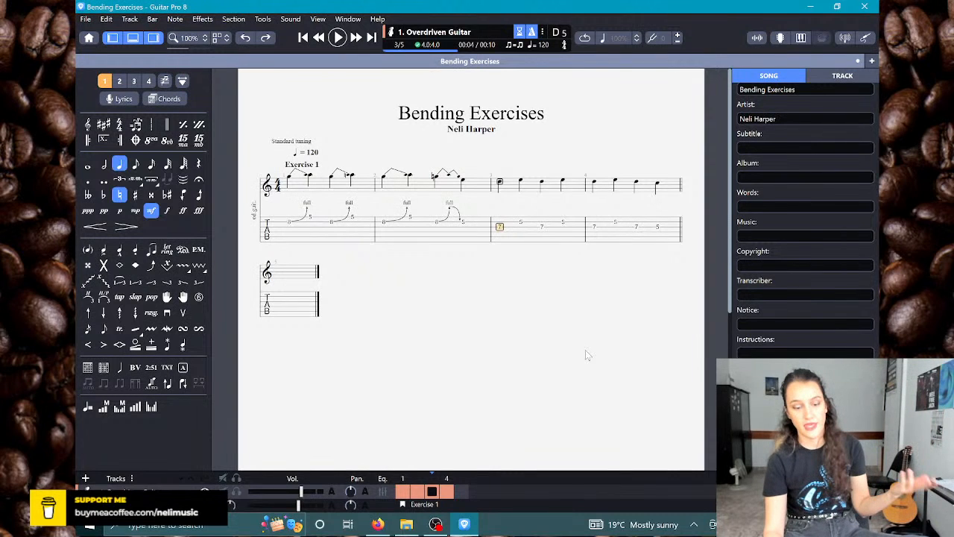
key(b)
key(Return)
key(Right)
Step: In bar 4, give the first fret 7 note a full bend and the second fret 7 note a full Bend/Release
key(Right)
key(b)
key(Return)
key(Right)
key(Right)
key(b)
click(584, 353)
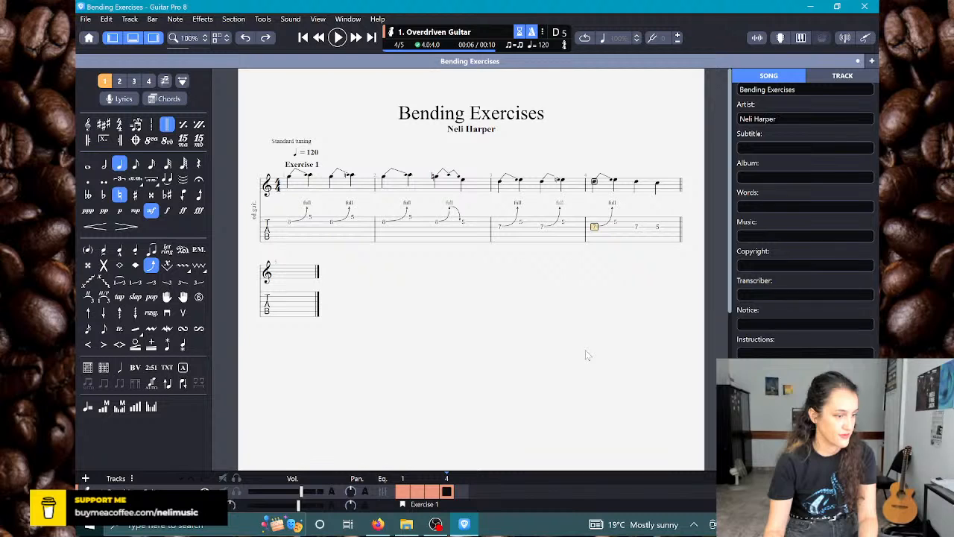
key(Right)
key(Right)
key(b)
click(409, 230)
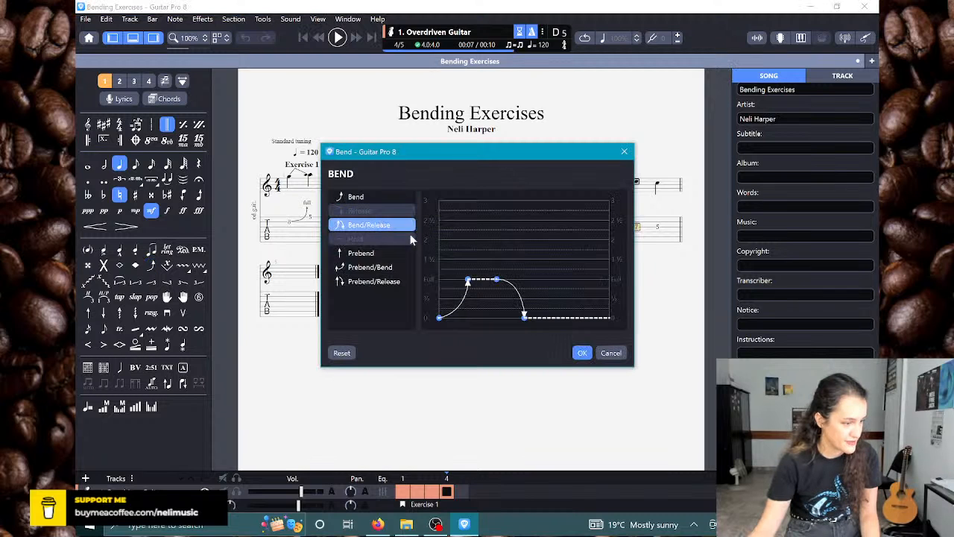
click(579, 350)
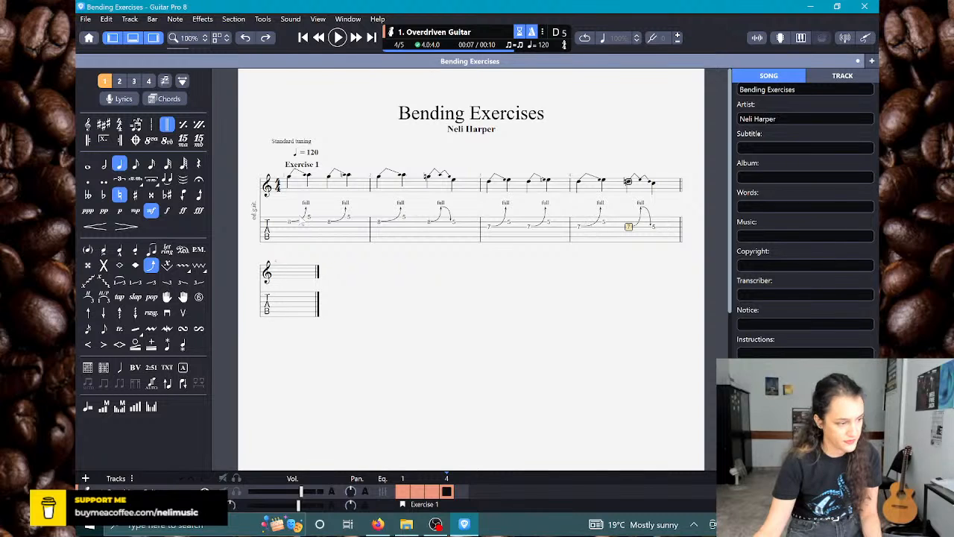
Step: Play the exercise back from the first note of bar 1 to check how the bends sound
click(290, 221)
key(space)
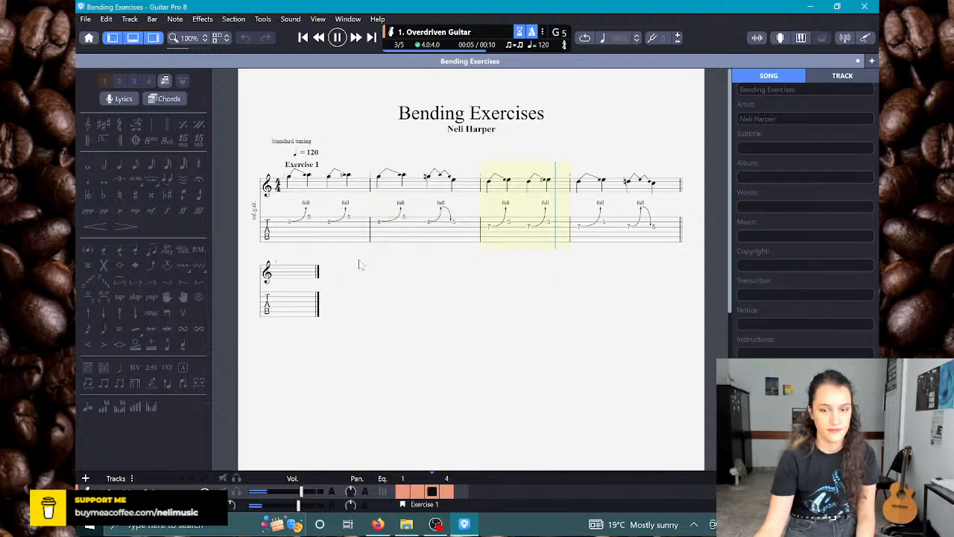
key(space)
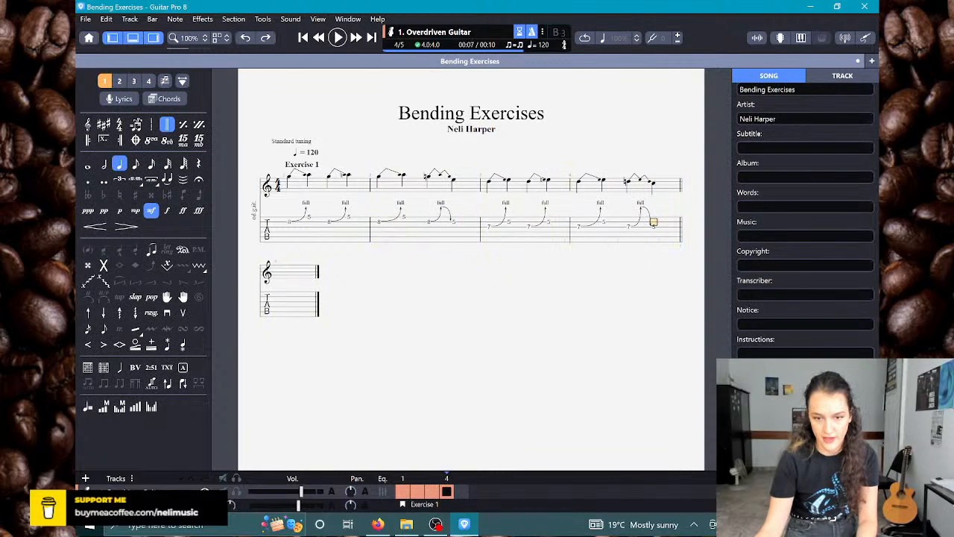
key(alt+Tab)
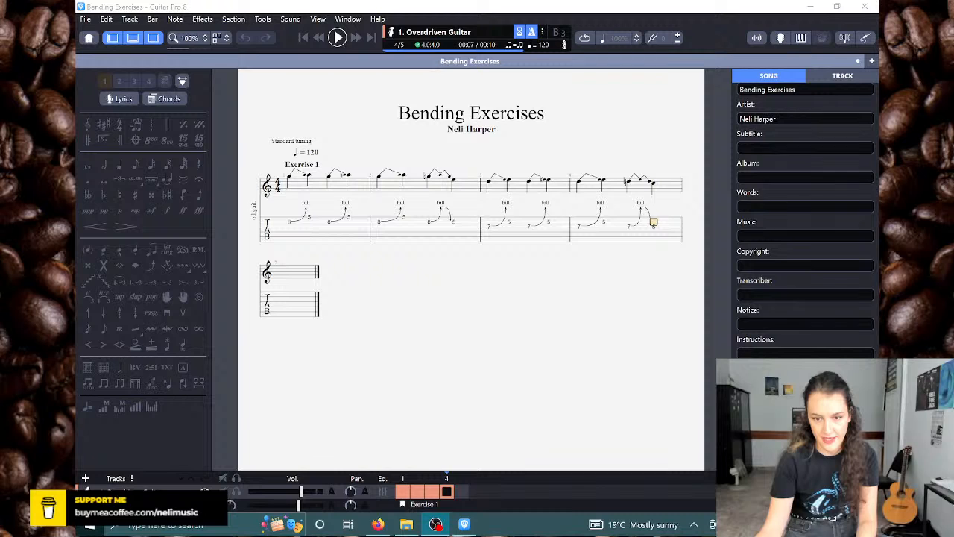
click(297, 232)
key(space)
key(space)
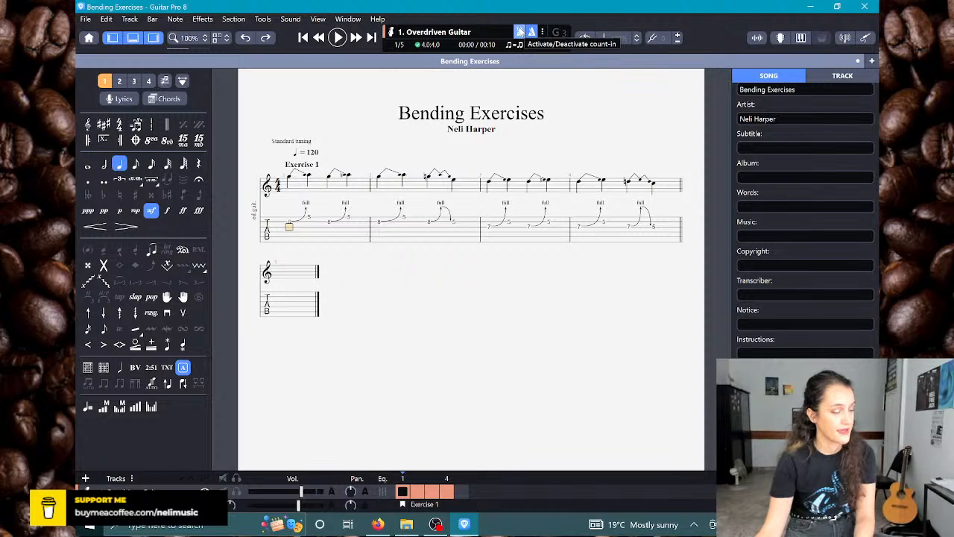
key(space)
key(space)
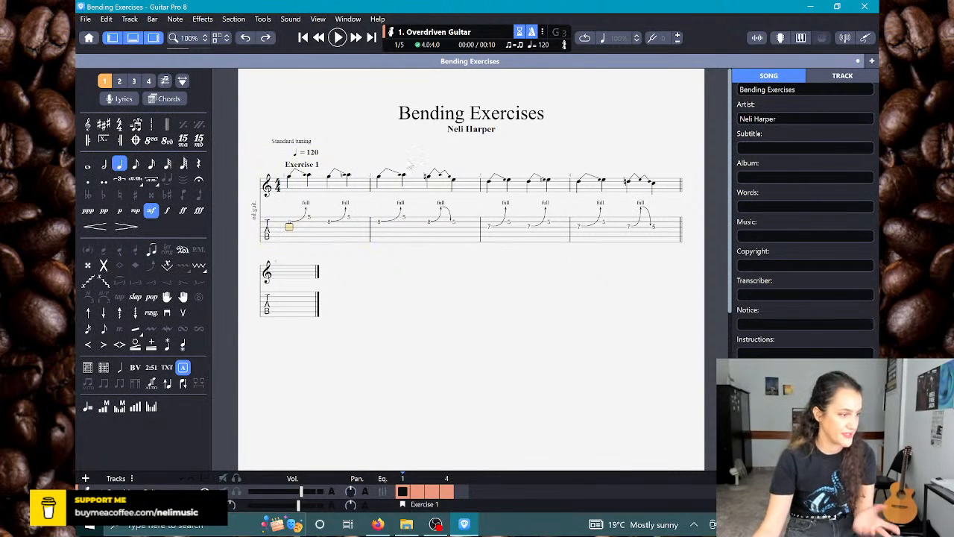
key(space)
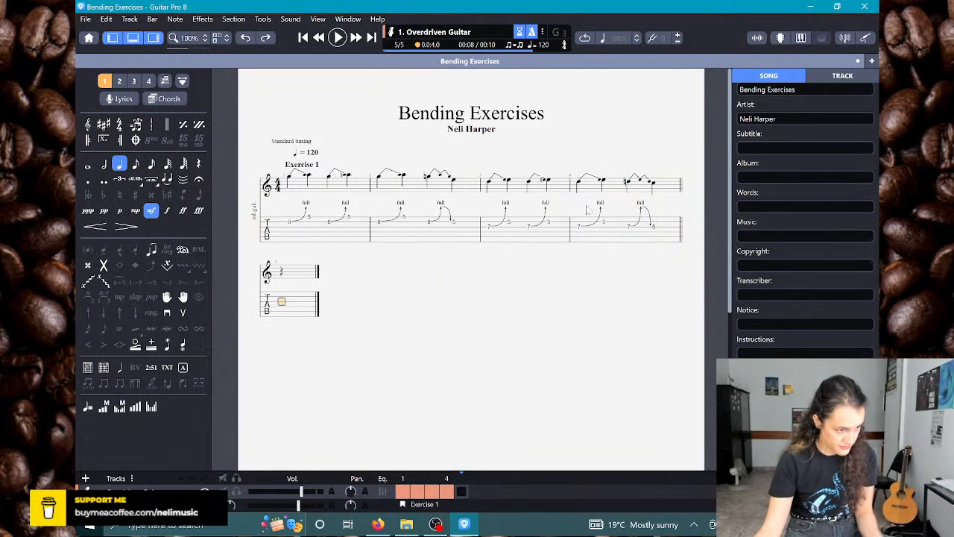
click(654, 229)
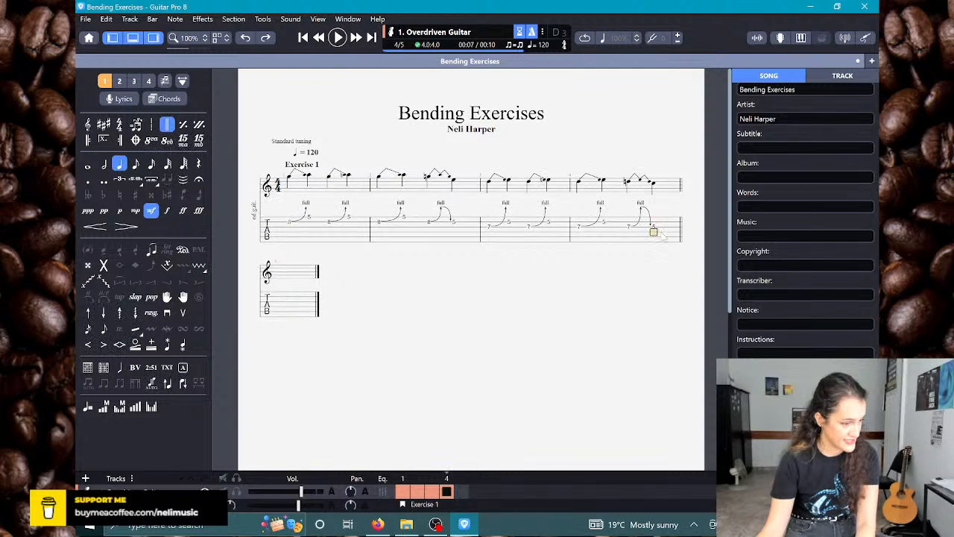
Step: Add the free text "Pay attention to bend accuracy" to the first note of bar 1 and briefly play the score
click(290, 222)
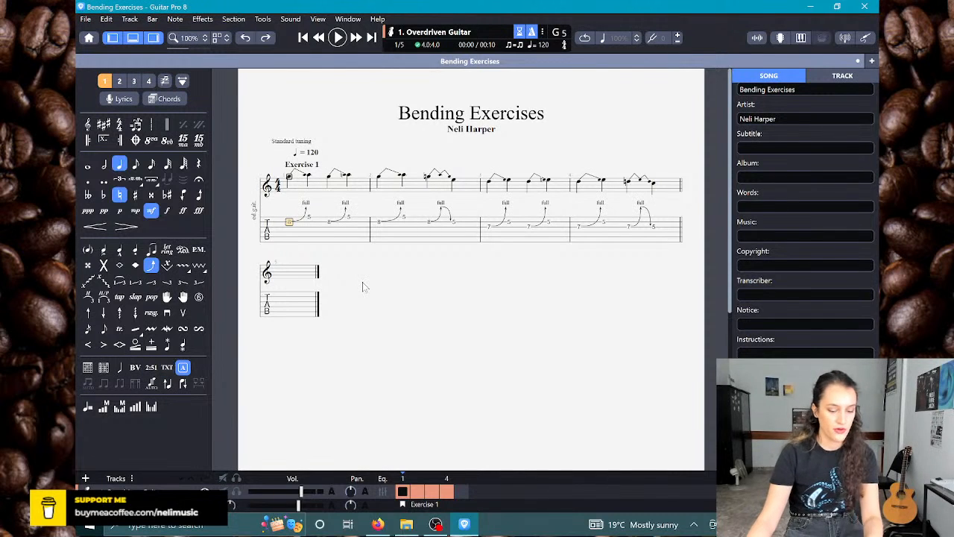
key(t)
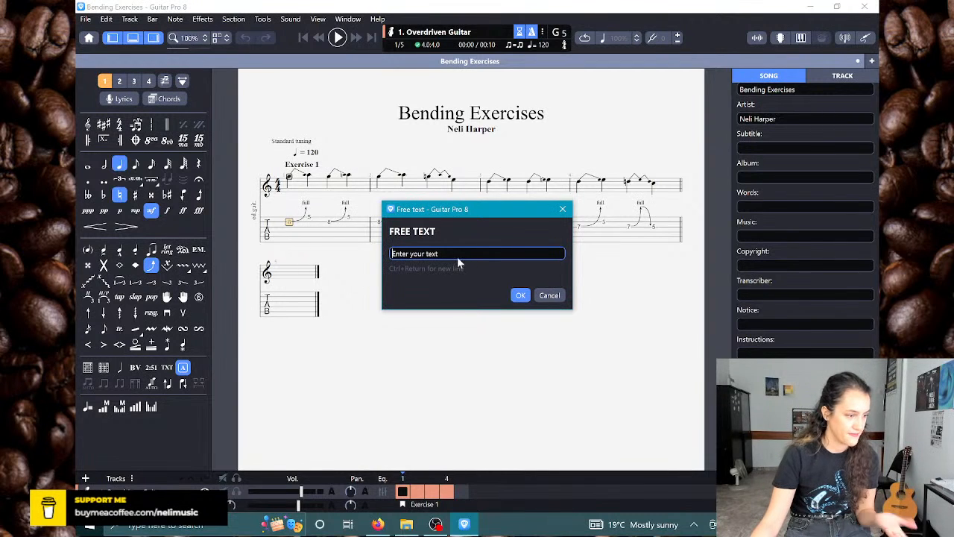
text(Pay attention to )
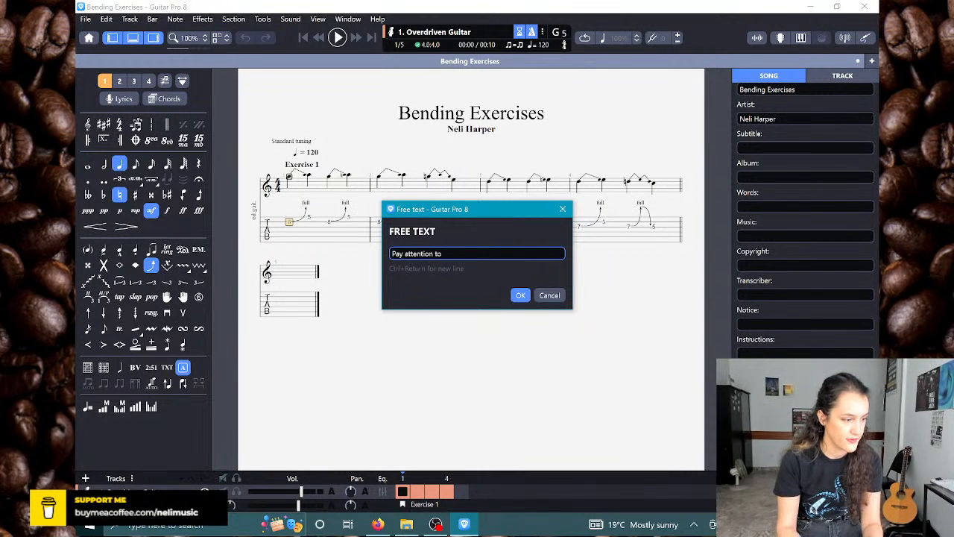
text(bend accuracy)
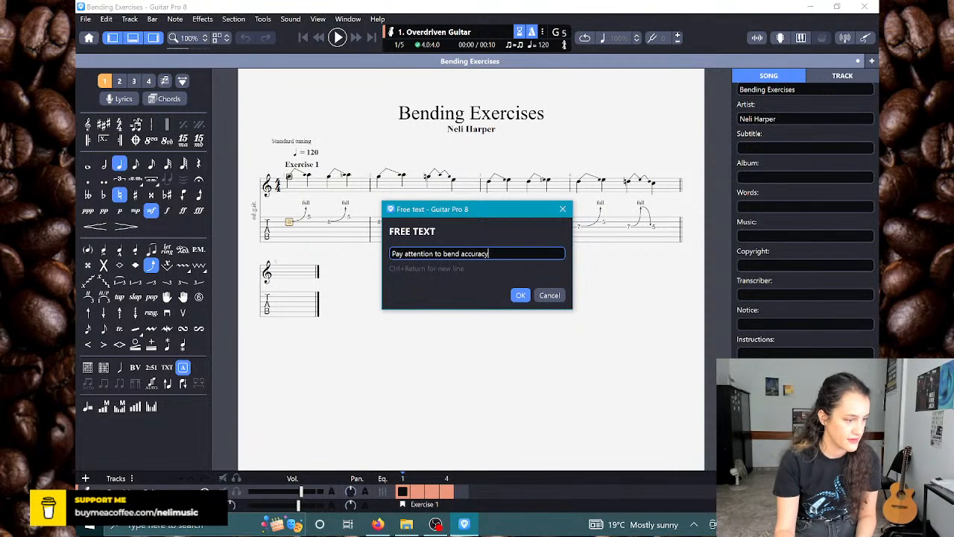
key(Return)
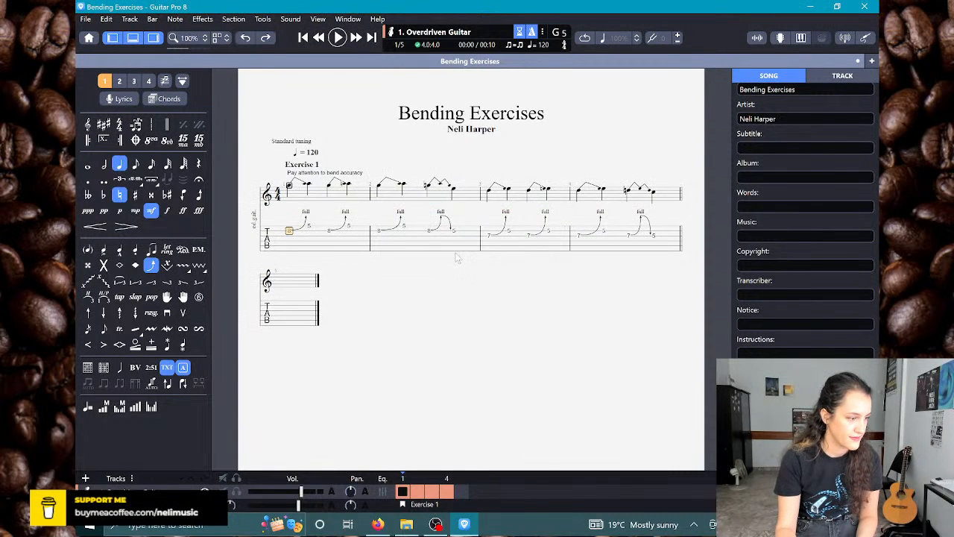
key(space)
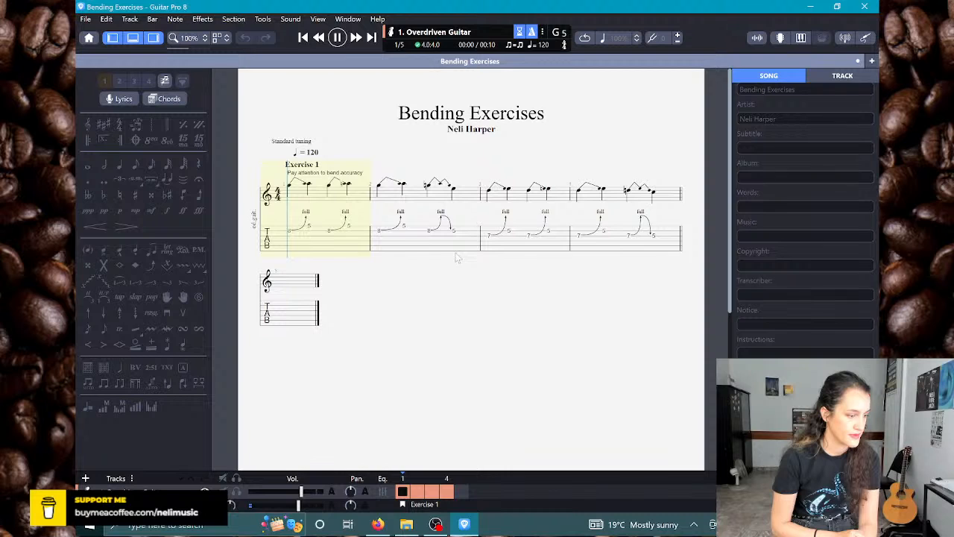
key(space)
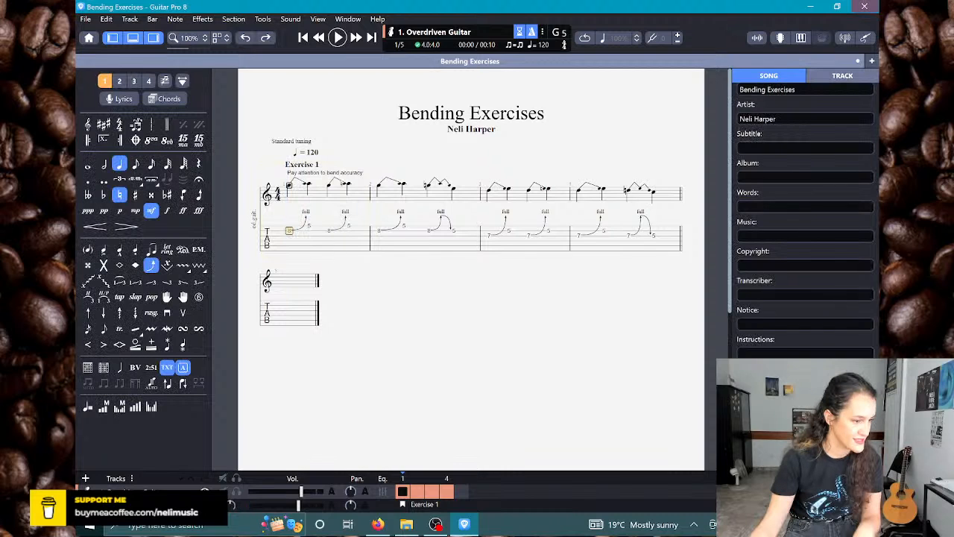
click(669, 235)
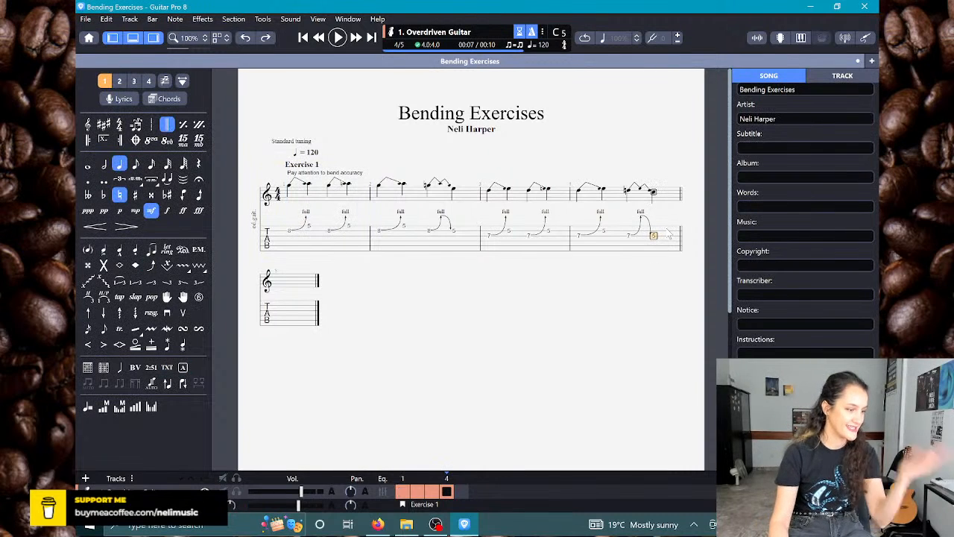
key(Right)
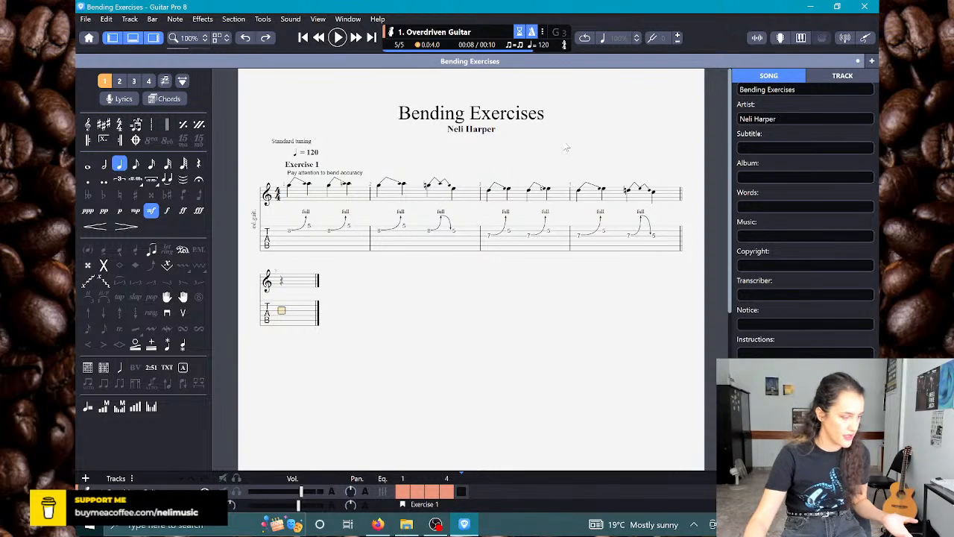
key(Up)
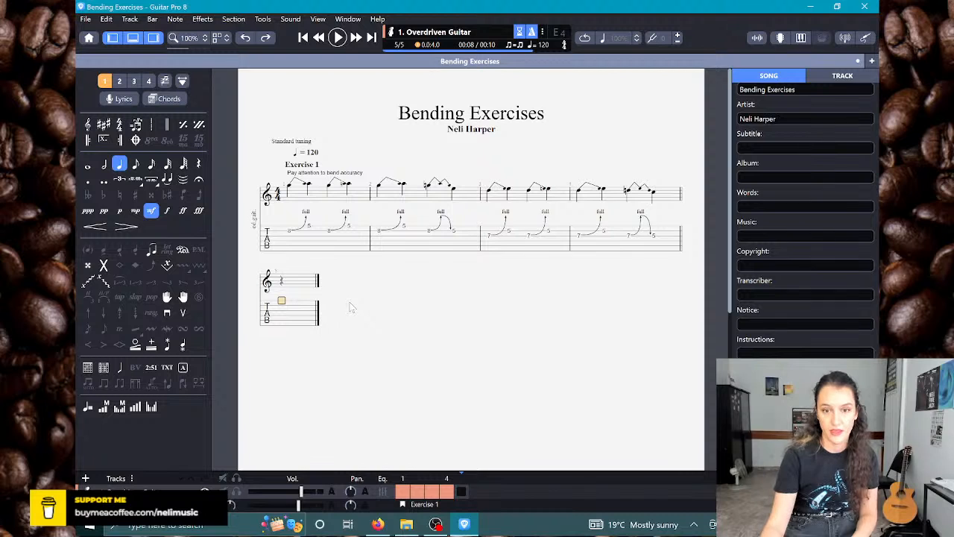
key(3)
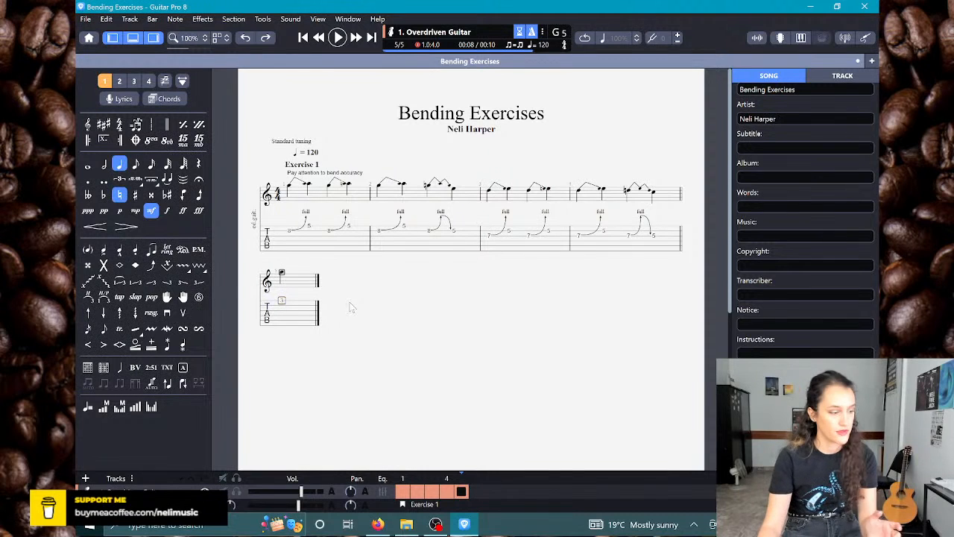
key(Delete)
key(Down)
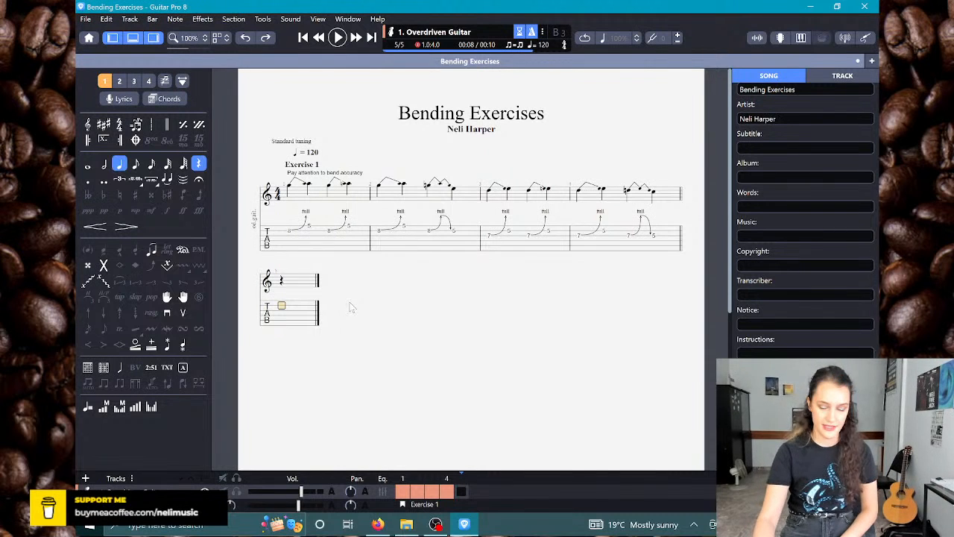
Step: Fill bar 5 with quarter notes alternating fret 5 on the high E string and fret 8 on the B string
key(Up)
key(Right)
key(Down)
text(8)
key(Right)
key(Up)
text(5)
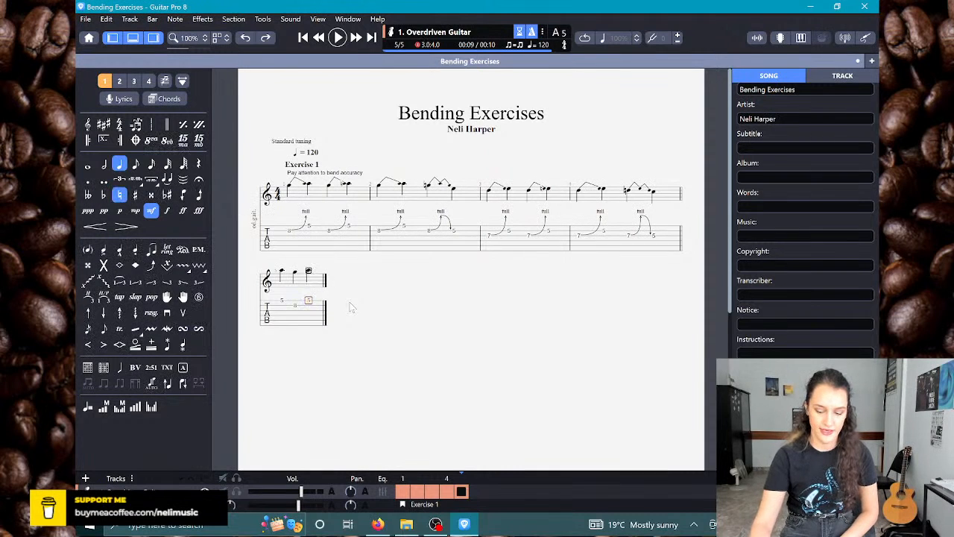
key(Right)
key(Down)
text(8)
Step: Fill bar 6 with quarter notes, fret 5 on the high E string and fret 8 on the B string, played twice
key(Right)
key(Up)
text(5)
key(Right)
key(Down)
text(8)
key(Right)
key(Up)
text(85)
key(Right)
key(Down)
text(8)
Step: Fill bar 7 with quarter notes alternating fret 5 on the B string and fret 7 on the G string
key(Right)
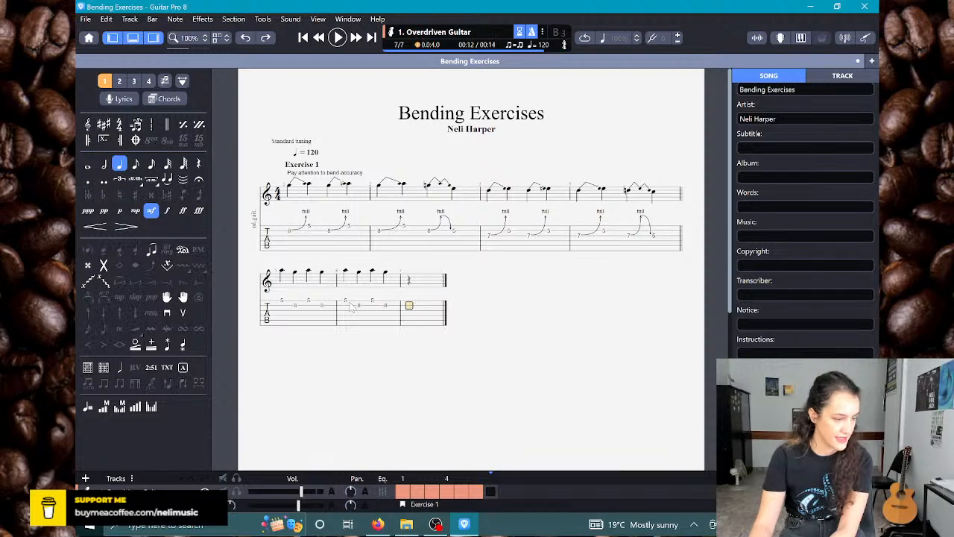
text(5)
key(Right)
key(Down)
text(7)
key(Right)
key(Up)
text(5)
key(Right)
key(Down)
text(7)
Step: Fill bar 8 with quarter notes, fret 5 on the B string and fret 7 on the G string, played twice
key(Right)
key(Up)
text(5)
key(Right)
key(Down)
text(7)
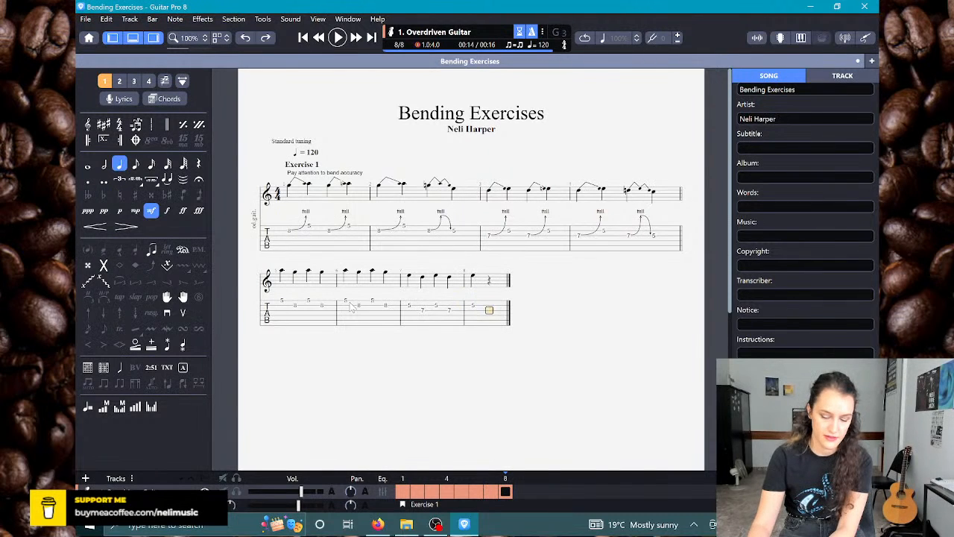
key(Right)
key(Up)
text(5)
key(Right)
key(Down)
text(7)
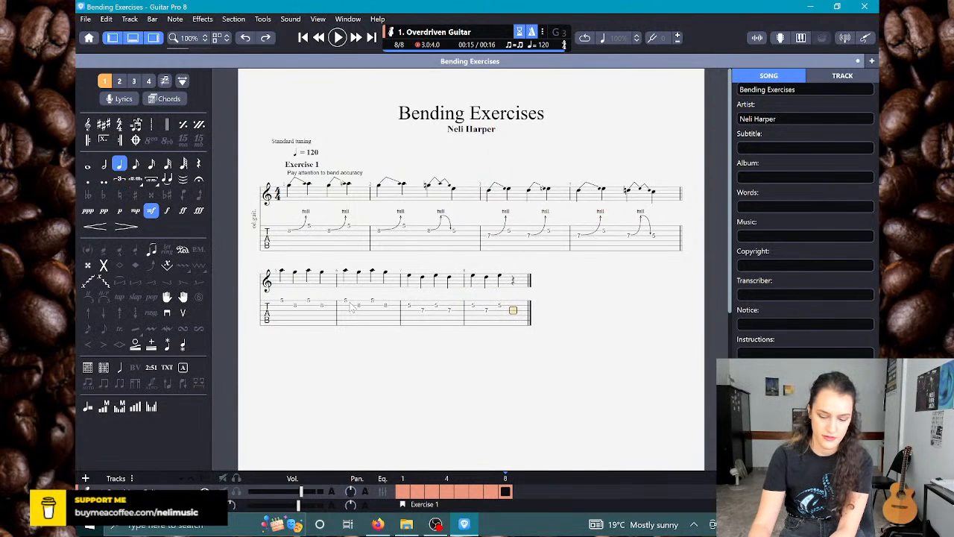
Step: Insert a section named "Exercise 2" at the start of bar 5
click(287, 312)
key(space)
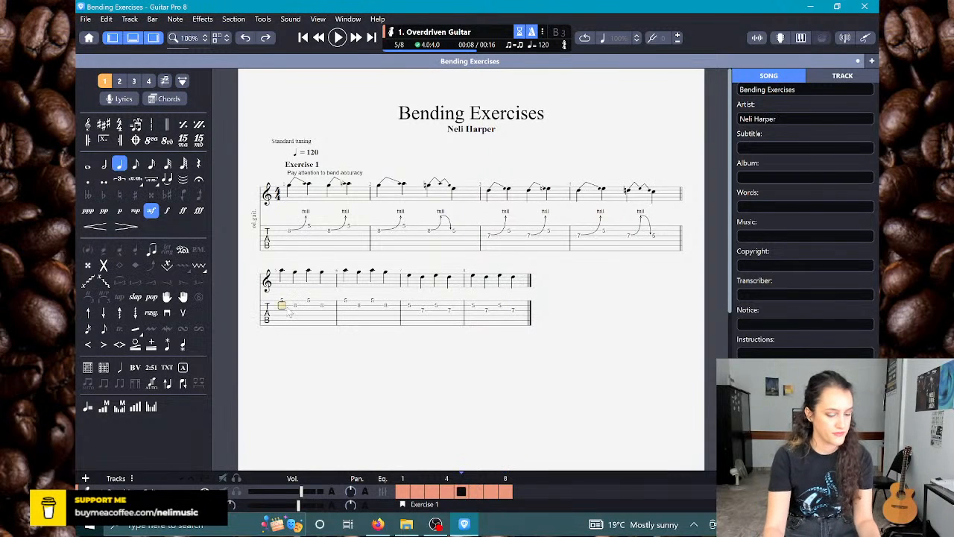
key(shift+Insert)
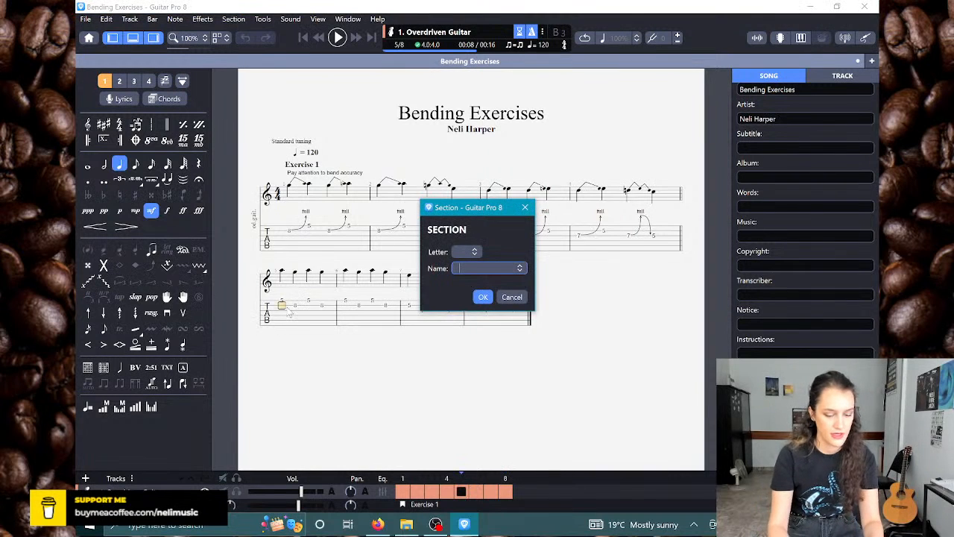
text(Exercise 2)
key(Return)
Step: Give both fret 8 notes on the B string in bar 5 a full Bend/Release
key(Up)
key(Right)
key(Down)
key(b)
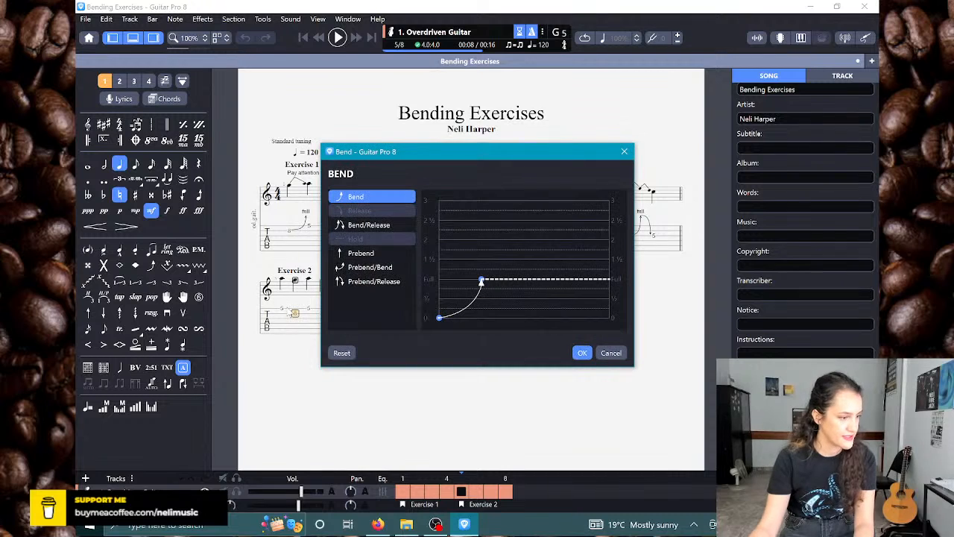
click(369, 226)
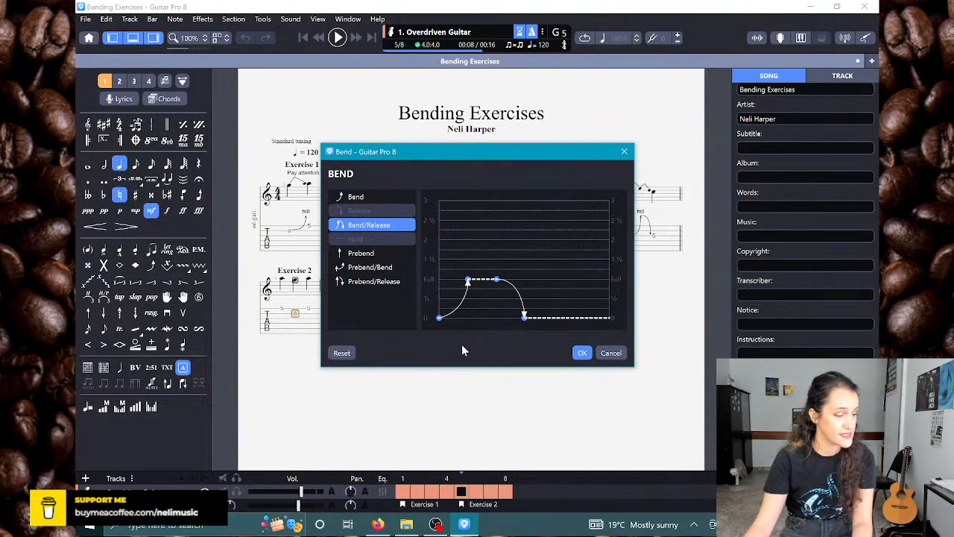
click(582, 353)
key(Right)
key(Right)
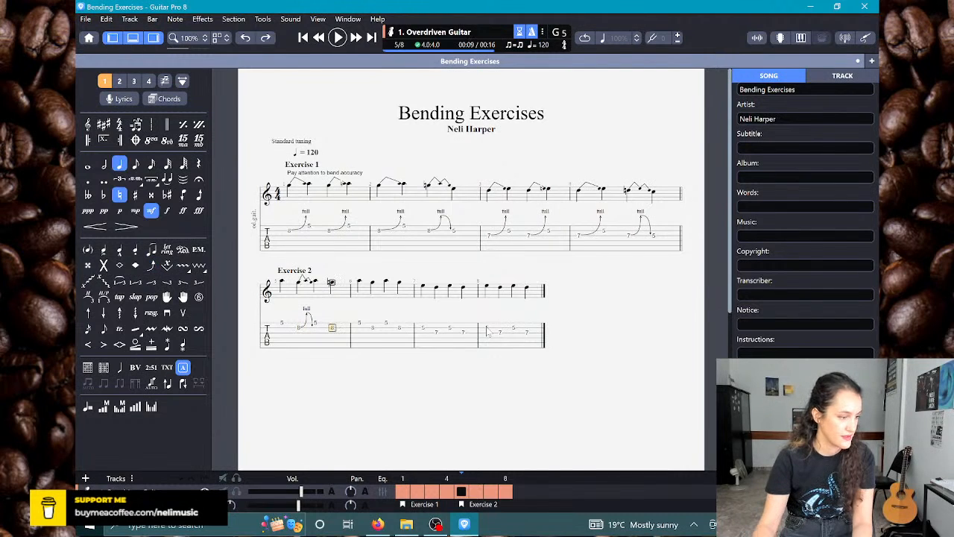
key(b)
click(368, 224)
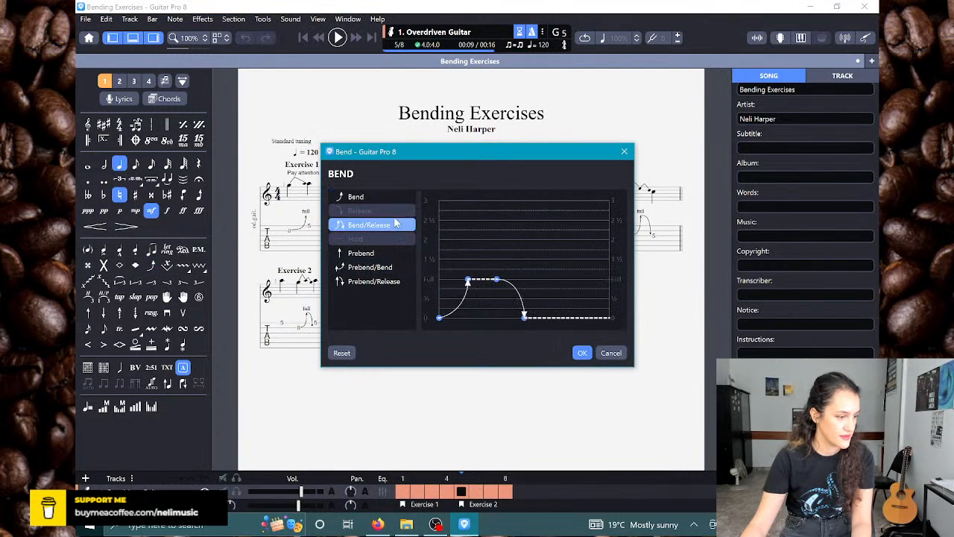
click(582, 353)
Step: Give both fret 8 notes on the B string in bar 6 a full Bend/Release
key(Right)
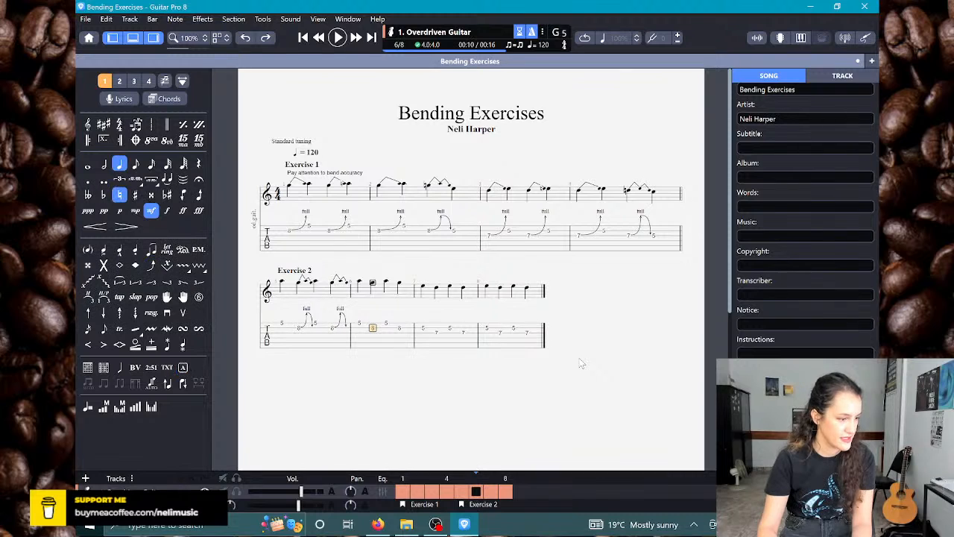
key(b)
click(401, 225)
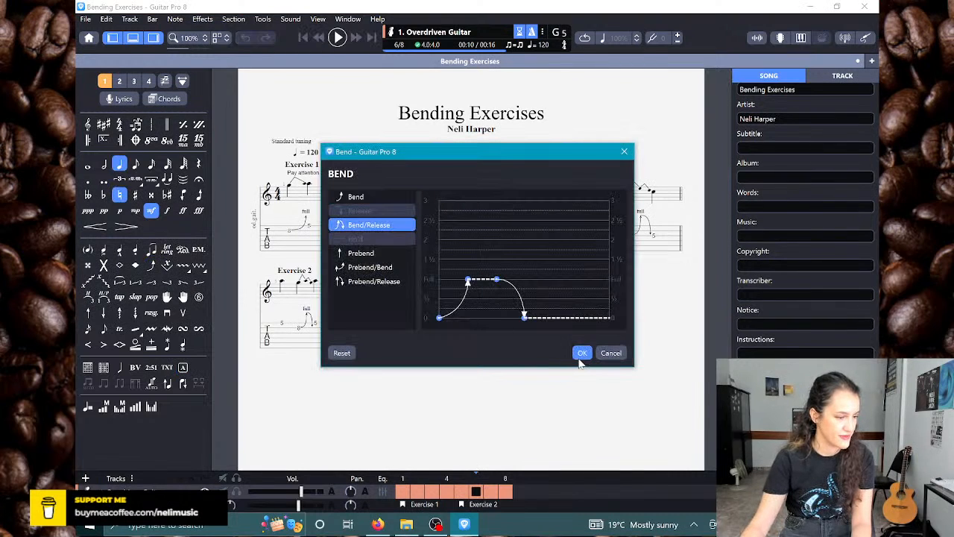
click(582, 353)
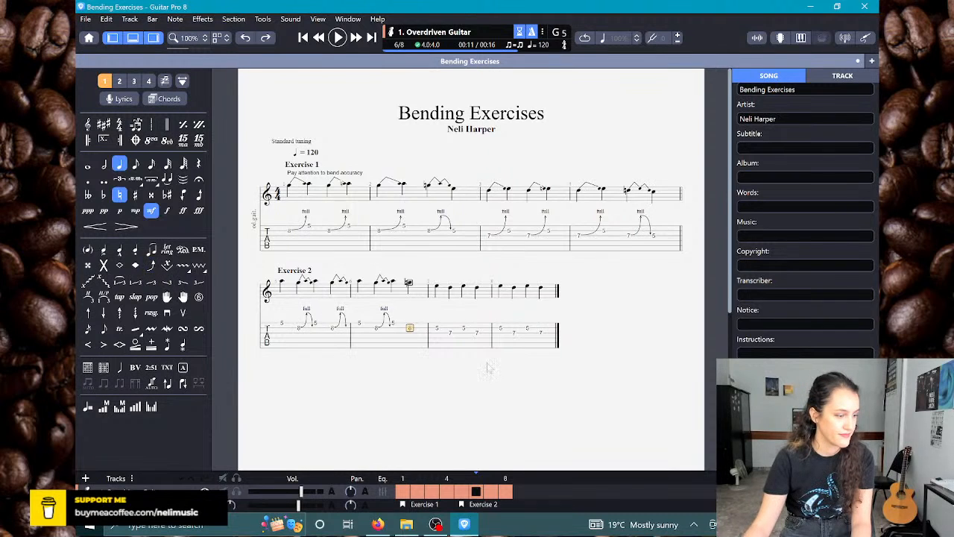
click(158, 263)
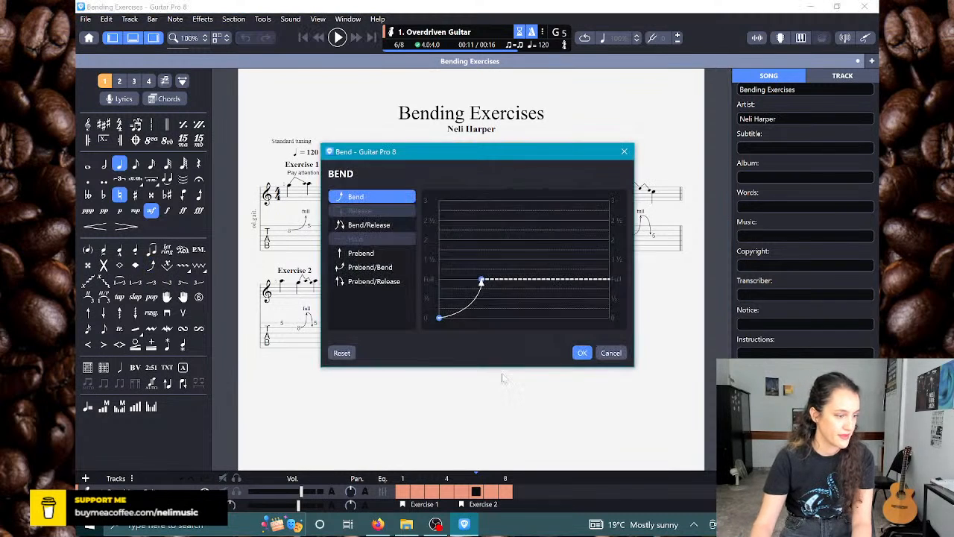
click(367, 224)
click(581, 353)
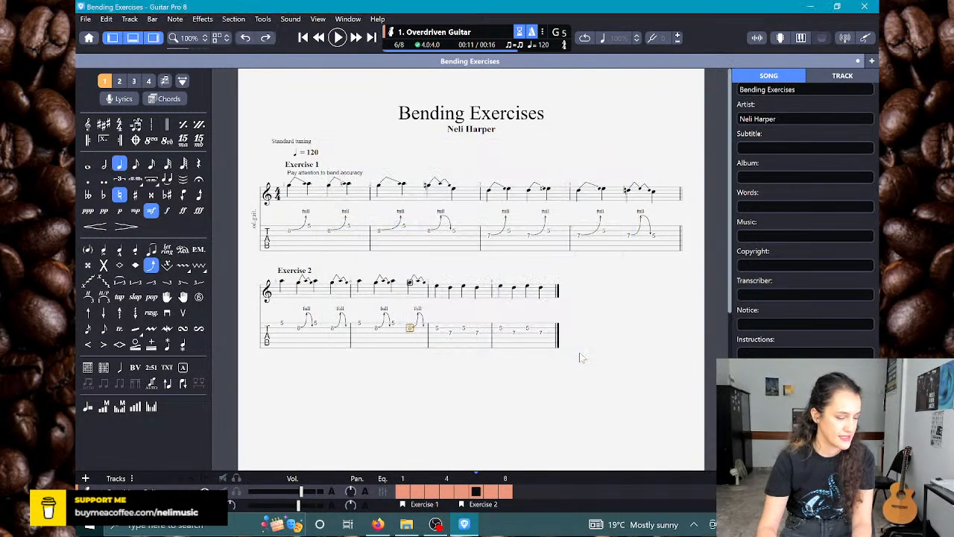
Step: Give both fret 7 notes on the G string in bar 7 a full Bend/Release
key(Right)
key(b)
click(398, 224)
click(581, 352)
key(Right)
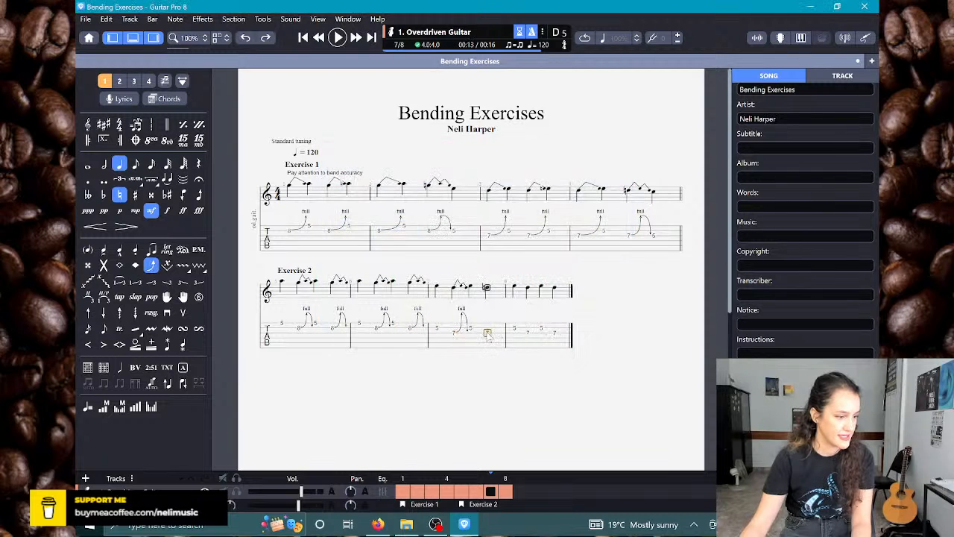
key(b)
click(394, 224)
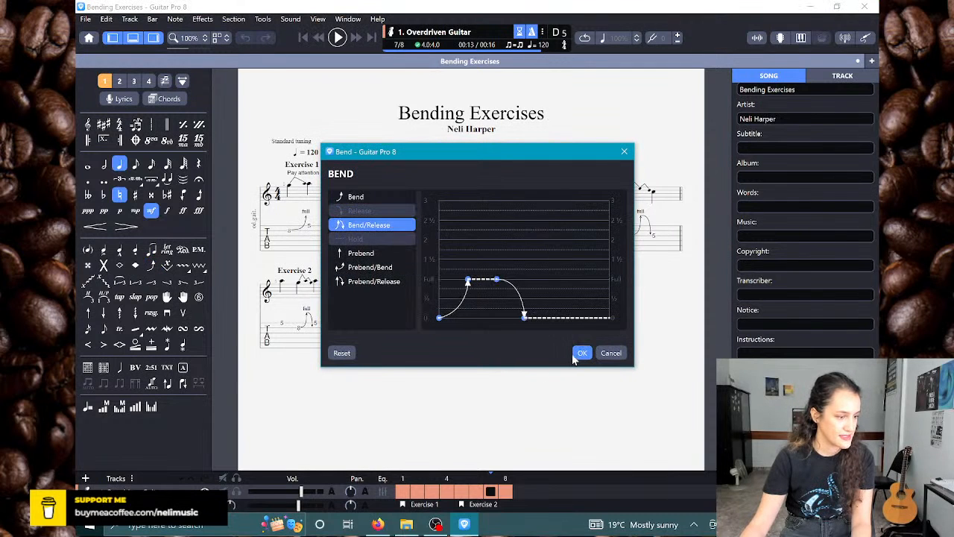
click(579, 353)
Step: Give both fret 7 notes on the G string in bar 8 a full Bend/Release
key(Right)
key(b)
click(398, 228)
click(580, 352)
key(Right)
key(b)
click(392, 228)
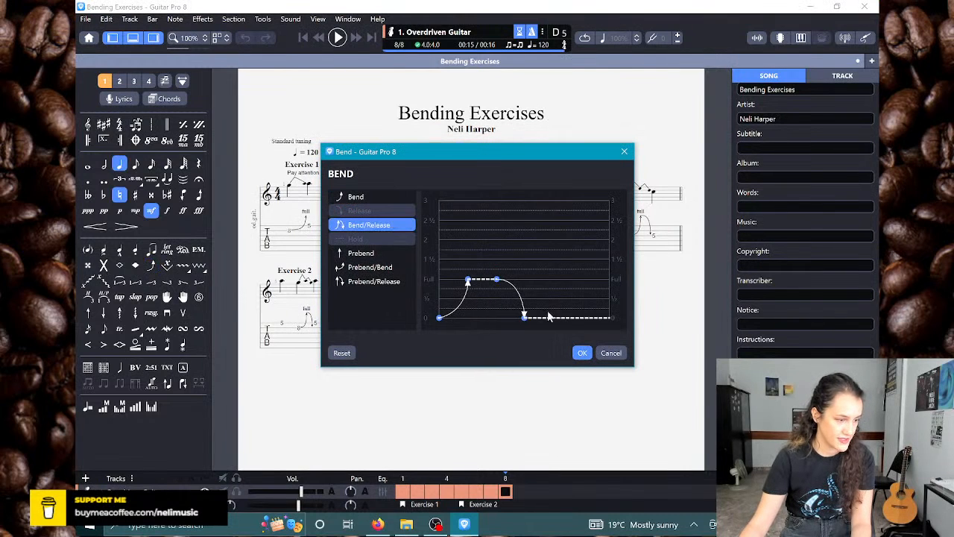
click(582, 353)
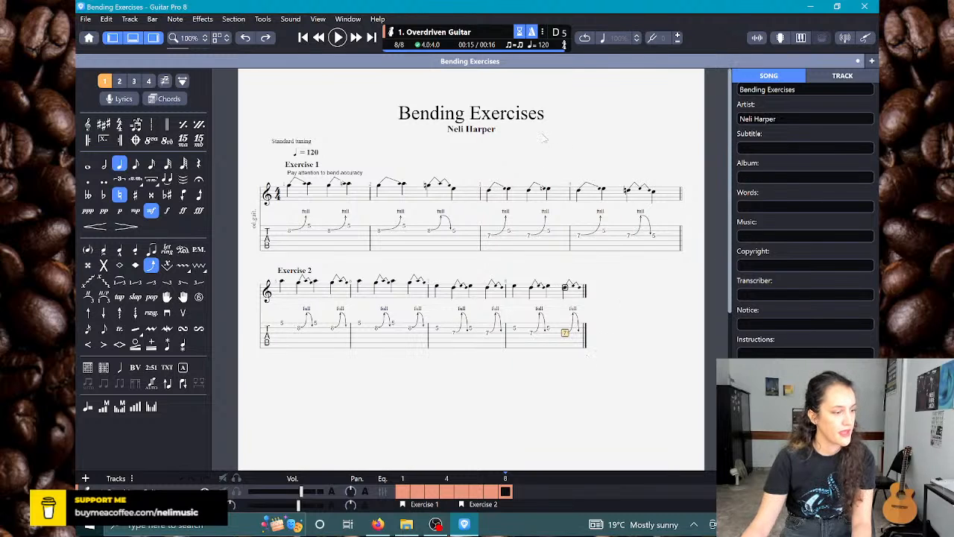
Step: Try "in Am" as the score's subtitle and clear the subtitle again
click(801, 148)
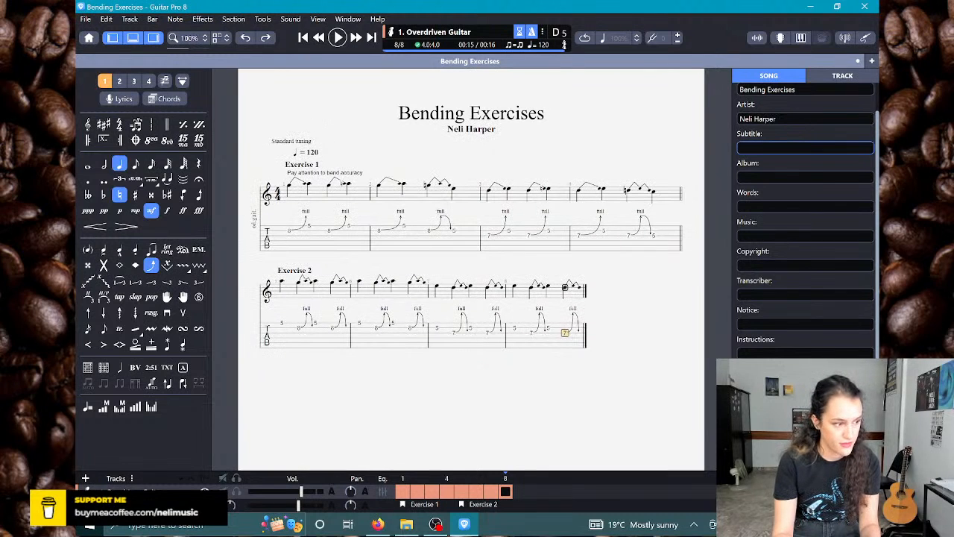
text(in)
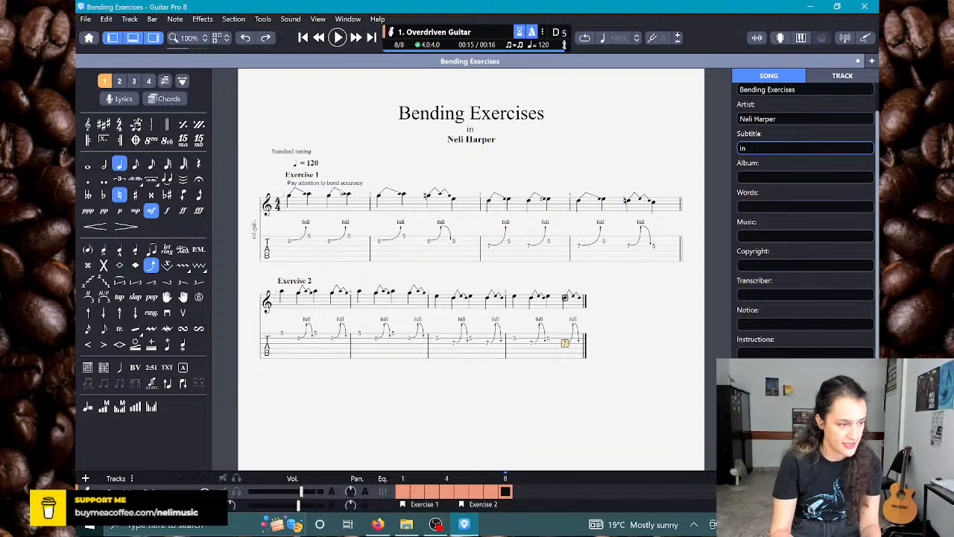
text( Am, should)
key(BackSpace)
key(BackSpace)
key(BackSpace)
key(BackSpace)
key(BackSpace)
key(BackSpace)
key(BackSpace)
key(BackSpace)
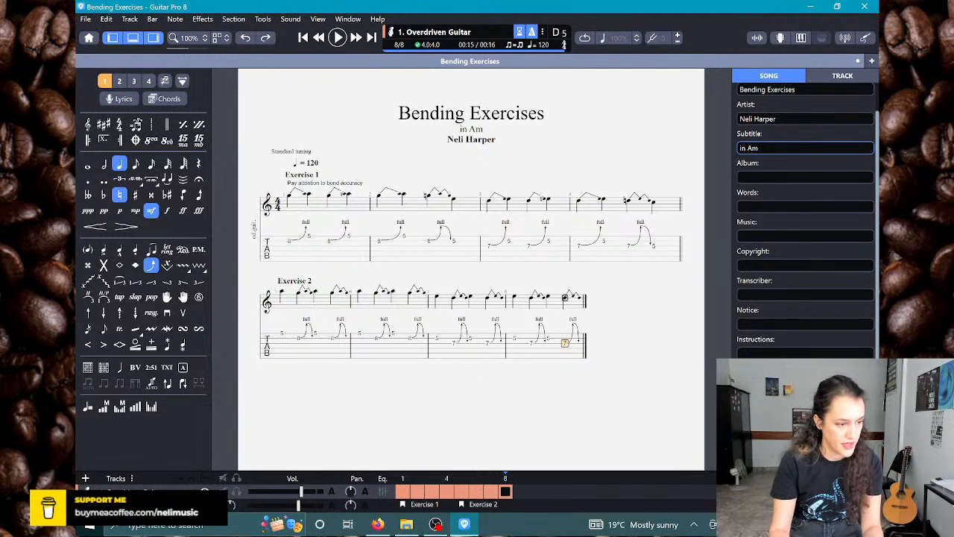
text(.)
key(BackSpace)
key(BackSpace)
key(BackSpace)
key(BackSpace)
key(BackSpace)
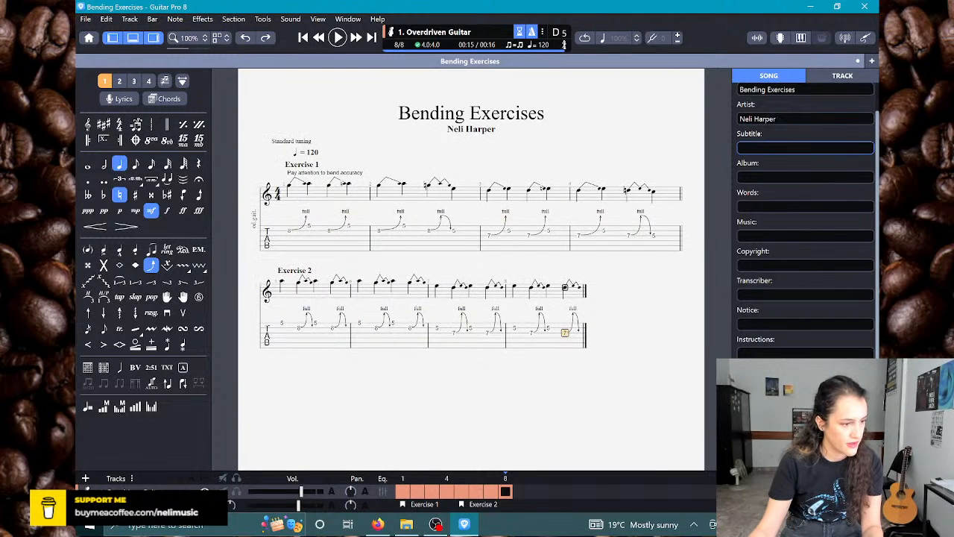
Step: Extend the title to "Bending Exercises in Am" and set the subtitle to "Should also be tried in other keys (all over the fretboard)."
click(824, 90)
text(in Am)
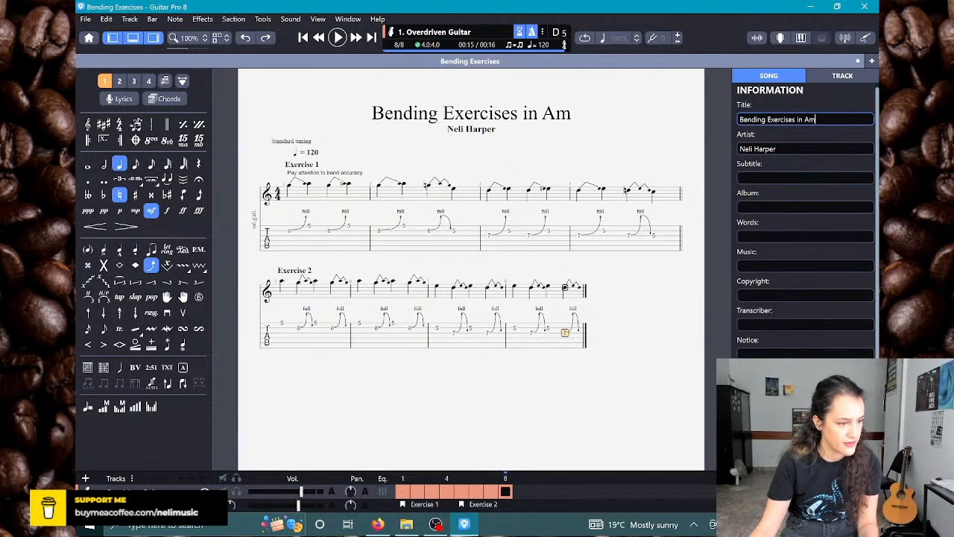
click(805, 177)
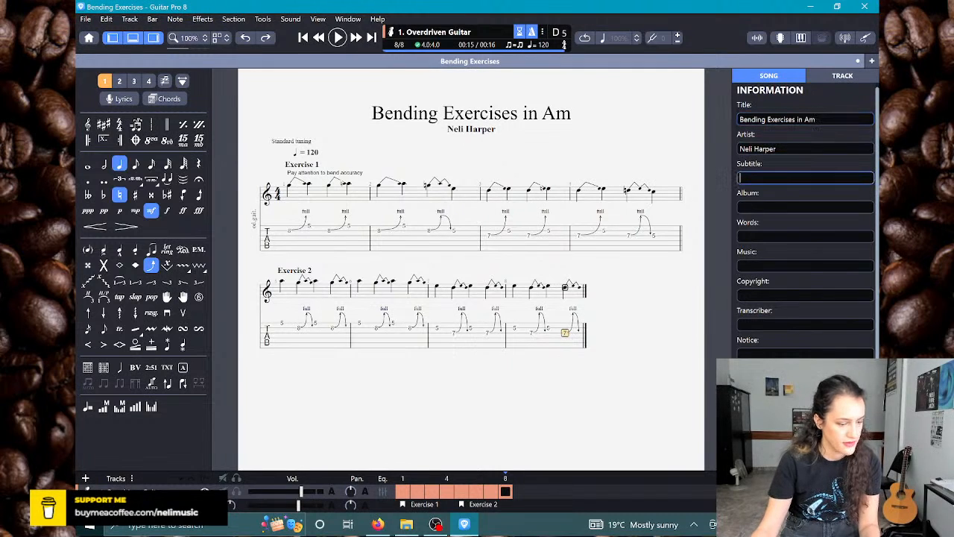
text(Should als)
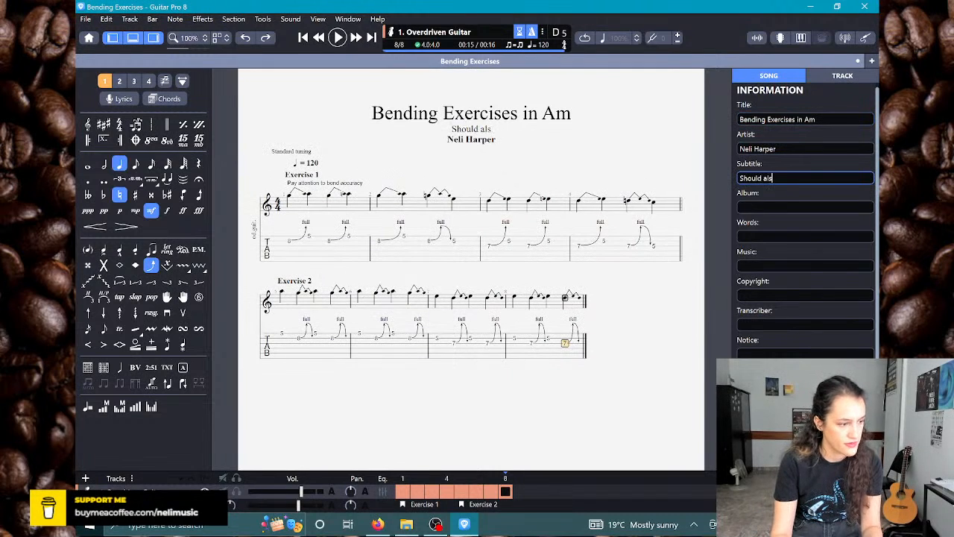
text(o be tried i)
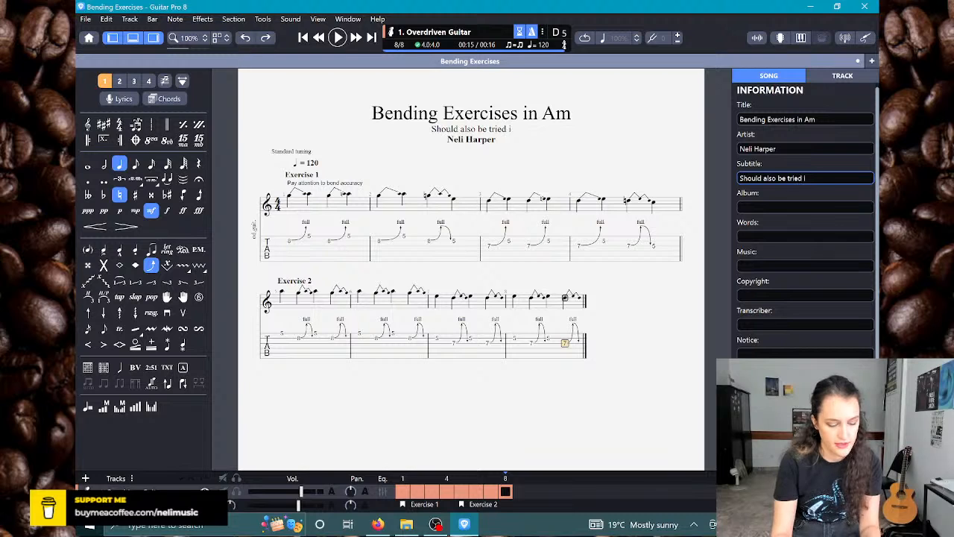
text(n other keys ()
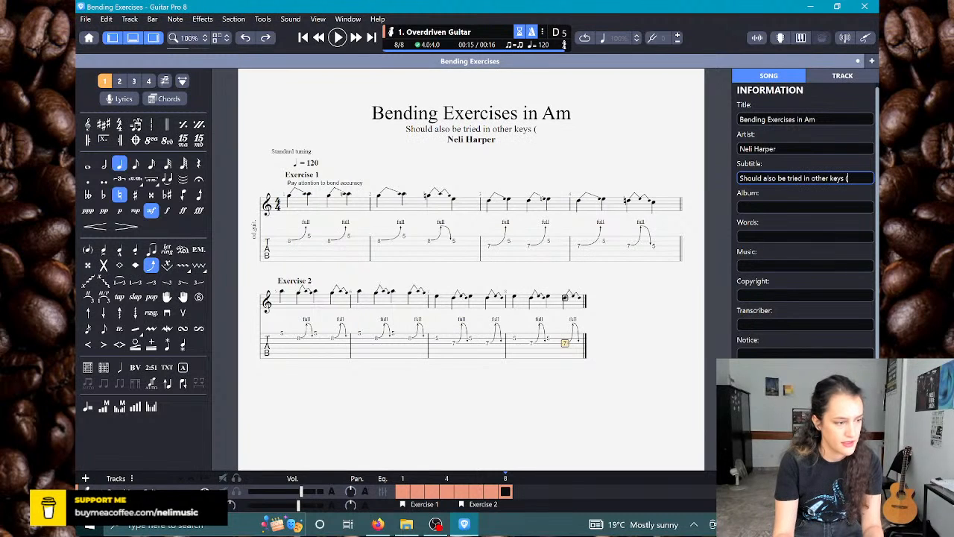
text(all over the f)
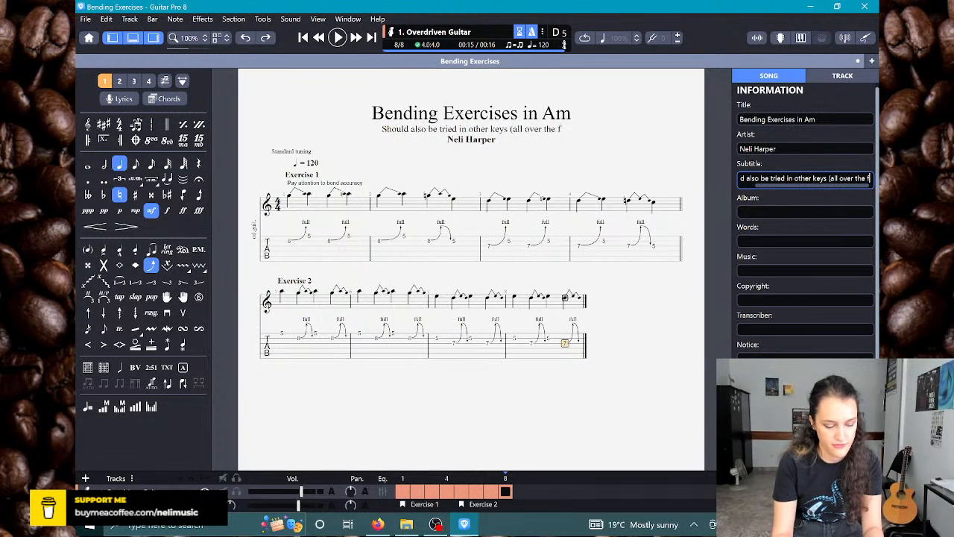
text(retboard))
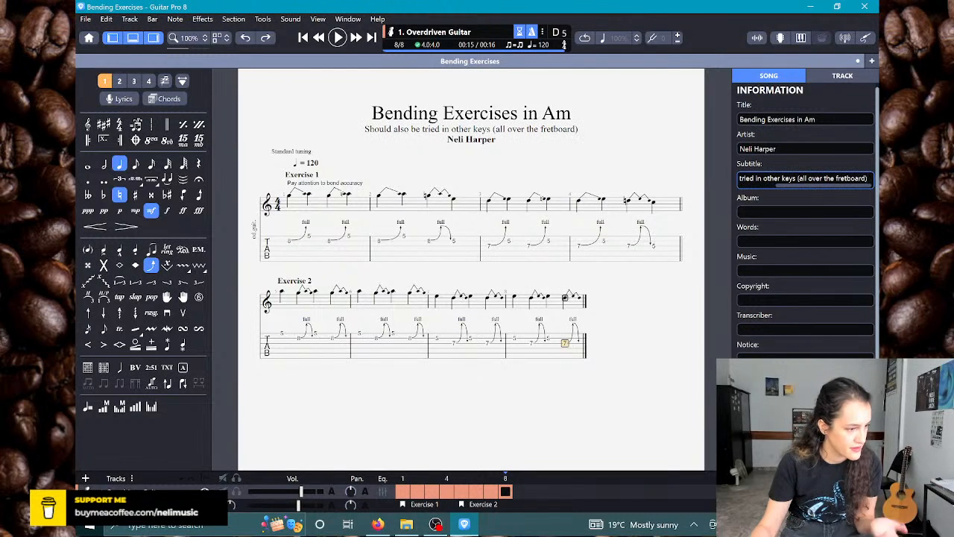
text(.)
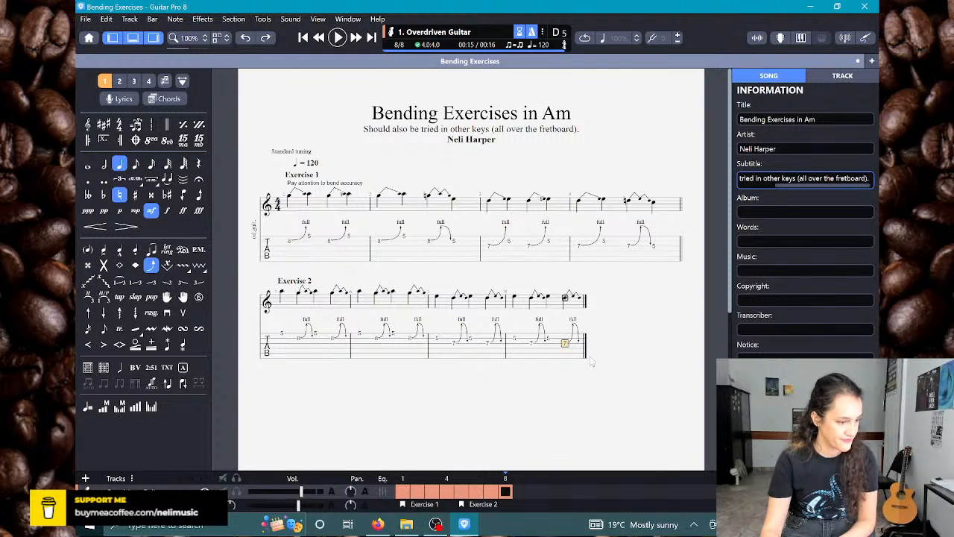
Step: Add a ninth bar after Exercise 2 and enter a fret 5 quarter note on its high E string
click(568, 334)
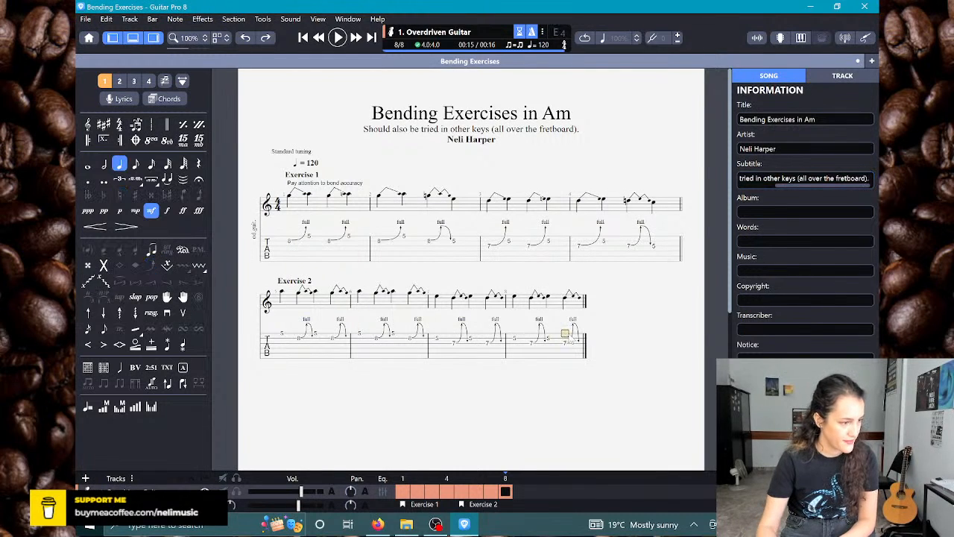
key(Right)
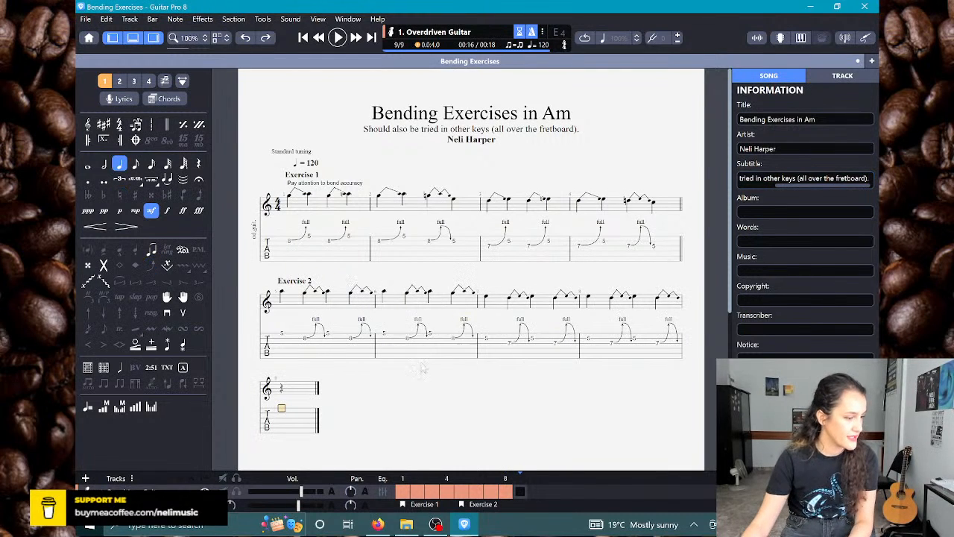
click(281, 341)
key(space)
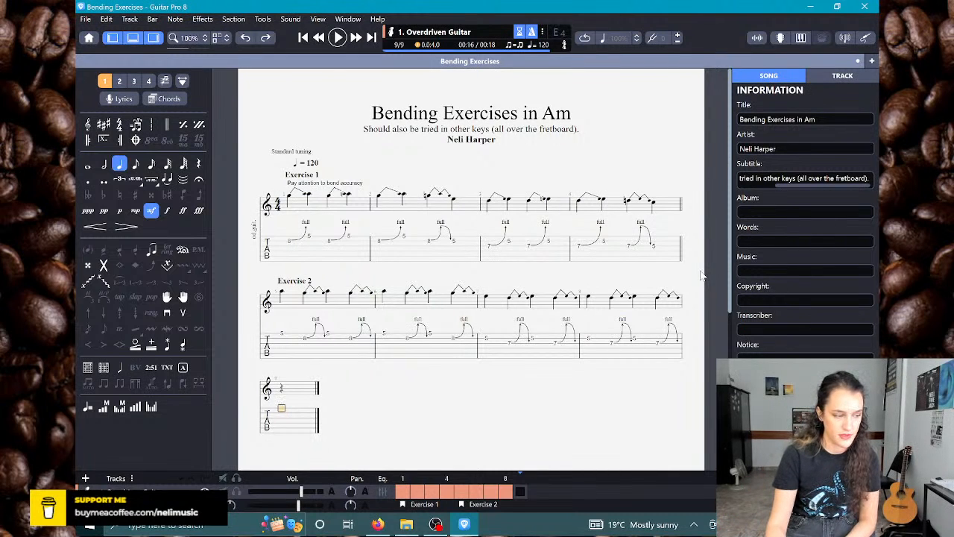
key(5)
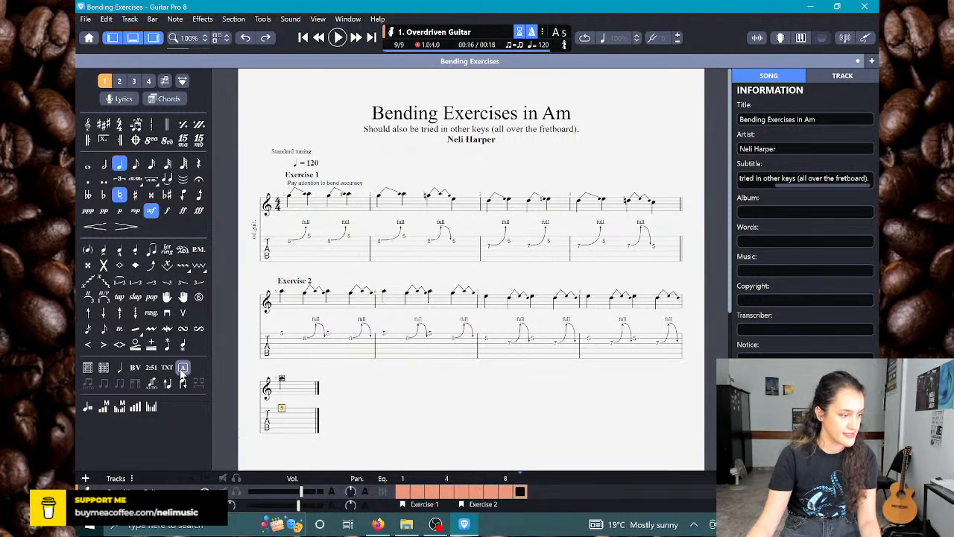
Step: Insert a section marker named "Exercise 3" at the start of bar 9
scroll(367, 357, down, 1)
key(Insert)
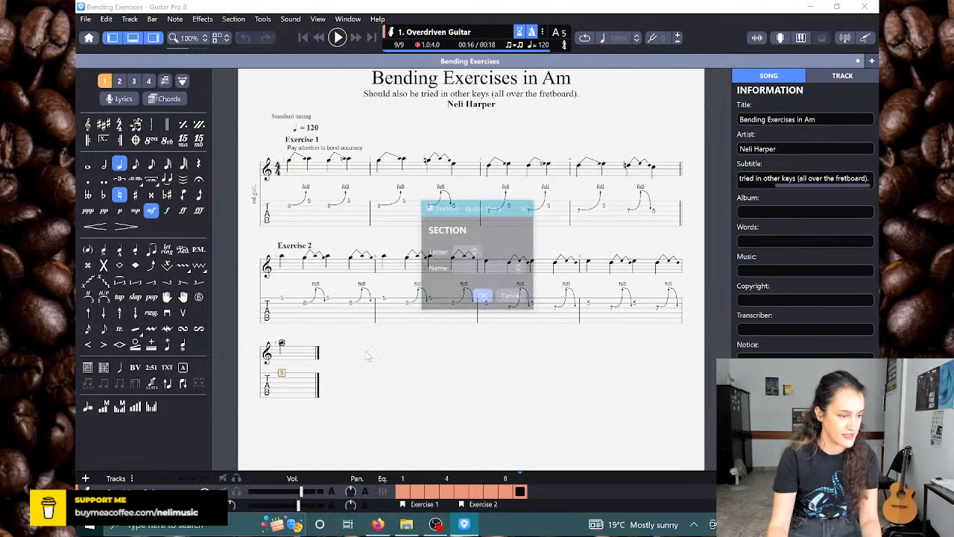
text(Exercise 3)
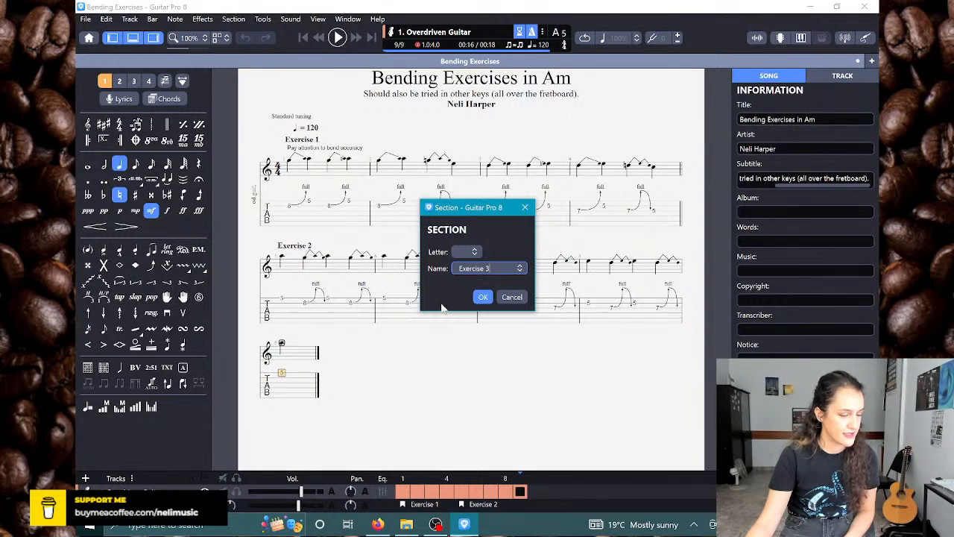
click(483, 296)
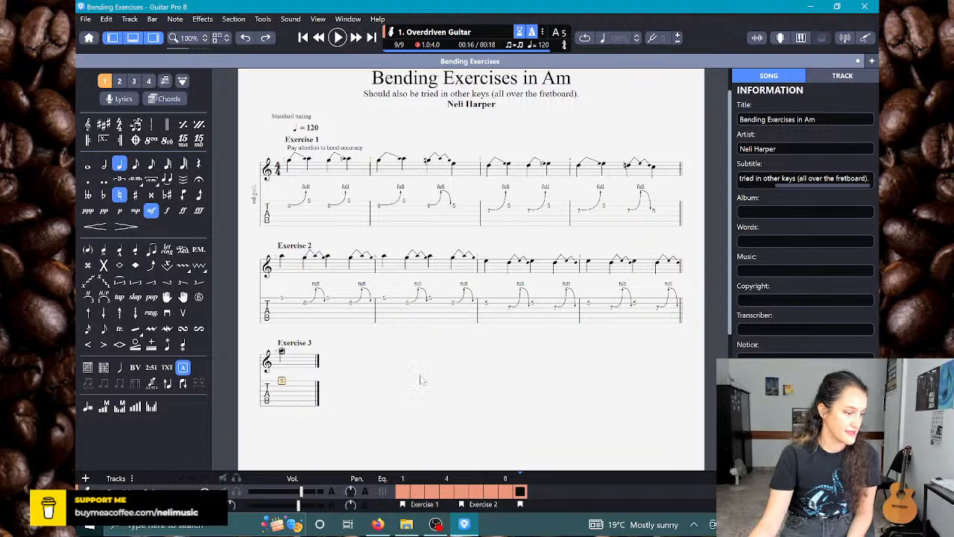
Step: Fill bar 9 with four quarter notes alternating fret 5 on the high E string and fret 8 on the B string
scroll(401, 383, down, 1)
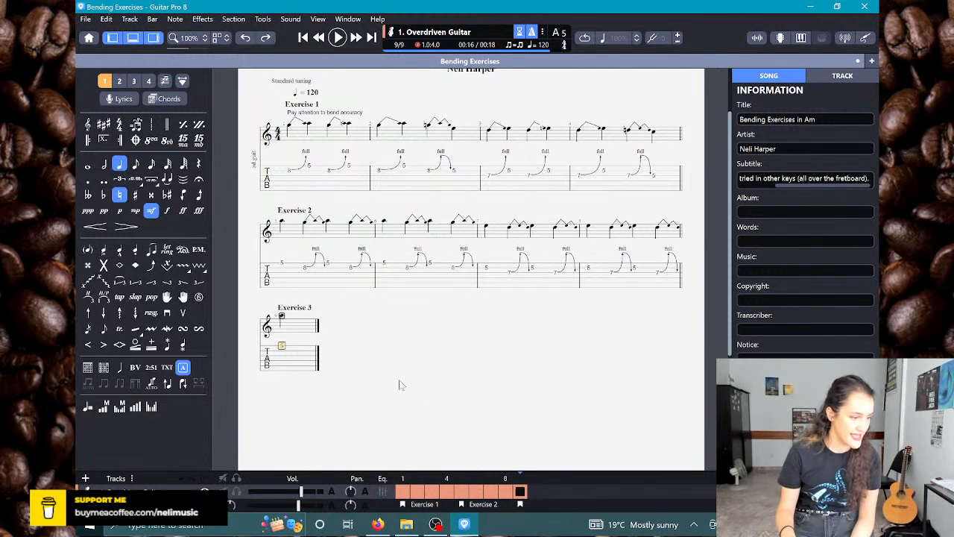
text(5)
key(Right)
key(Down)
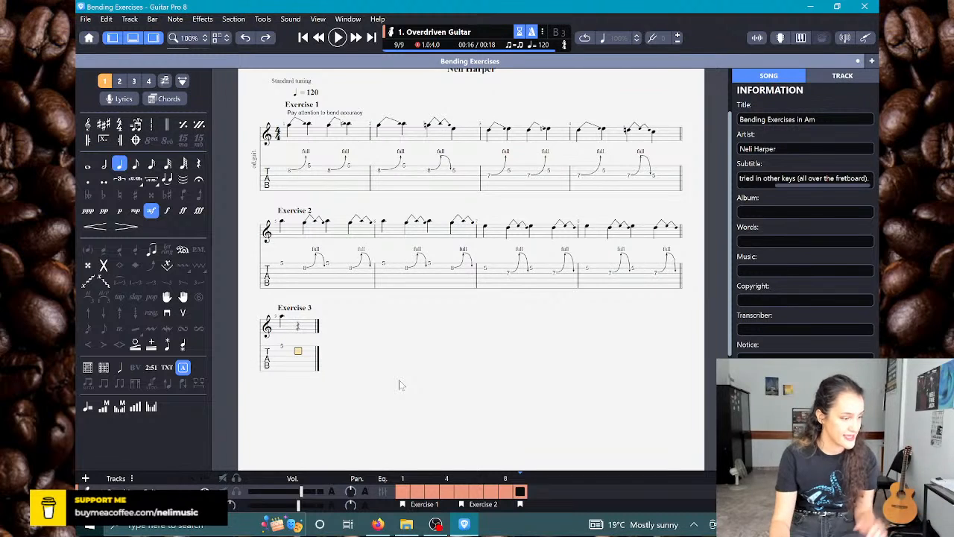
text(8)
key(Right)
key(Up)
text(5)
key(Right)
key(Down)
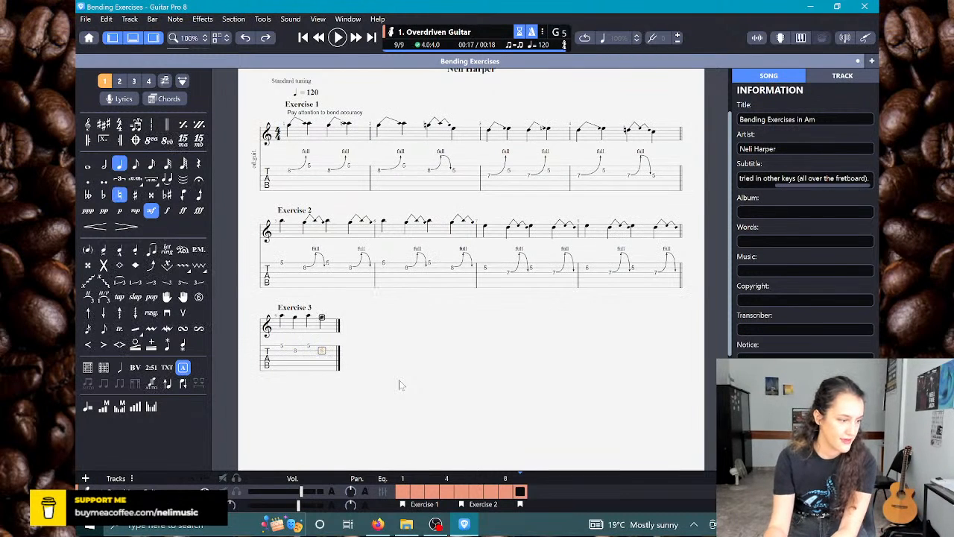
text(8)
Step: Add bar 10 with four quarter notes alternating fret 5 on the high E string and fret 8 on the B string
key(Right)
key(Up)
text(5)
key(Right)
key(Down)
text(8)
key(Right)
key(Up)
text(5)
key(Right)
key(Down)
text(8)
Step: Add bar 11 with four quarter notes alternating fret 5 on the B string and fret 7 on the G string
key(Right)
key(Up)
text(5)
key(Right)
key(Down)
text(7)
key(Right)
key(Up)
text(5)
key(Right)
key(Down)
text(7)
Step: Add bar 12 with four quarter notes alternating fret 5 on the B string and fret 7 on the G string
key(Right)
key(Up)
text(5)
key(Right)
key(Down)
text(7)
key(Right)
key(Up)
text(5)
key(Right)
key(Down)
text(7)
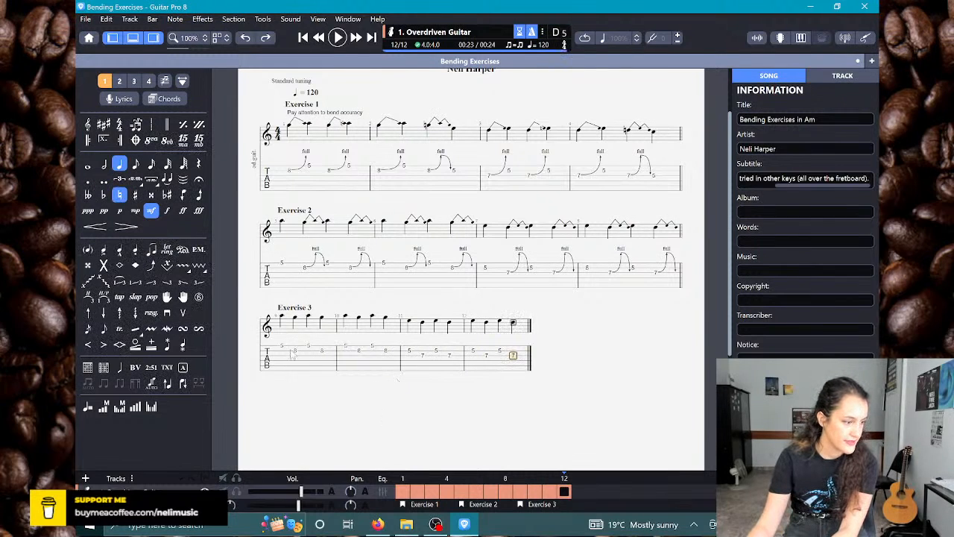
Step: Give both fret 8 notes on the B string in bar 9 a full Prebend/Release
click(294, 351)
key(b)
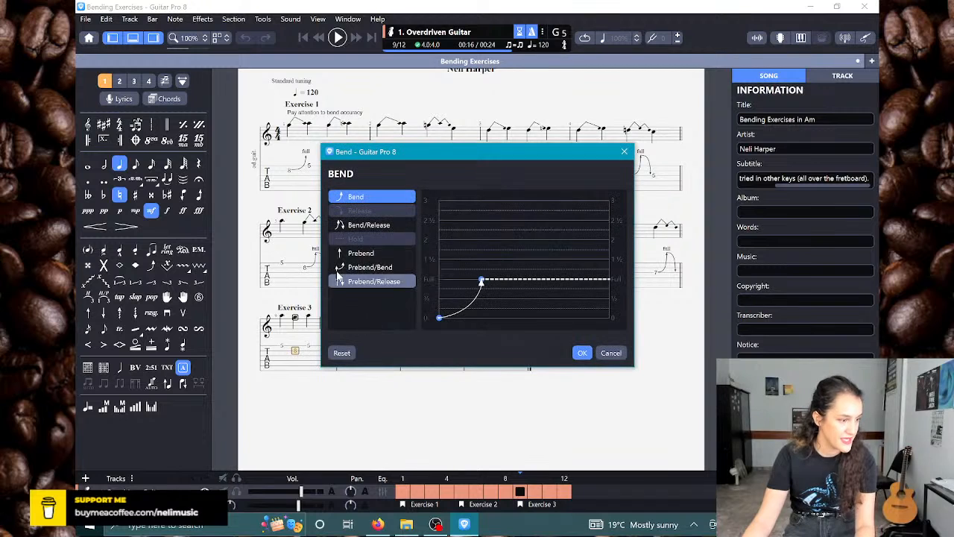
click(397, 284)
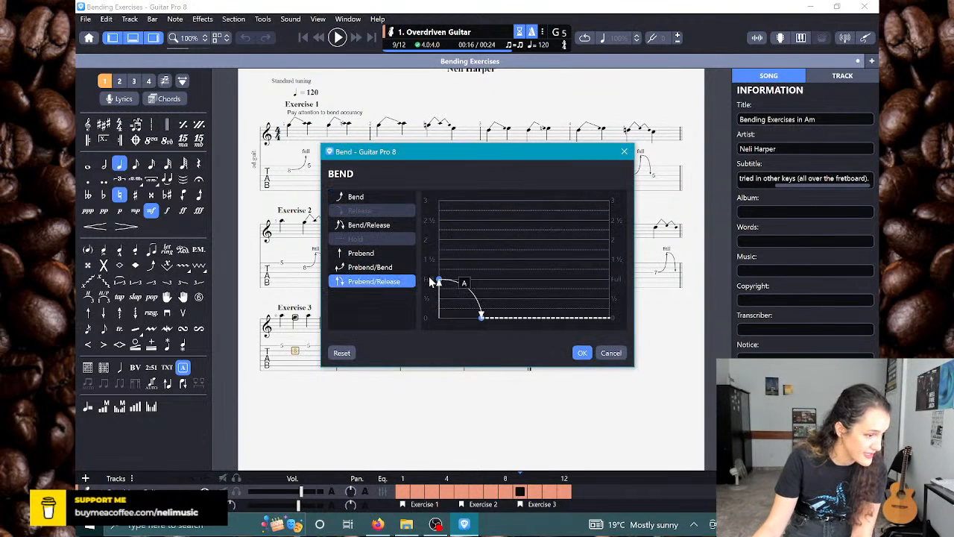
mouse_move(437, 280)
mouse_down()
mouse_move(442, 299)
mouse_move(440, 283)
mouse_up()
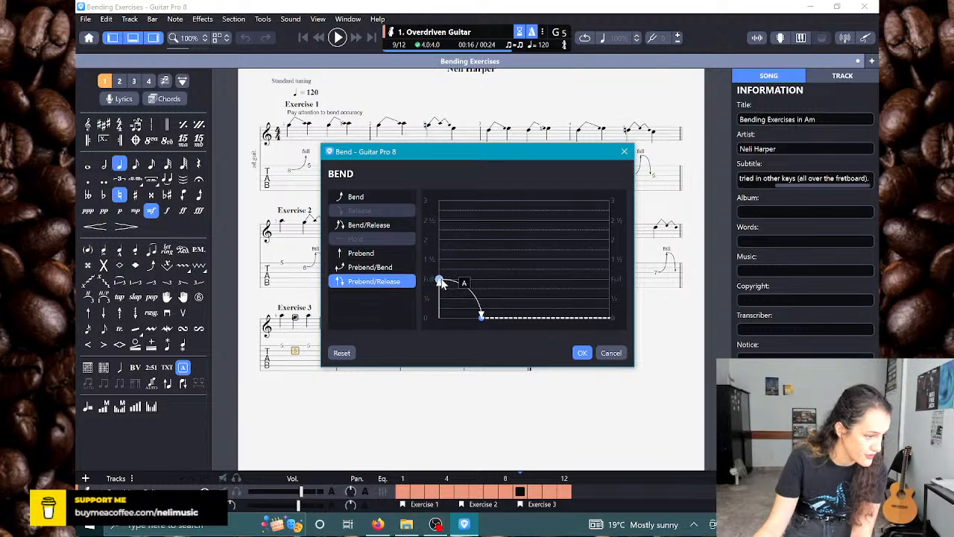
click(582, 352)
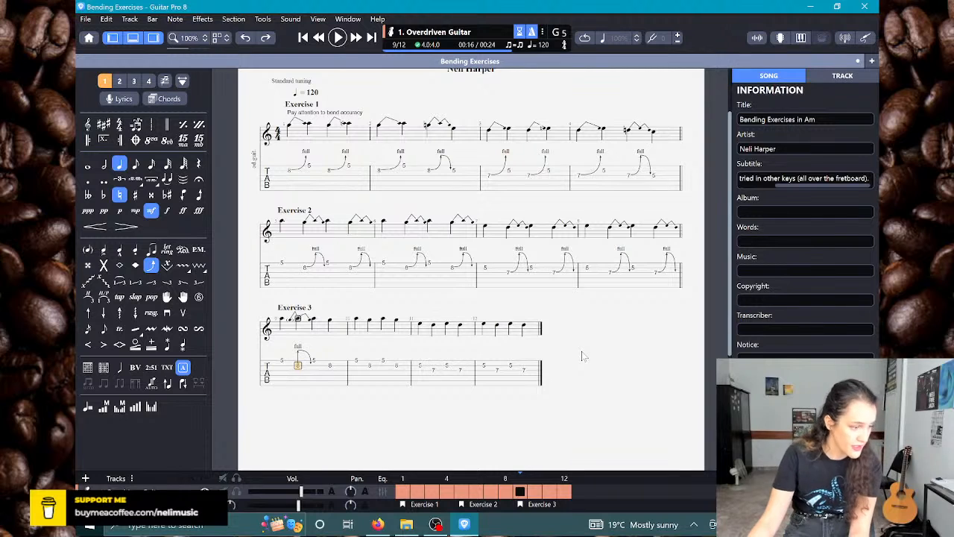
key(Right)
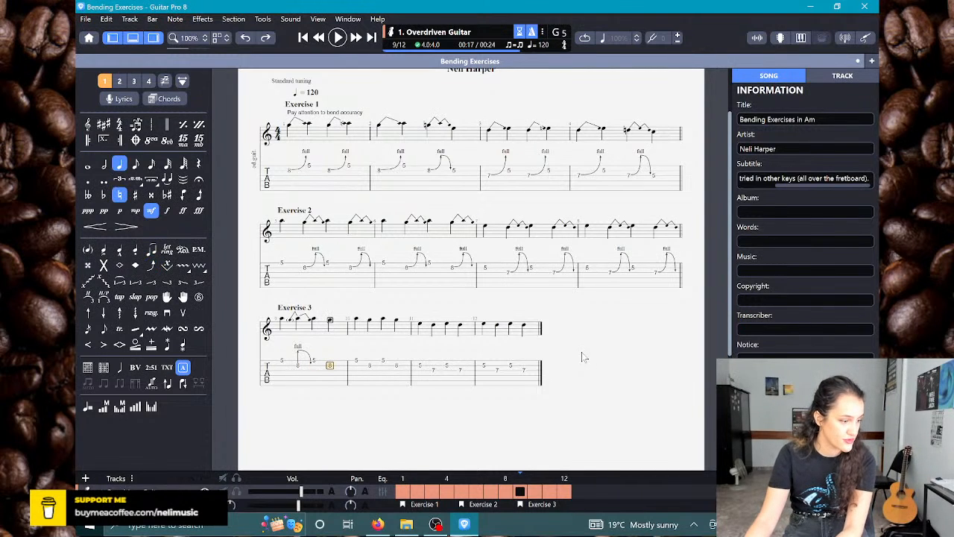
key(b)
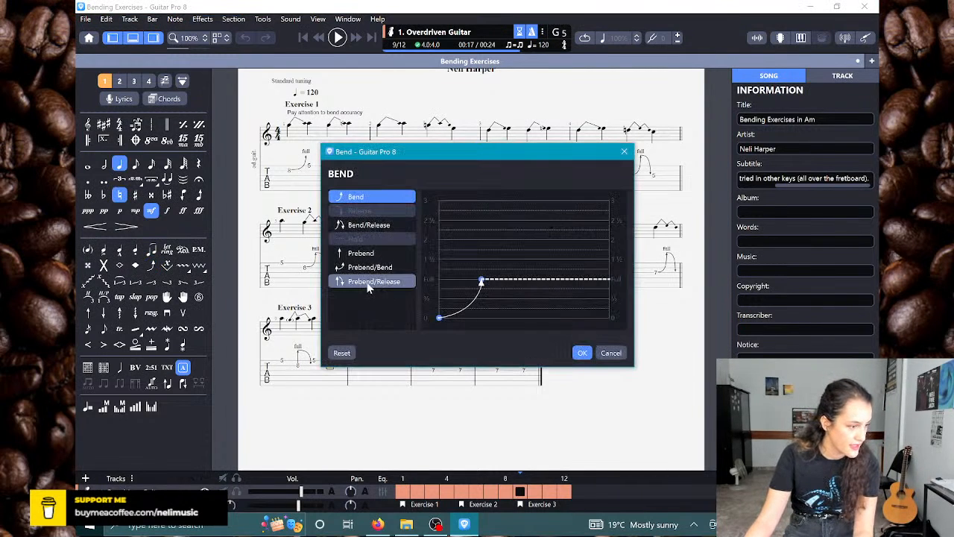
click(370, 281)
click(581, 353)
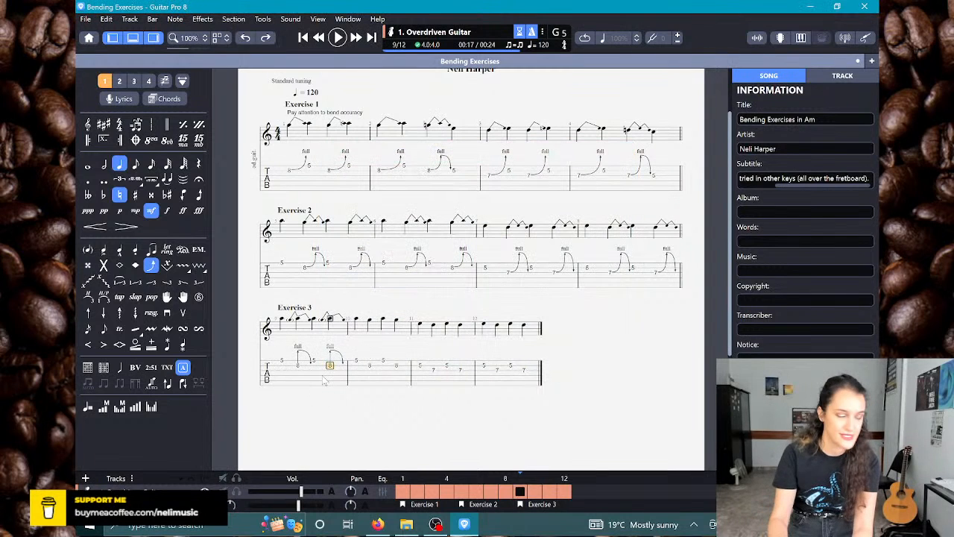
Step: Give both fret 8 notes on the B string in bar 10 a full Prebend/Release
key(Right)
key(Right)
key(b)
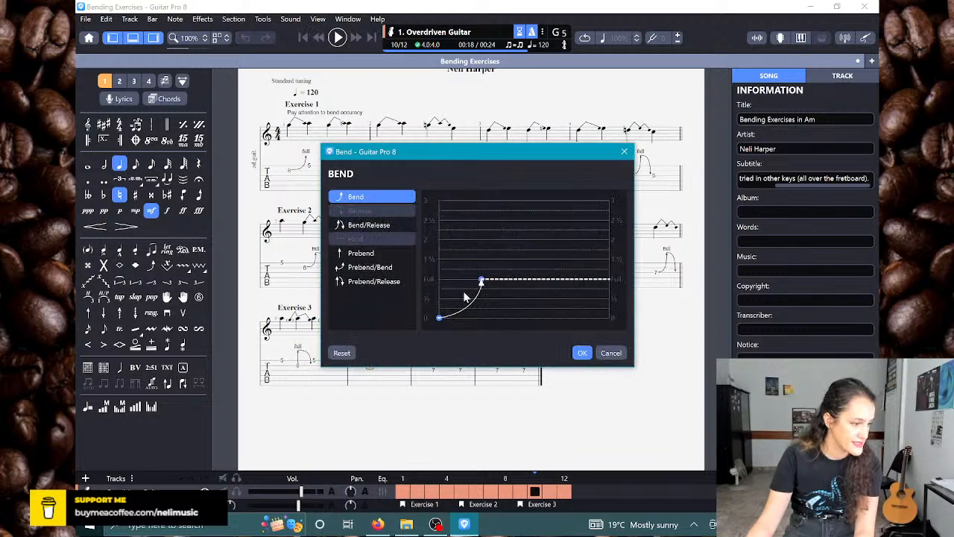
click(372, 281)
click(582, 354)
key(Right)
key(b)
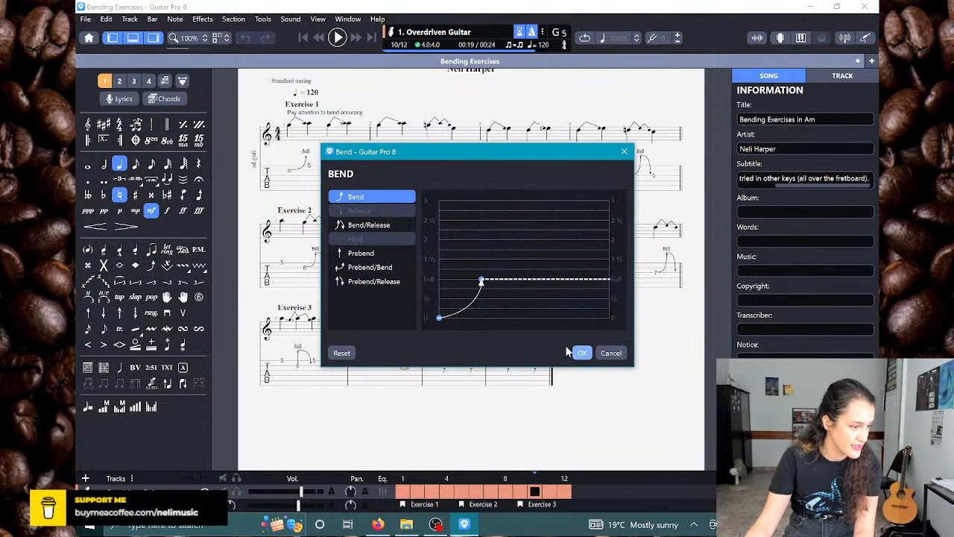
click(371, 281)
click(582, 353)
Step: Give both fret 7 notes on the G string in bar 11 a full Prebend/Release
key(Right)
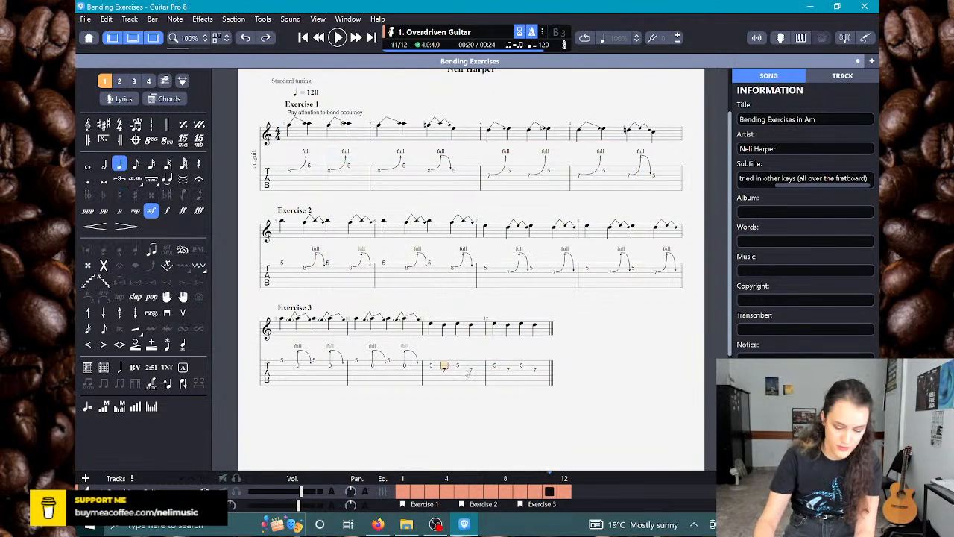
key(b)
click(365, 281)
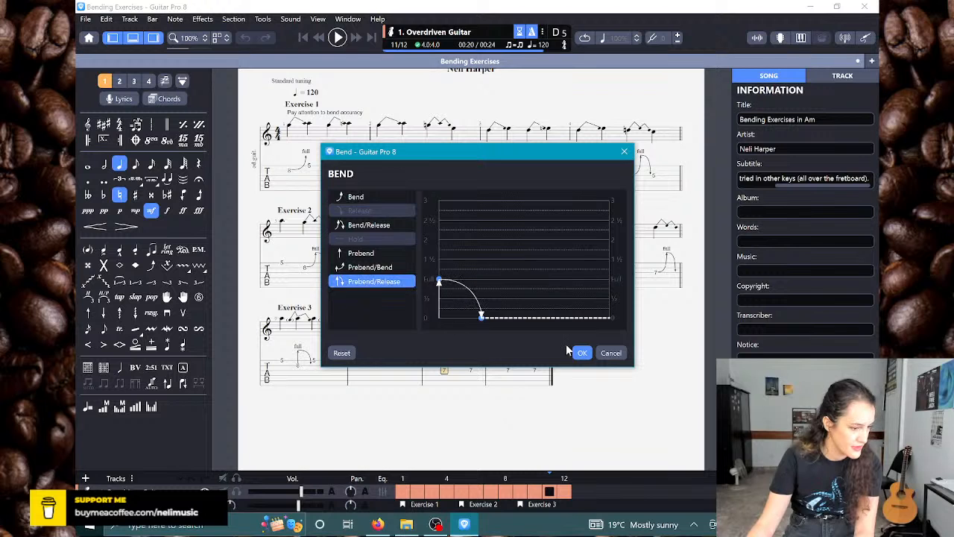
click(582, 352)
key(Right)
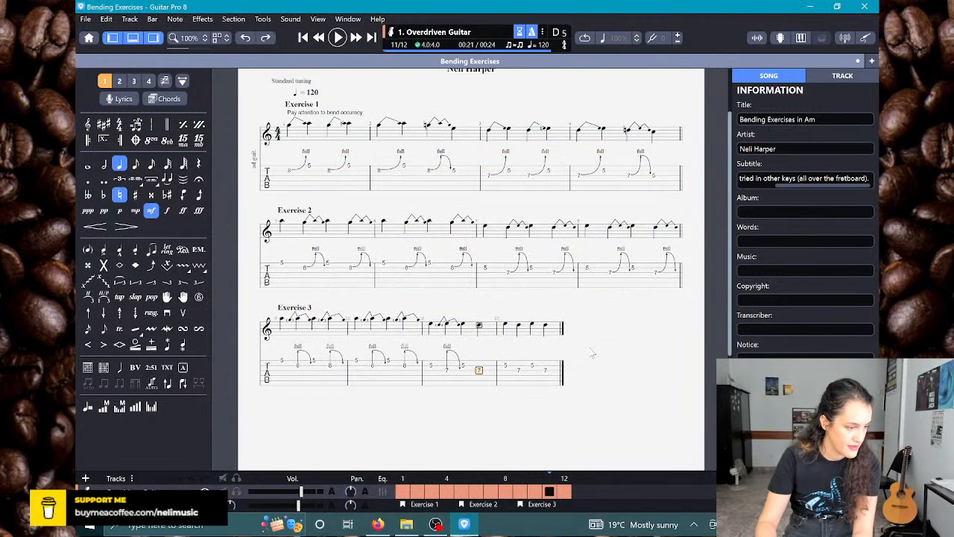
key(b)
click(373, 281)
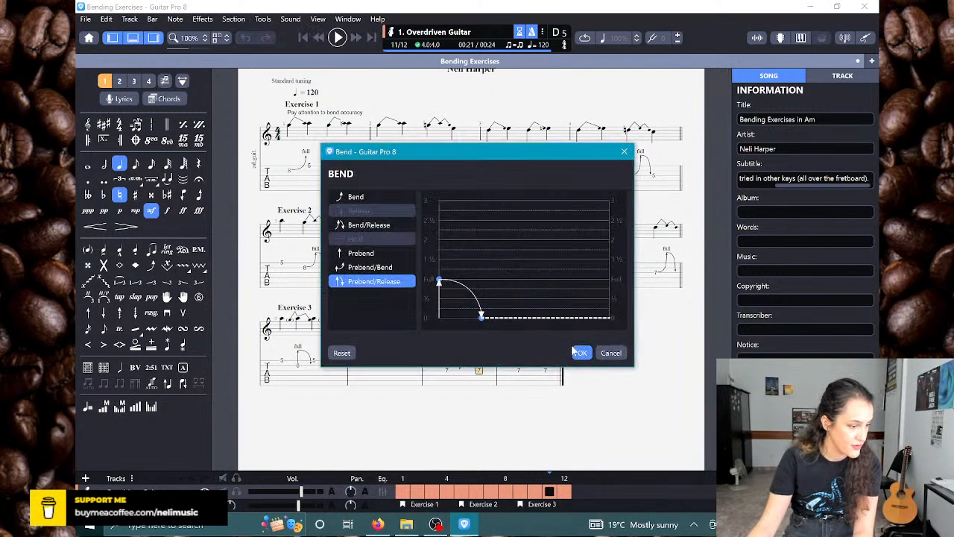
click(580, 353)
Step: Give both fret 7 notes on the G string in bar 12 a full Prebend/Release
key(Right)
key(b)
click(373, 281)
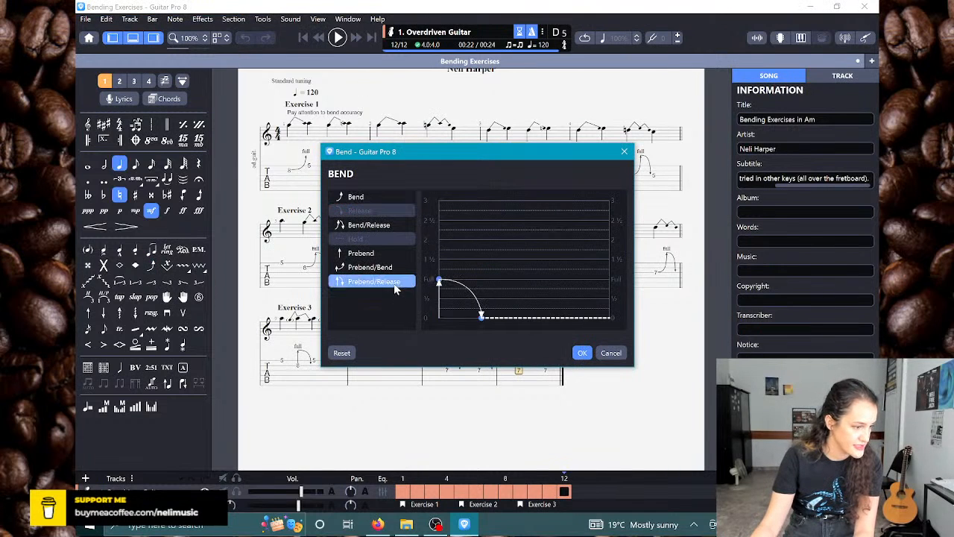
click(582, 352)
key(Right)
key(b)
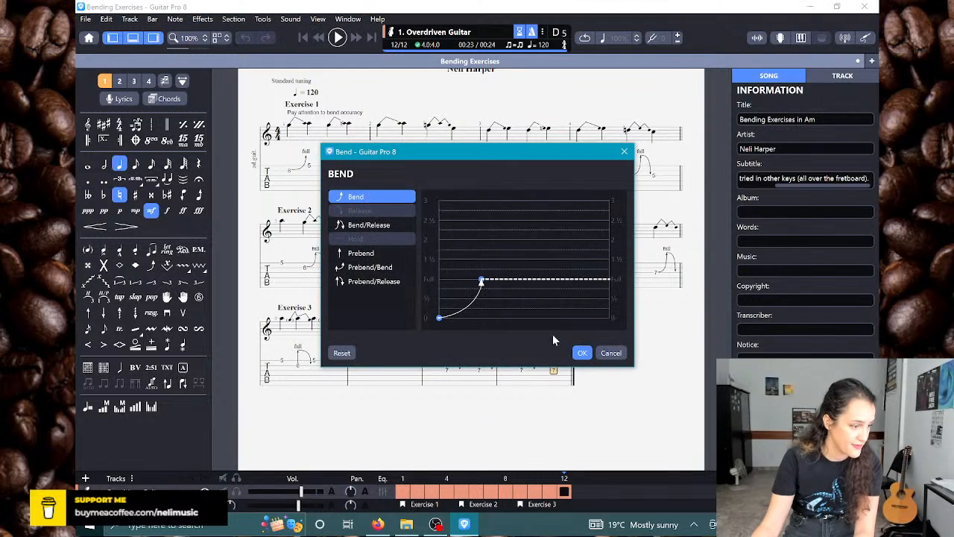
click(406, 281)
click(582, 352)
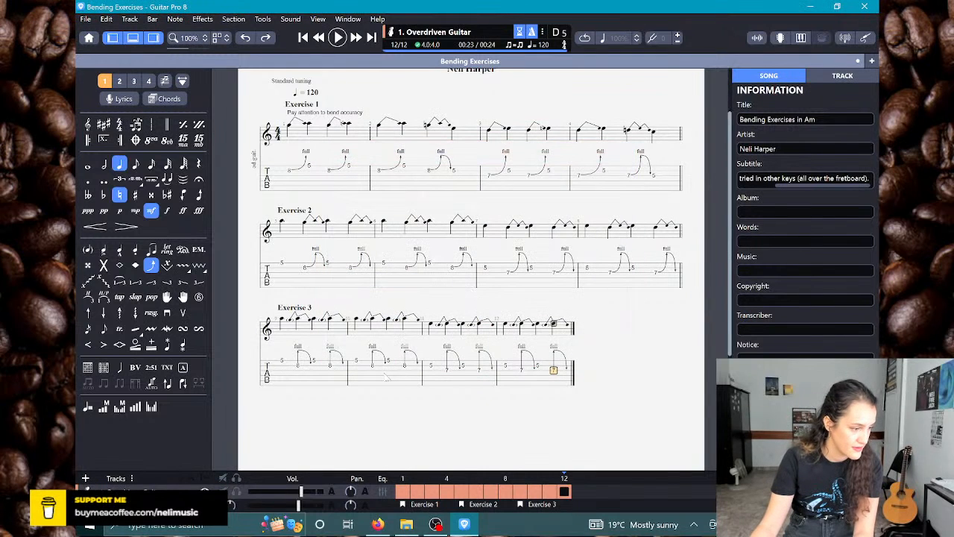
Step: Add an empty bar 13 after Exercise 3 and play back the exercise's last bars
key(Right)
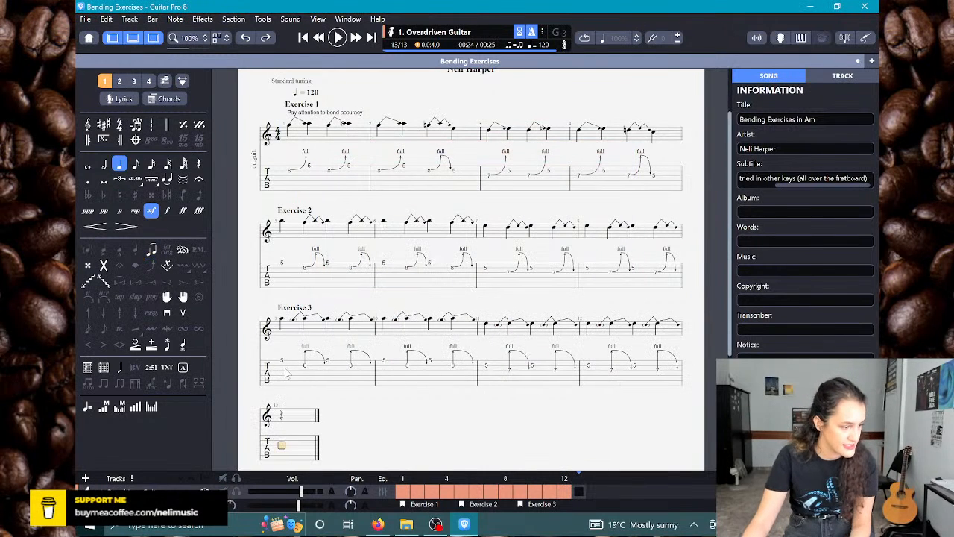
key(space)
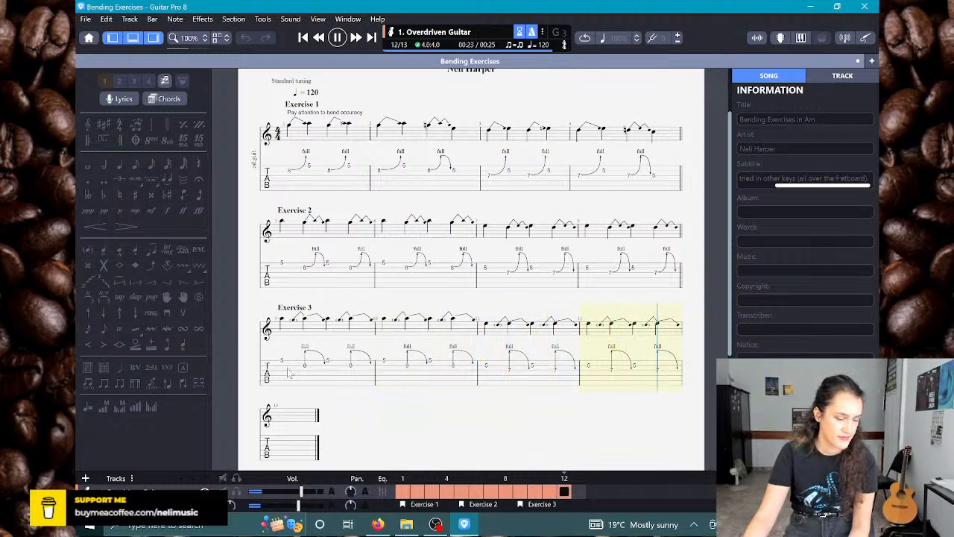
Step: Extend the Prebend/Release curve of bar 9's first fret 8 note to just past the middle of its duration
click(306, 363)
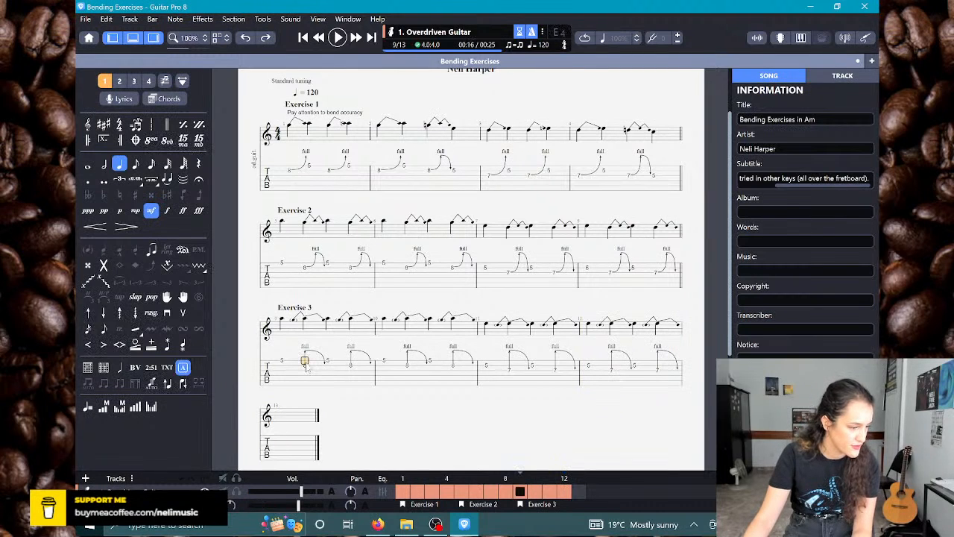
key(Down)
key(b)
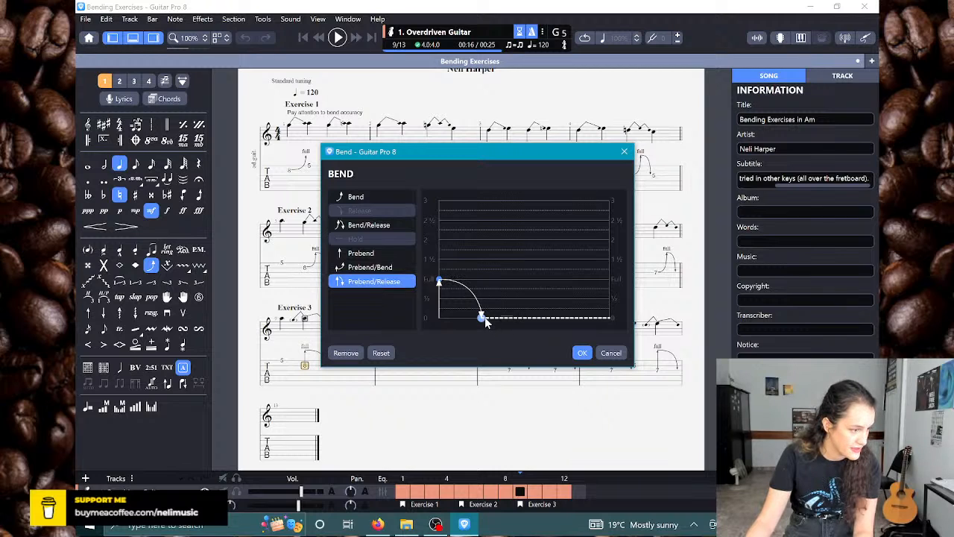
drag(484, 318, 534, 319)
click(582, 353)
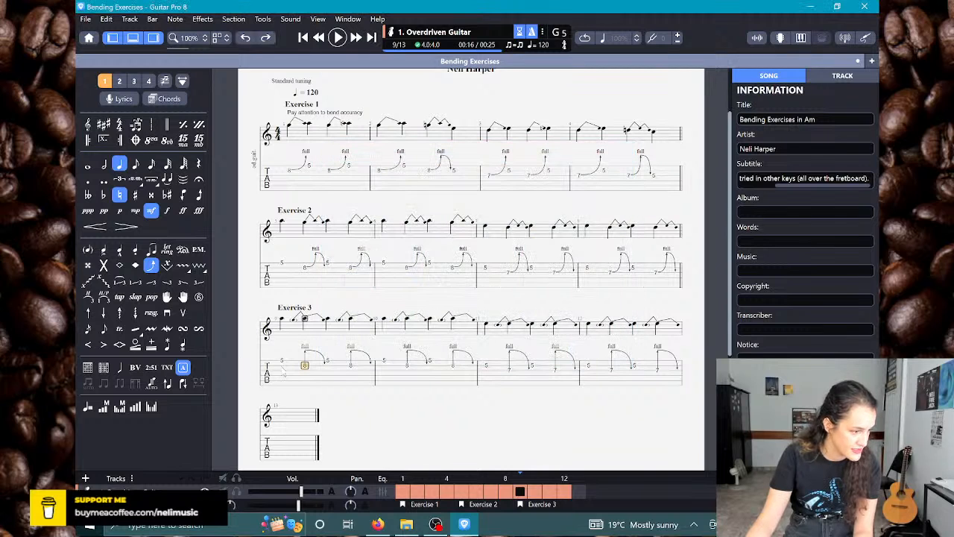
Step: Lengthen the release of bar 9's first fret 8 note to nearly three quarters of its duration, checking by playback
key(space)
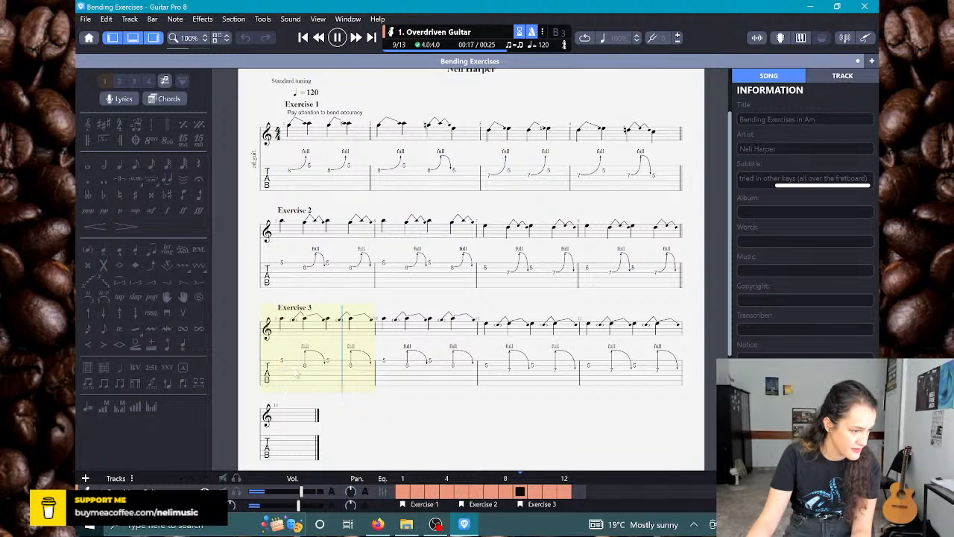
key(space)
double_click(304, 364)
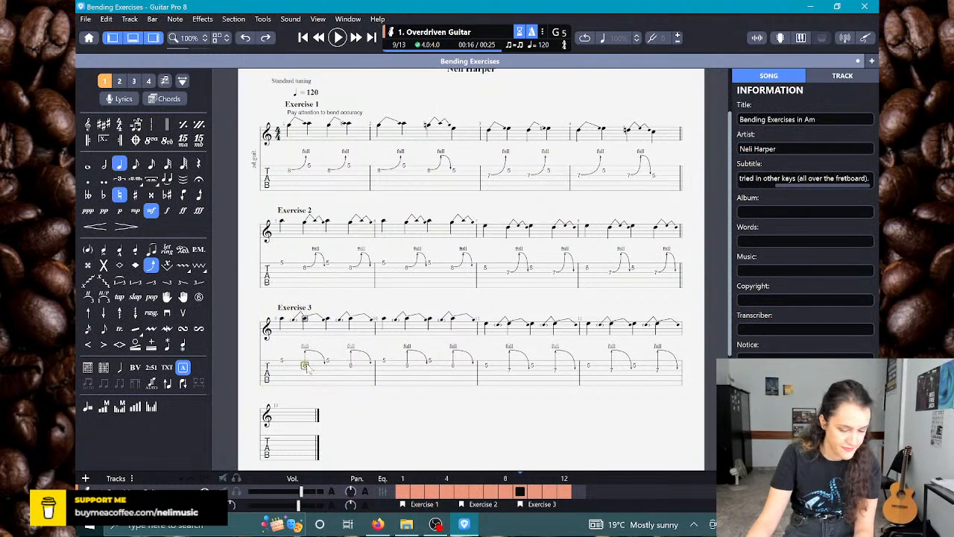
drag(534, 319, 560, 318)
click(582, 352)
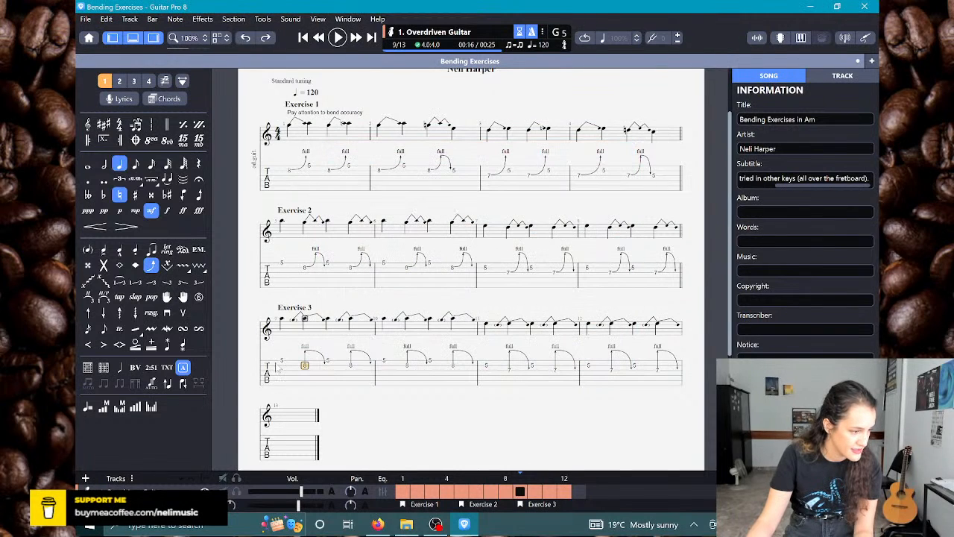
key(space)
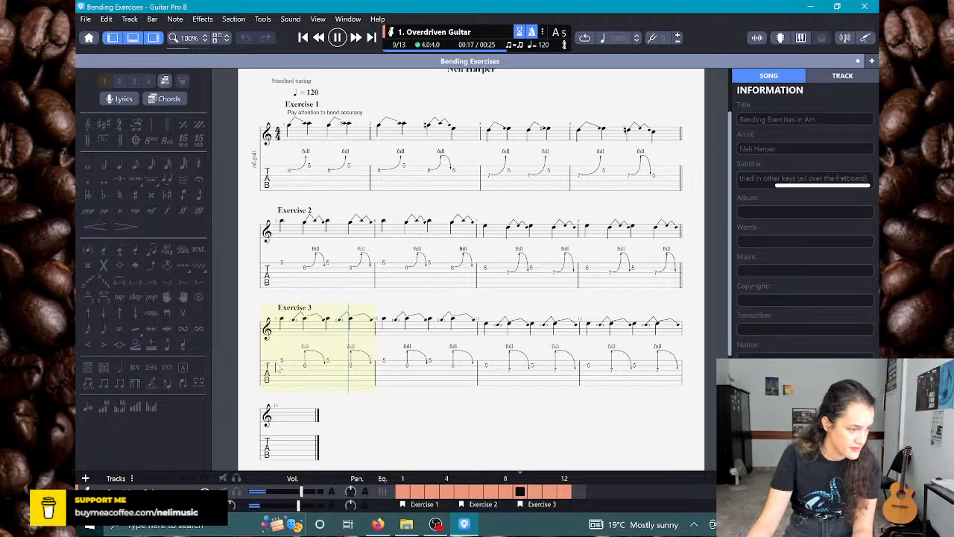
key(space)
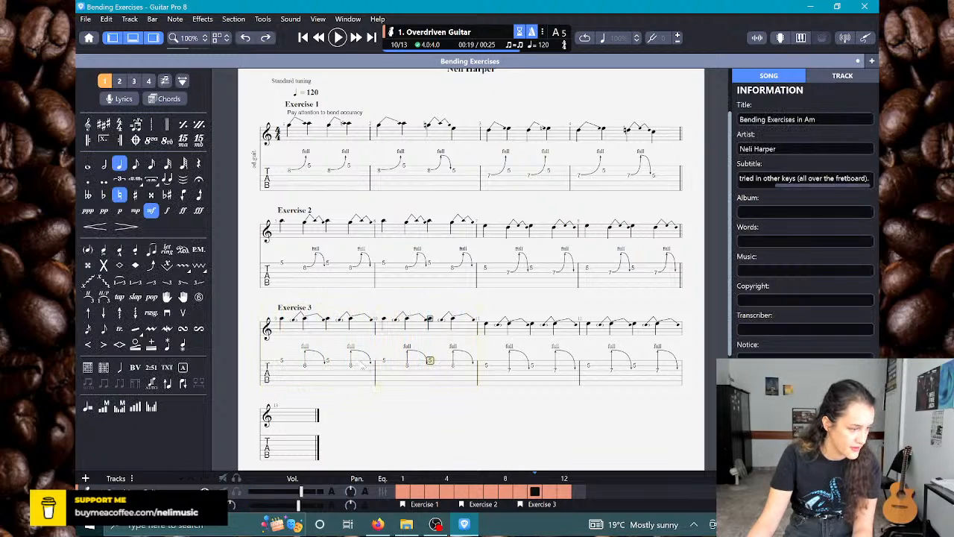
Step: Extend the Prebend/Release curve of bar 9's second fret 8 note to about three quarters of its duration
click(350, 366)
key(b)
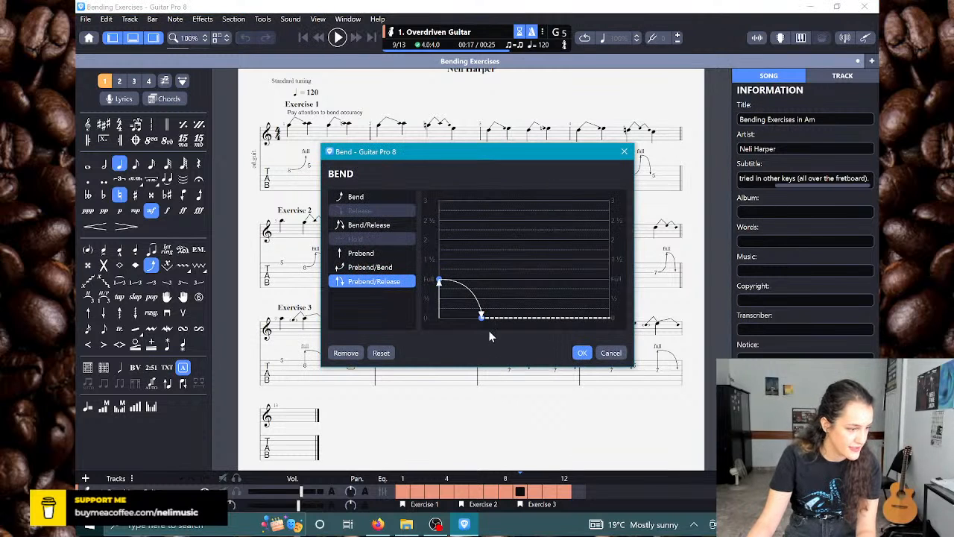
drag(481, 319, 572, 319)
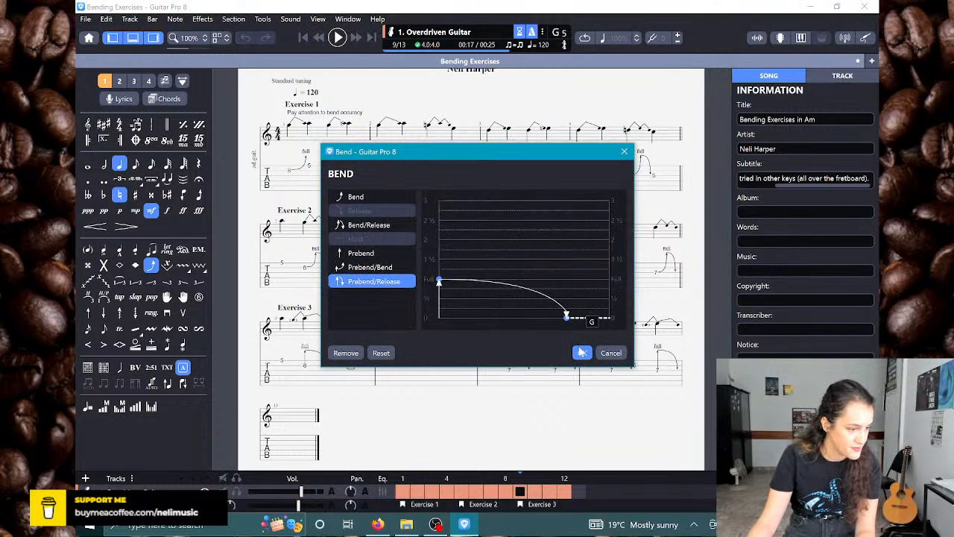
click(582, 353)
Step: Extend the Prebend/Release curves of both fret 8 notes in bar 10 to over three quarters of their duration
key(Right)
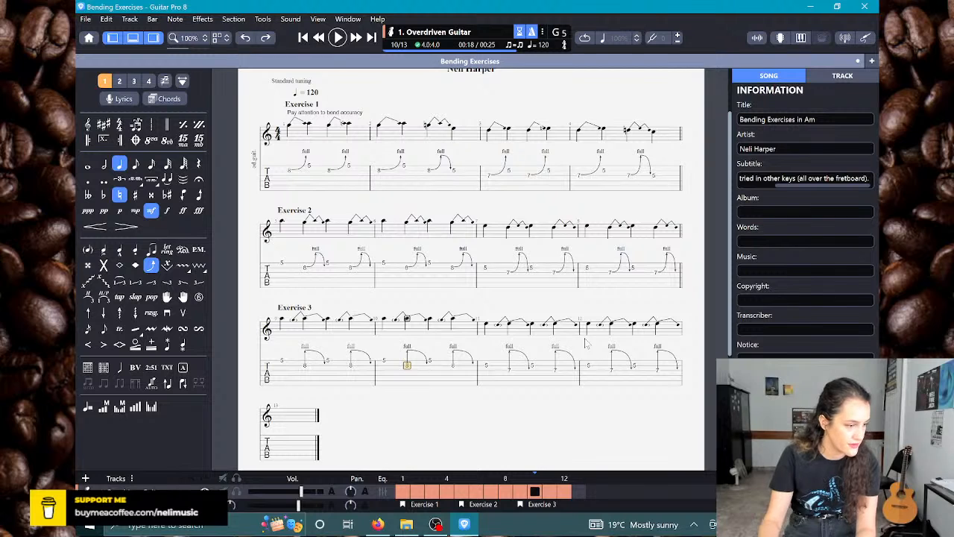
key(b)
drag(483, 321, 570, 316)
click(582, 354)
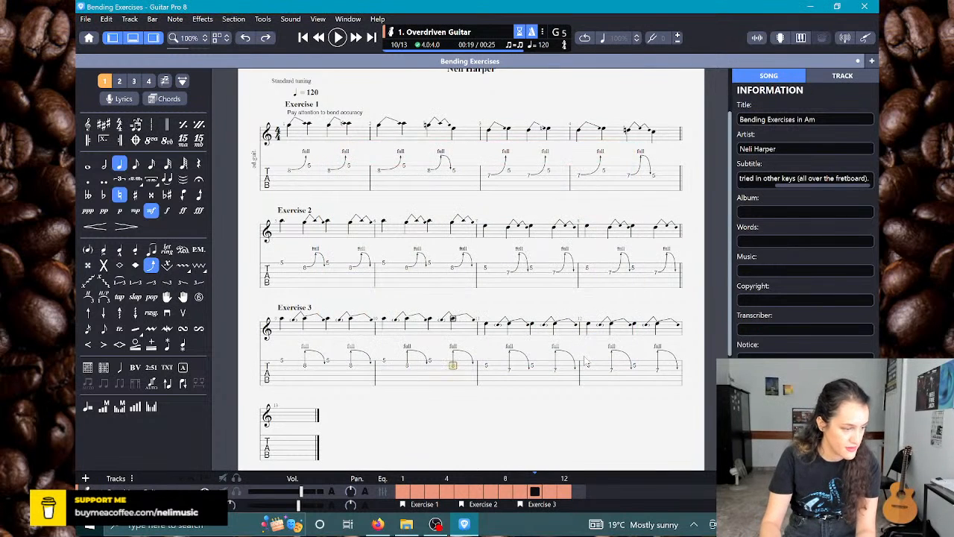
key(b)
drag(486, 320, 579, 318)
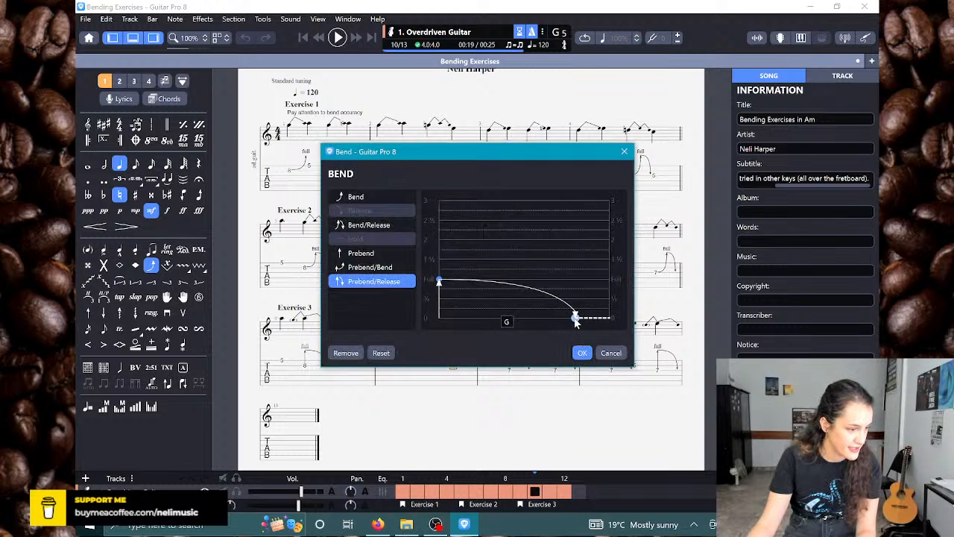
click(584, 353)
Step: Extend the Prebend/Release curves of both fret 7 notes in bar 11 to about three quarters of their duration
key(Right)
key(Right)
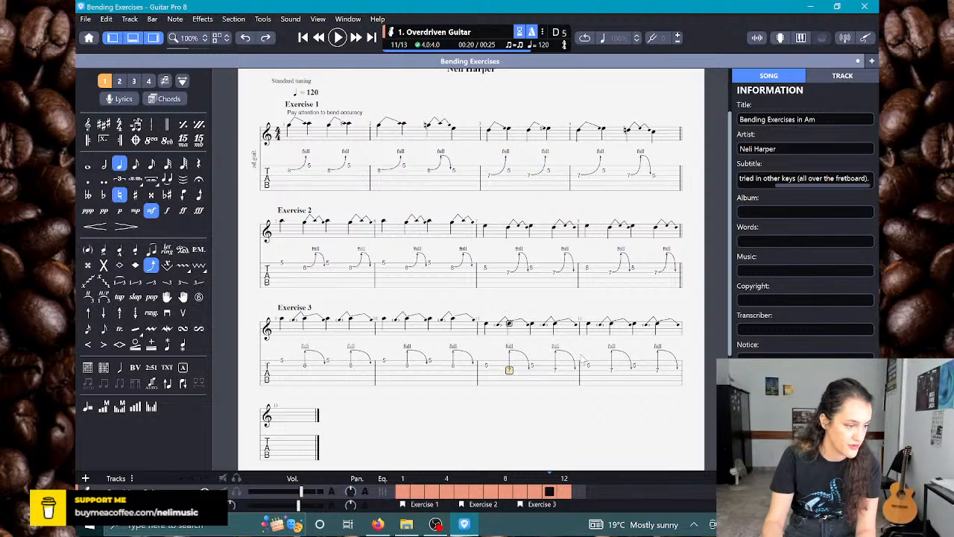
key(b)
drag(481, 320, 568, 319)
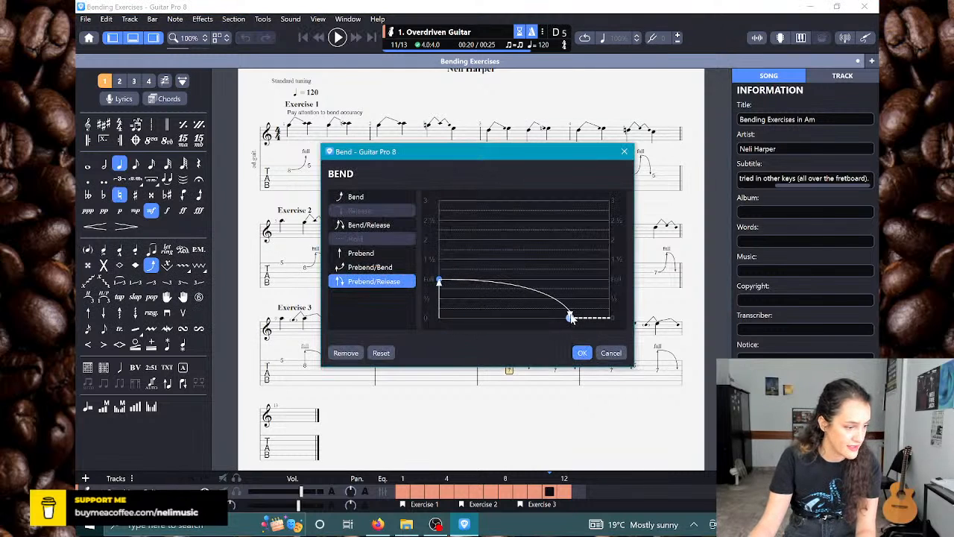
click(582, 353)
key(Right)
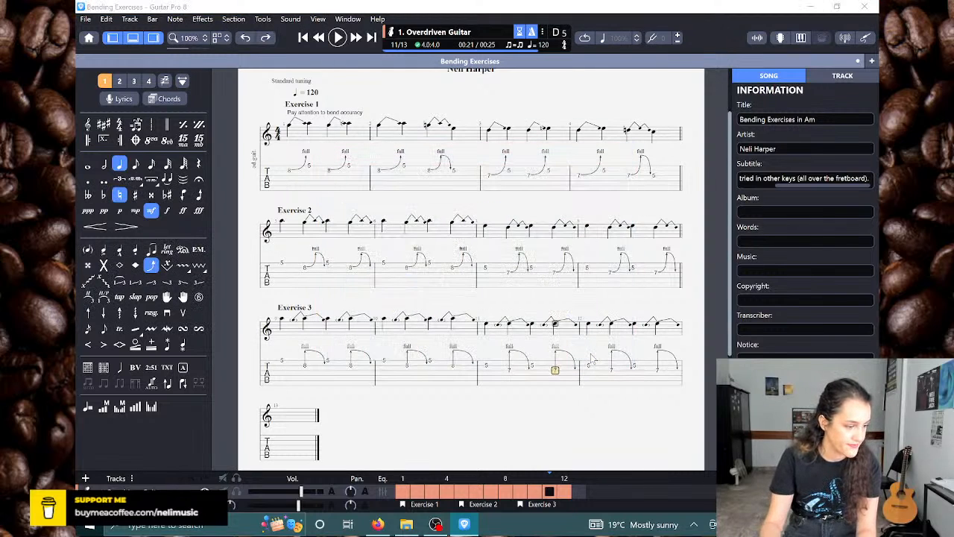
key(b)
drag(483, 322, 569, 319)
click(582, 353)
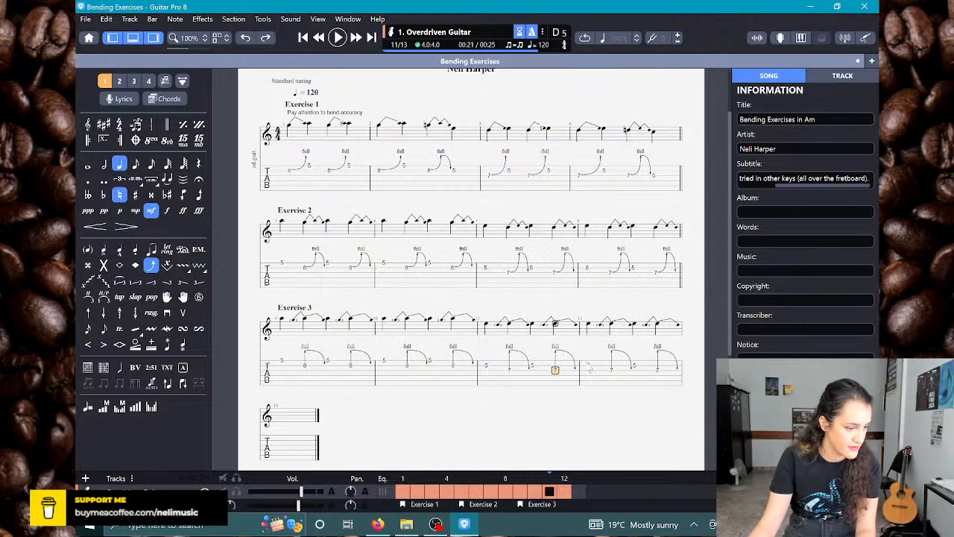
Step: Extend the Prebend/Release curves of both fret 7 notes in bar 12 to about four fifths of their duration
key(Right)
key(b)
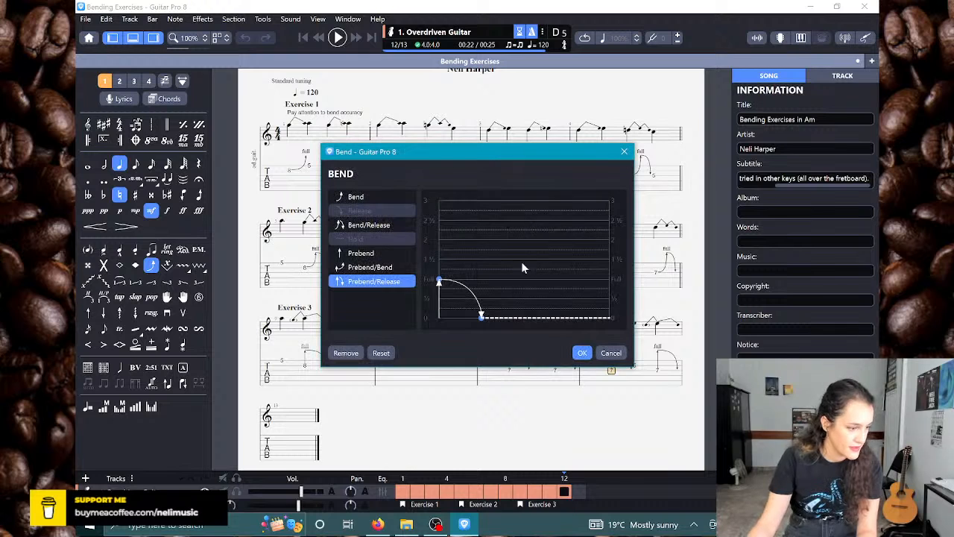
drag(478, 322, 574, 318)
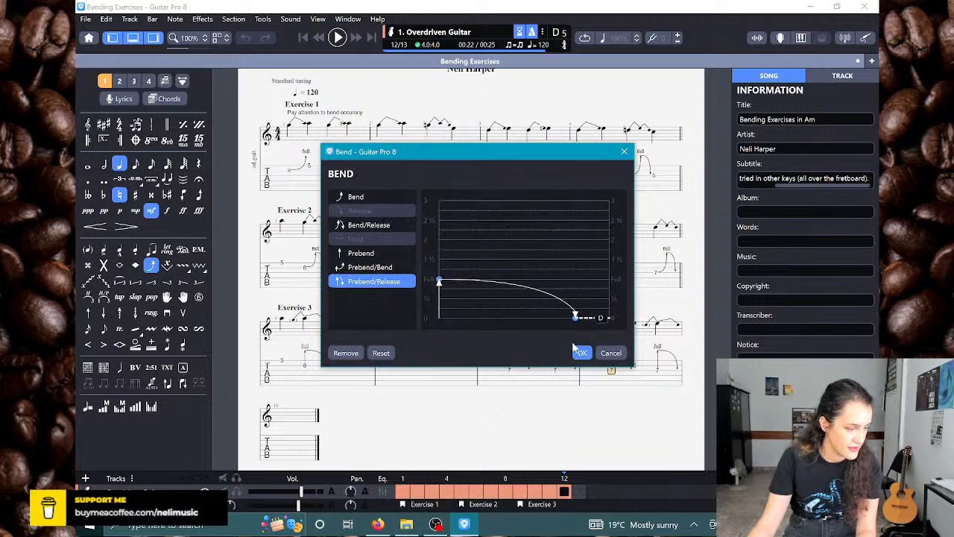
click(582, 356)
key(Right)
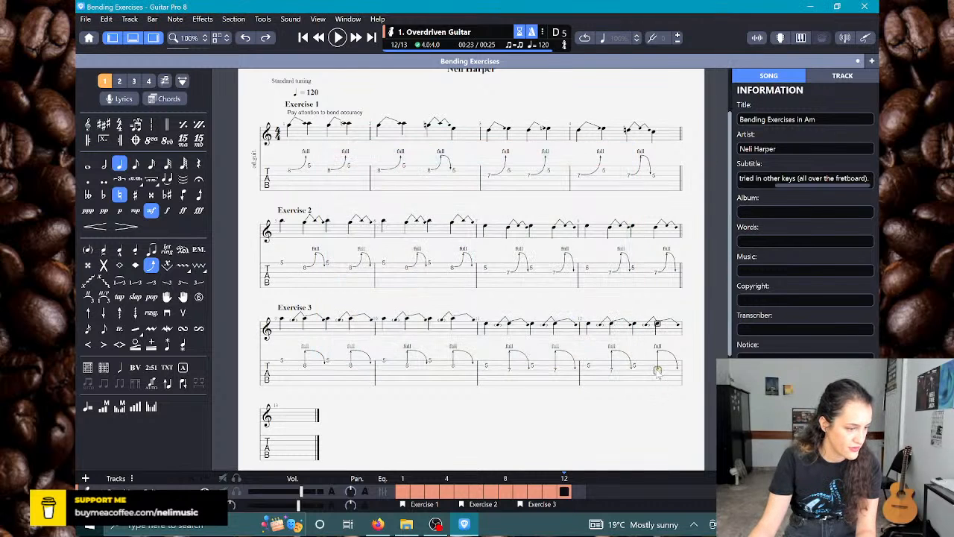
key(b)
drag(482, 319, 578, 317)
click(582, 352)
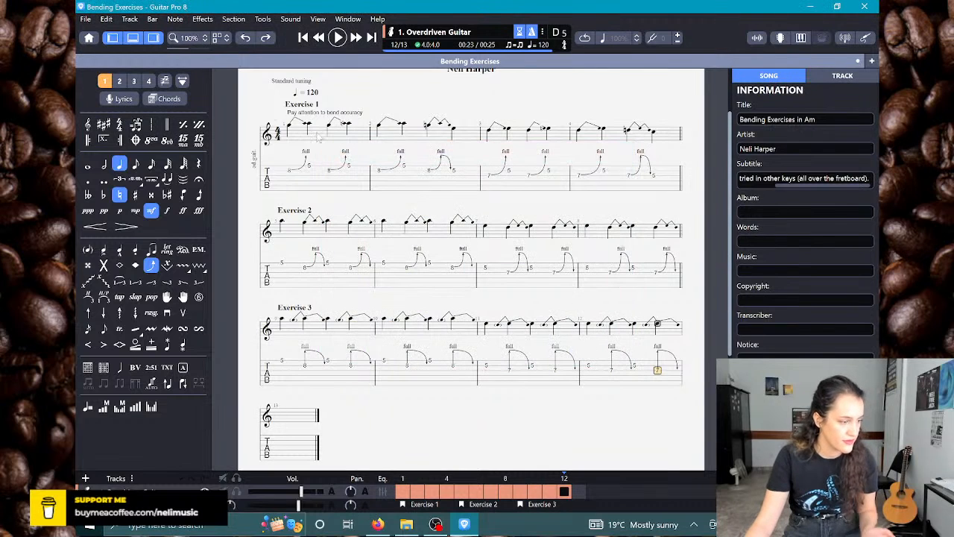
Step: Examine the audio export settings and available file types without exporting the score
click(88, 19)
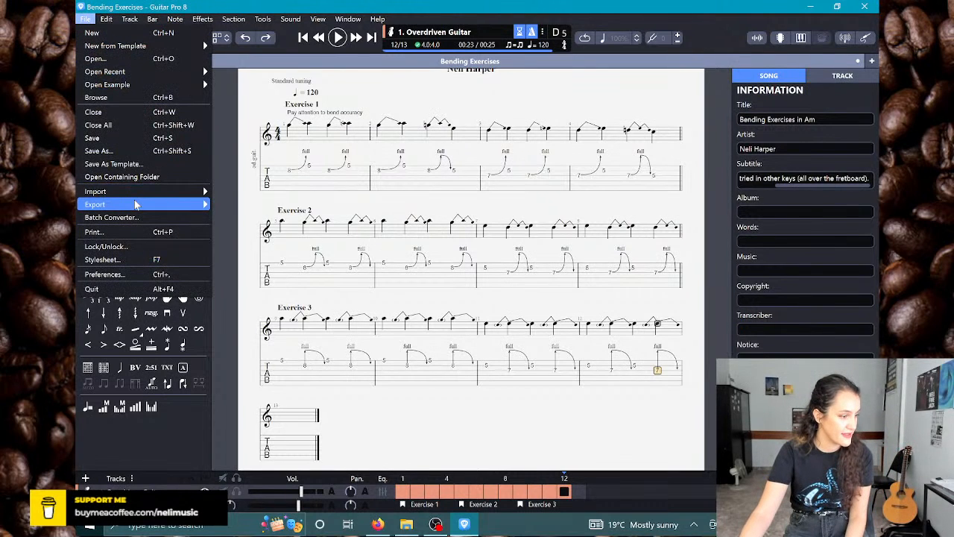
mouse_move(138, 204)
click(235, 284)
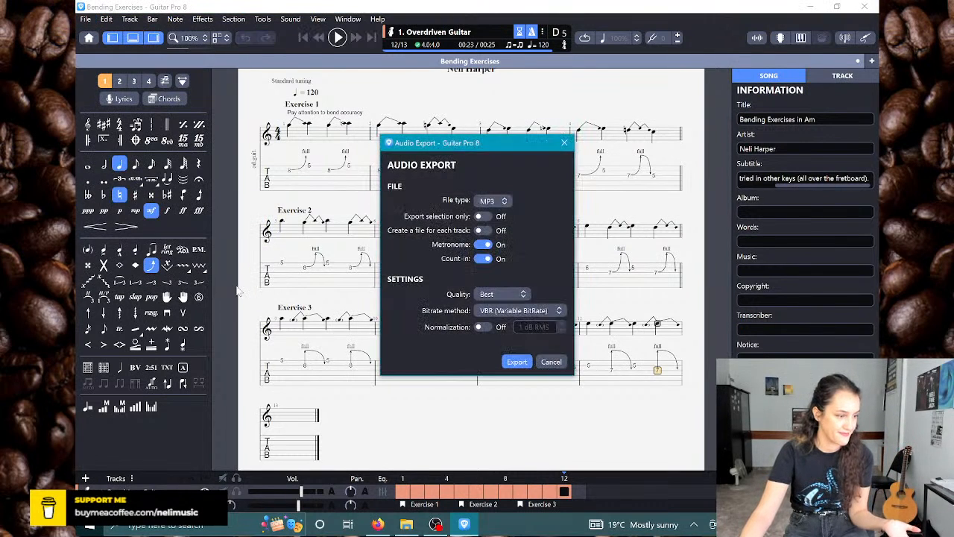
click(497, 203)
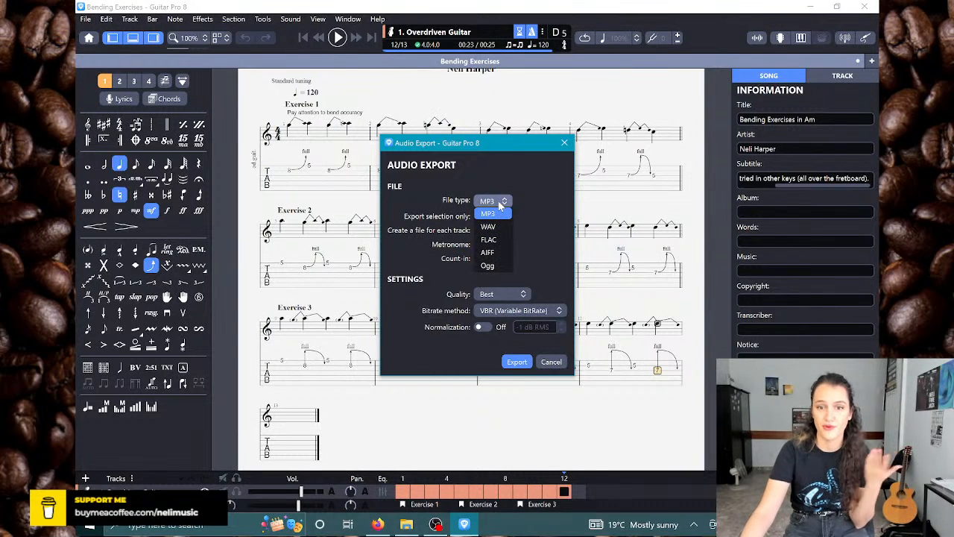
click(499, 204)
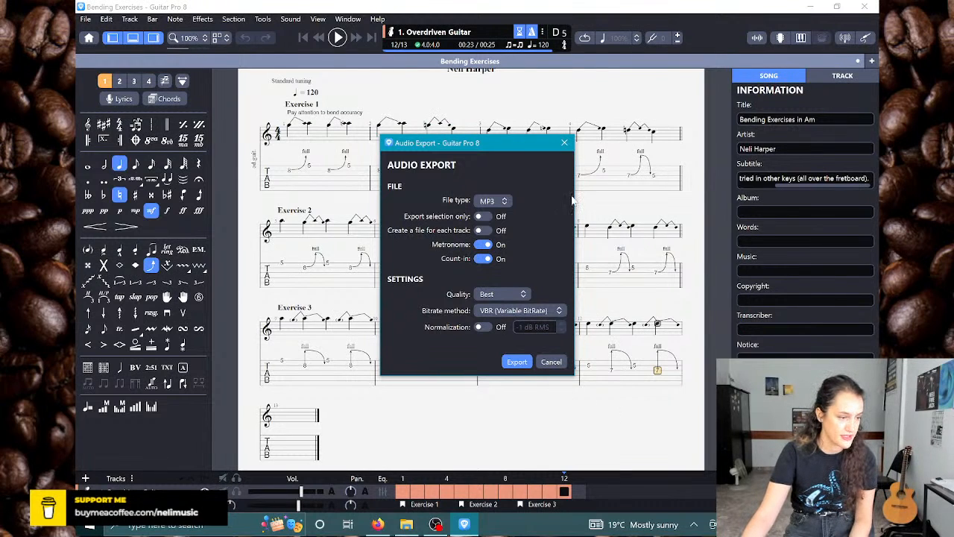
click(565, 142)
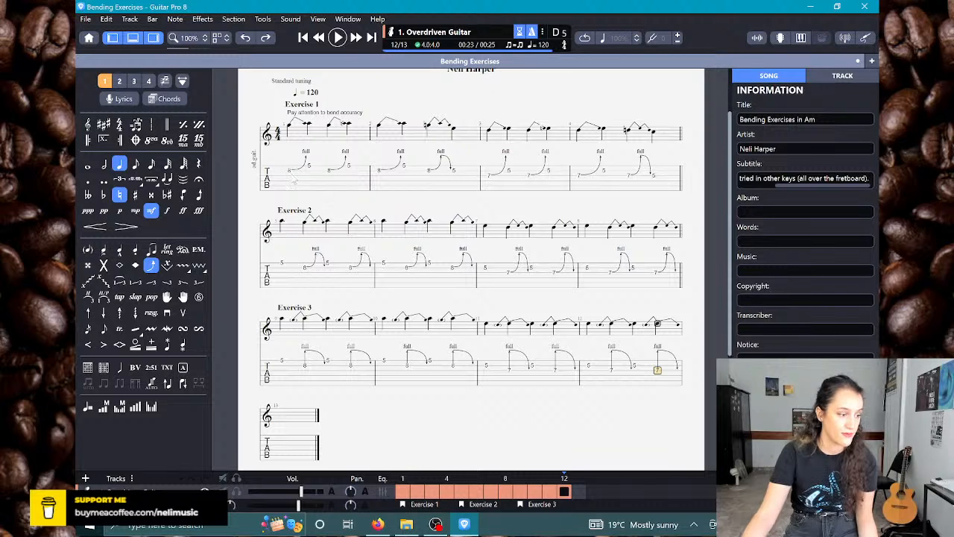
Step: Try a quarter-note tempo of 60 bpm on the last fret 7 note of bar 12 and undo the tempo change
click(290, 173)
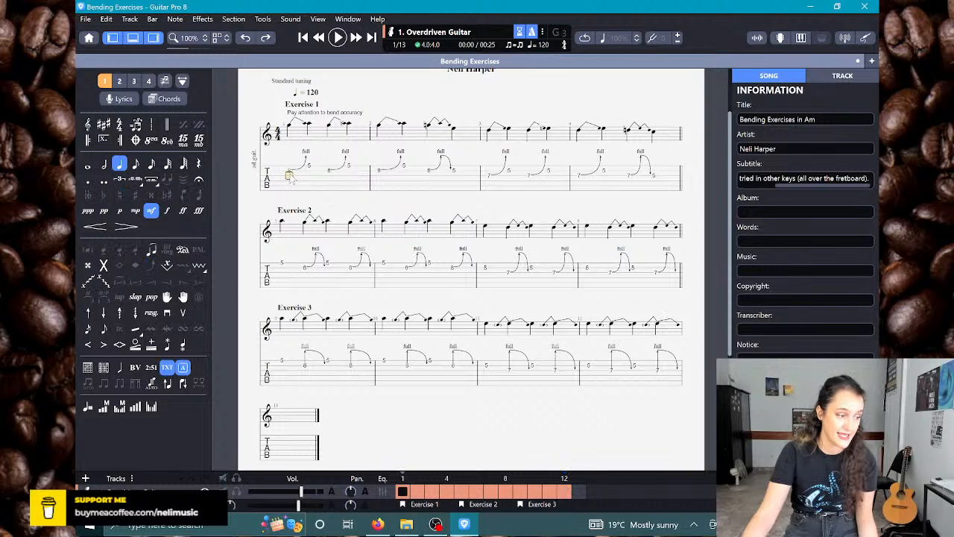
click(549, 40)
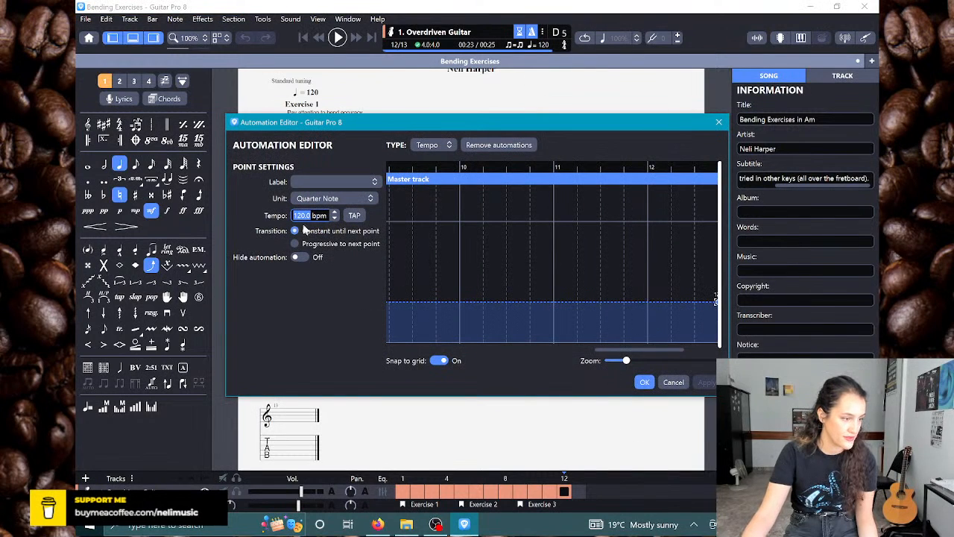
text(60)
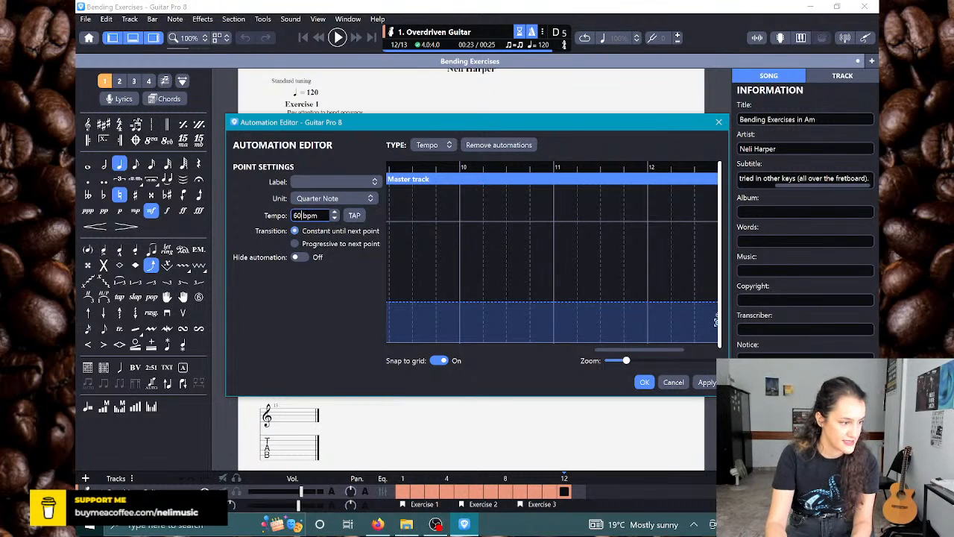
key(Return)
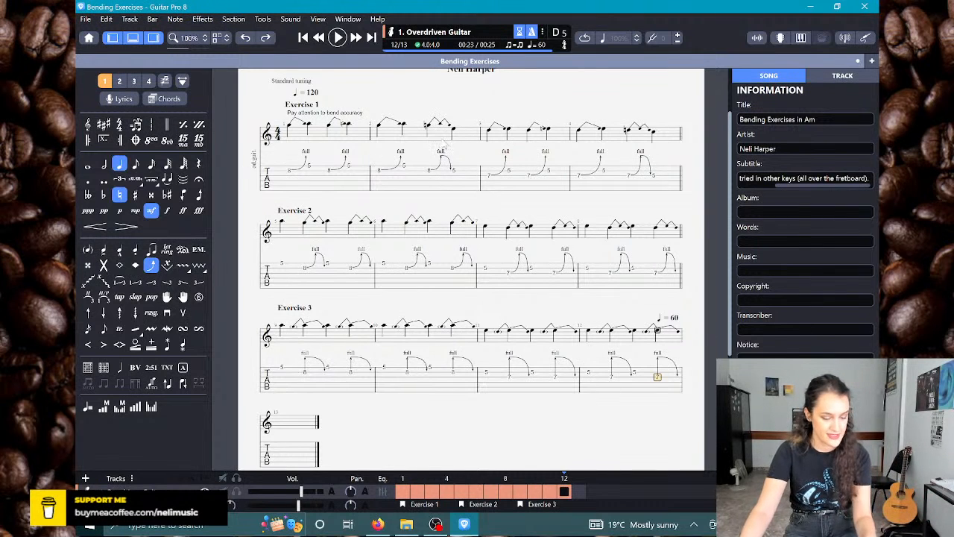
key(ctrl+z)
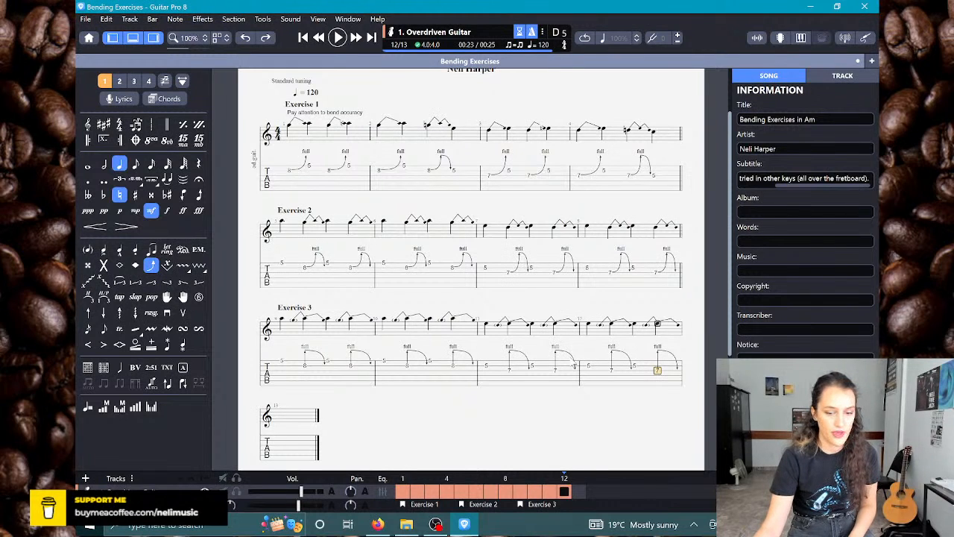
Step: Fill bar 13 with quarter notes: fret 7 on string 3, frets 5 and 8 on string 2, and fret 5 on string 1
key(Right)
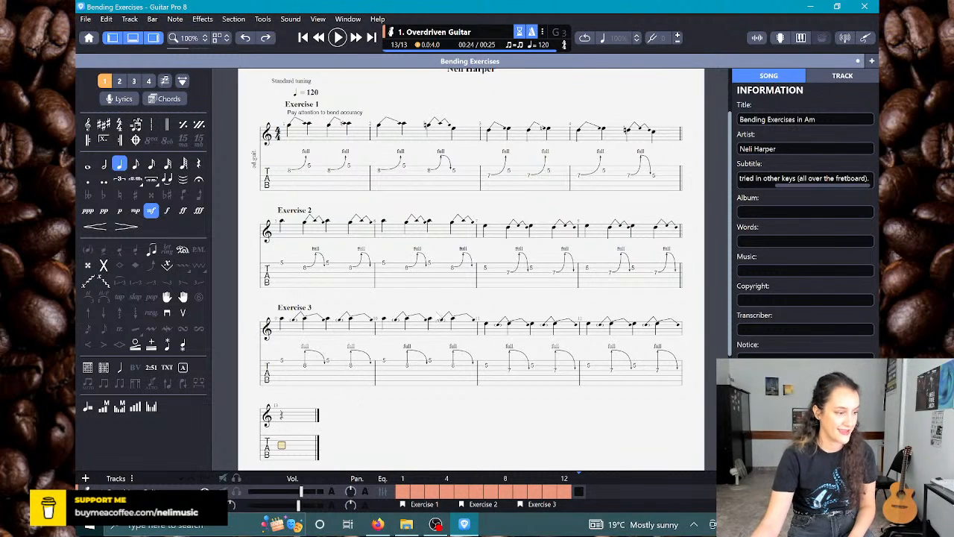
scroll(441, 384, down, 5)
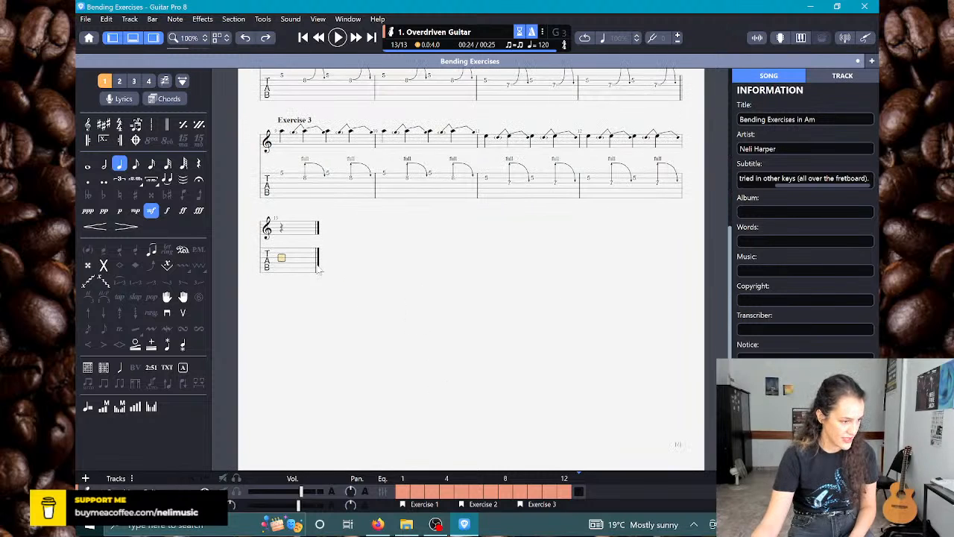
scroll(439, 343, up, 2)
scroll(440, 342, up, 3)
scroll(439, 339, down, 2)
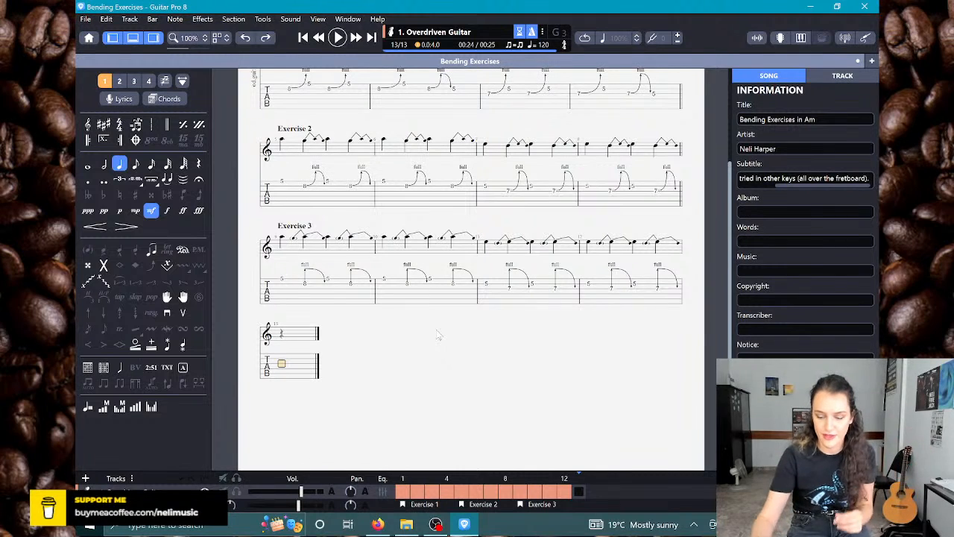
key(7)
key(Right)
key(5)
key(Right)
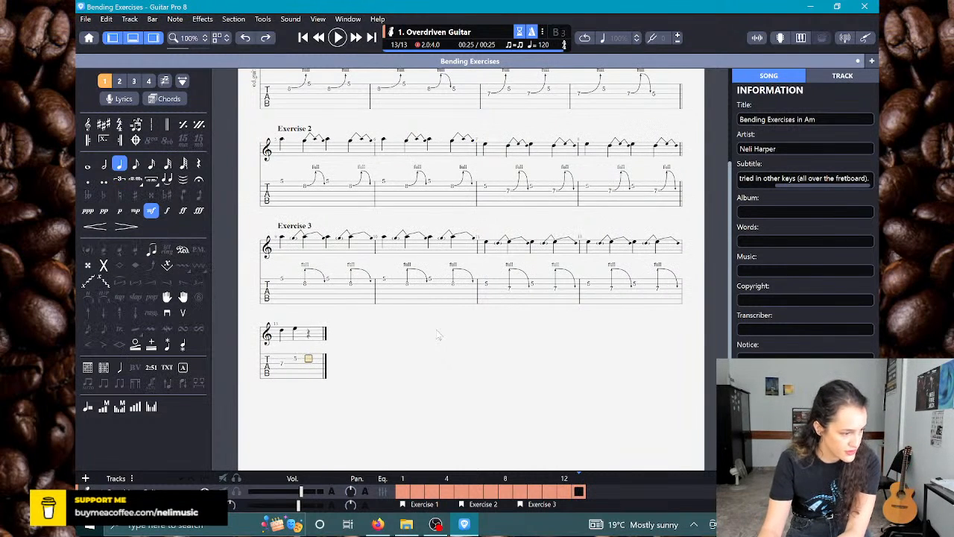
key(8)
key(Right)
key(Up)
key(5)
key(Right)
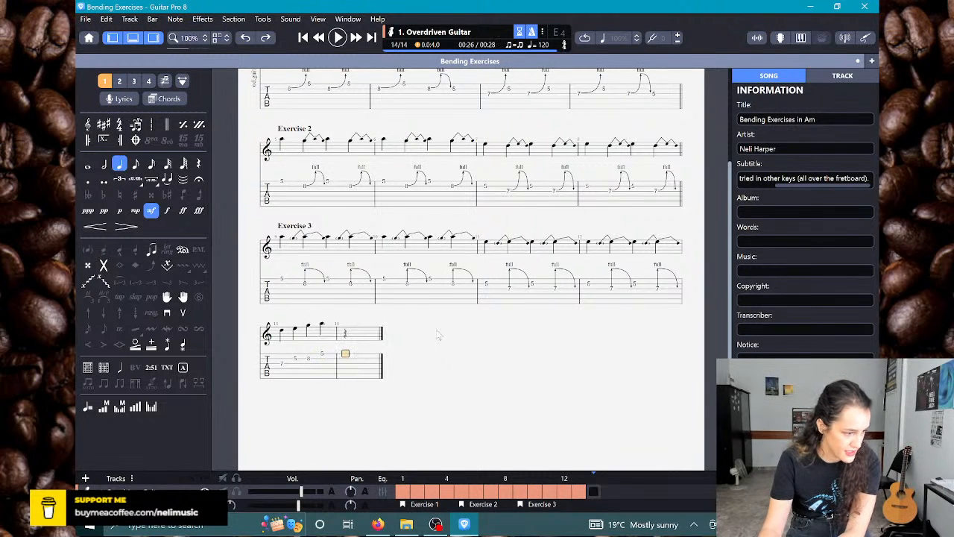
Step: Fill bar 14 with quarter notes: frets 8 and 5 on string 2, followed by frets 7 and 5 on string 3
key(8)
key(Right)
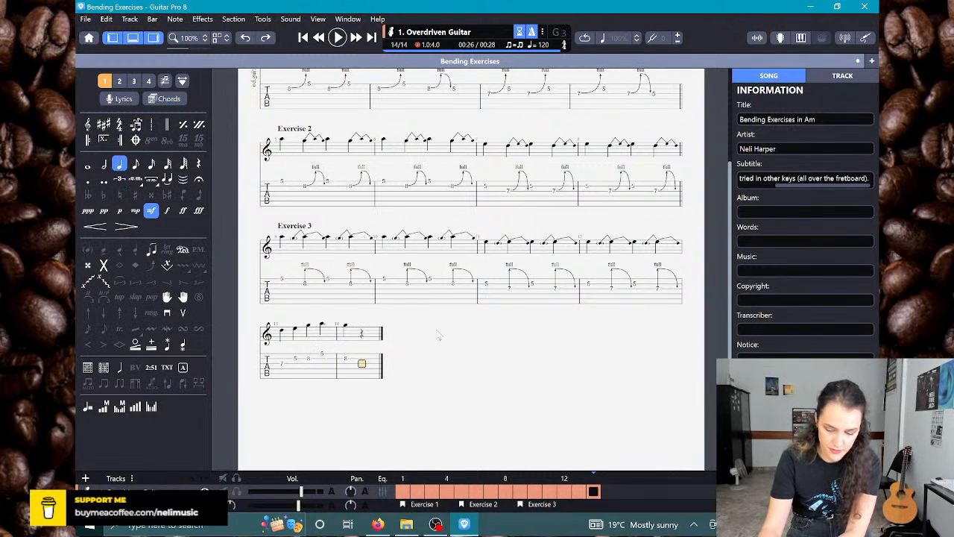
key(5)
key(Right)
key(Down)
key(7)
key(Right)
key(5)
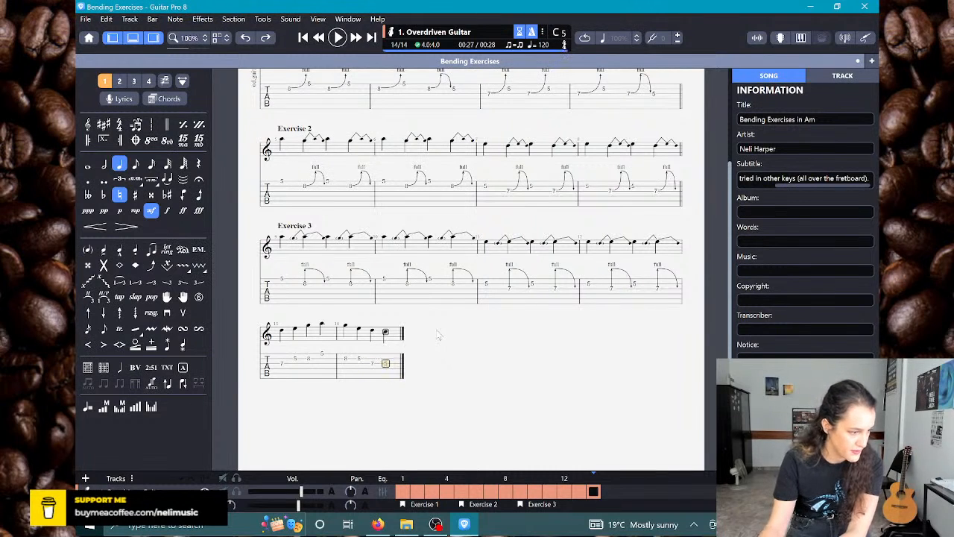
Step: Add full Bend effects to the fret 7 and fret 8 notes in bar 13
click(281, 365)
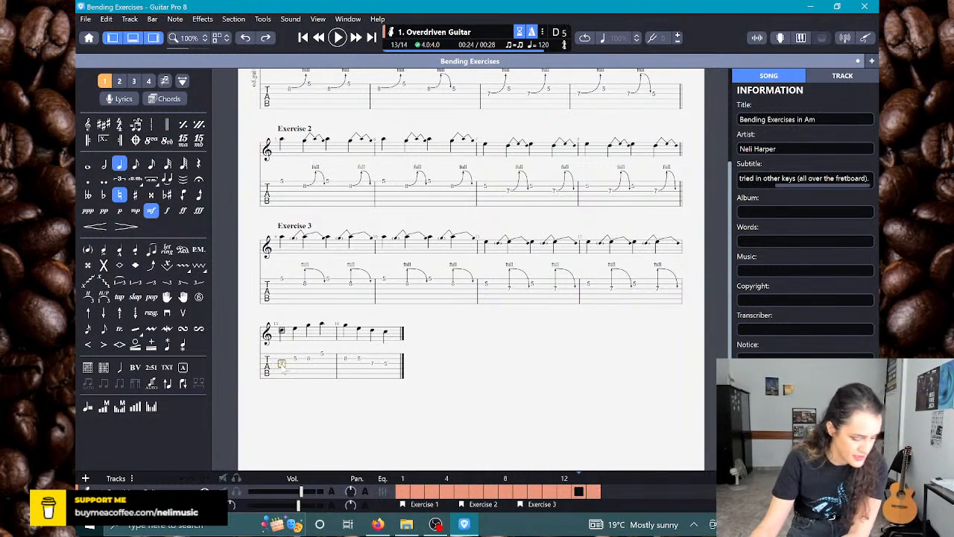
key(b)
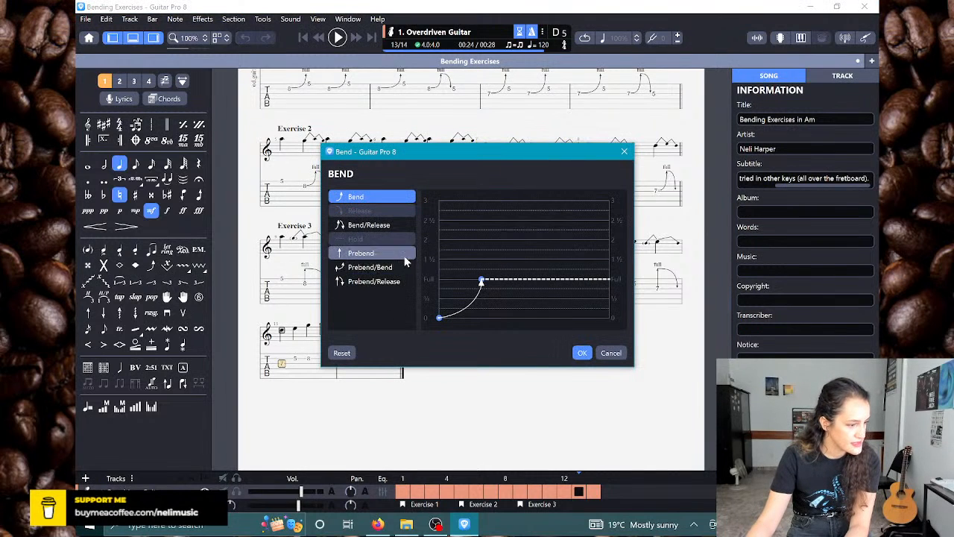
click(582, 352)
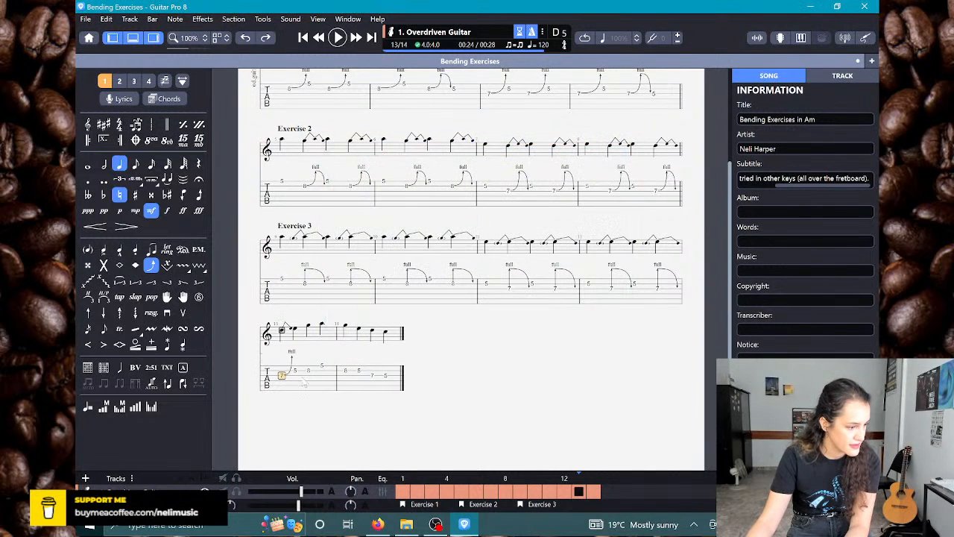
key(b)
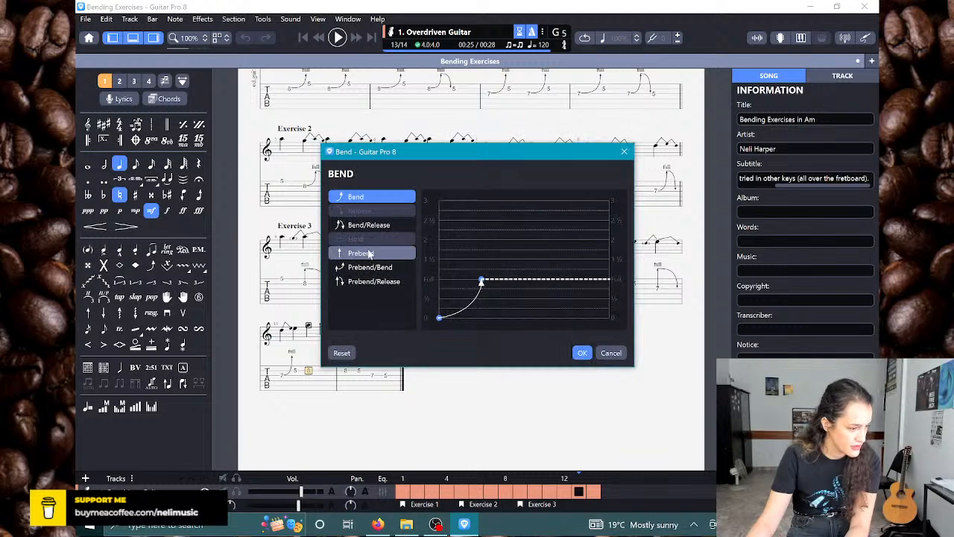
click(582, 352)
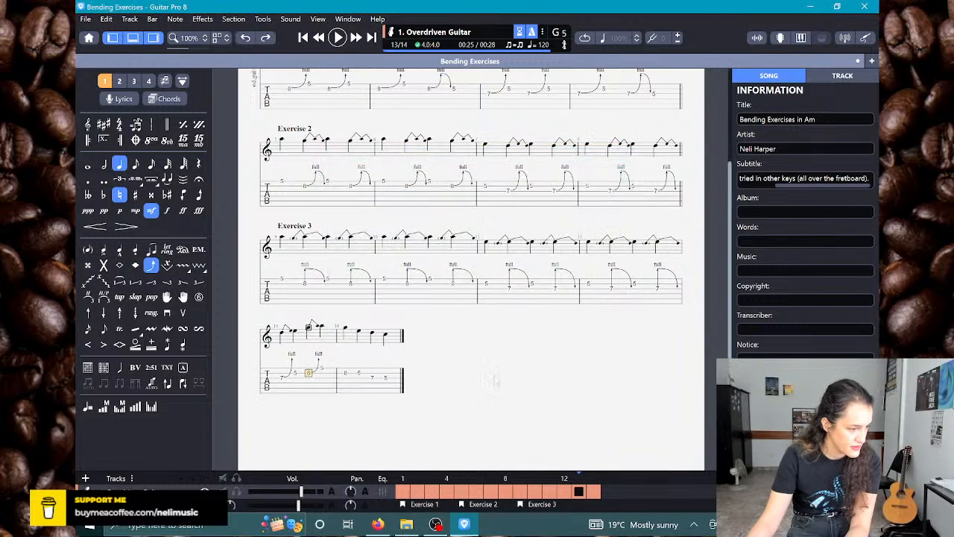
Step: Add a full Bend/Release effect to the fret 8 note in bar 14
key(Right)
key(b)
click(371, 225)
click(583, 354)
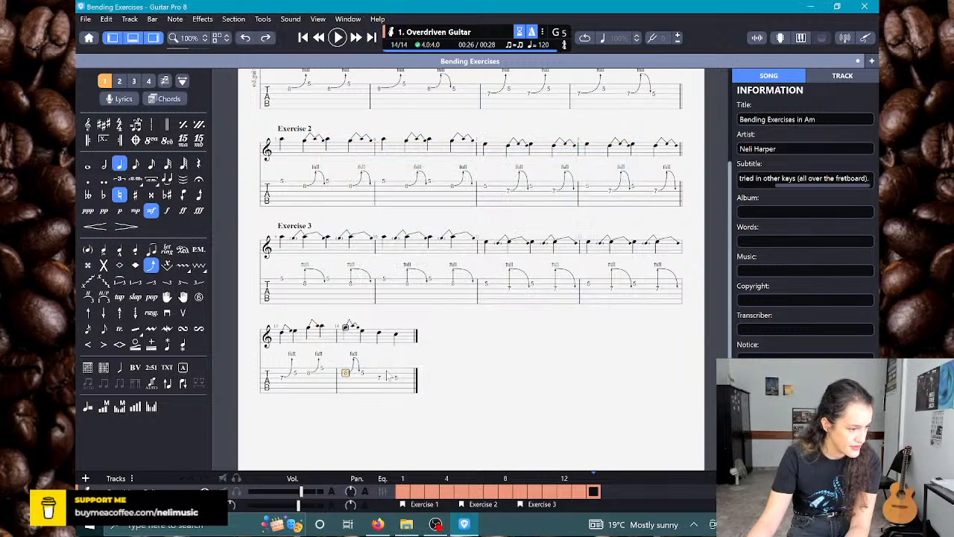
Step: Give bar 14's fret 7 note a Prebend/Release lasting about three fifths of its duration, and its last note slight left-hand vibrato
key(b)
click(371, 281)
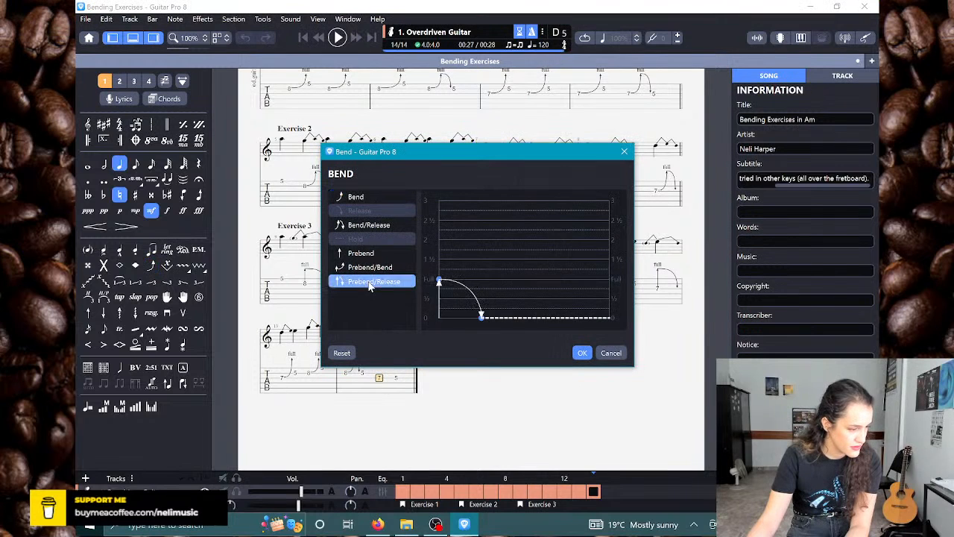
drag(481, 317, 541, 316)
click(582, 353)
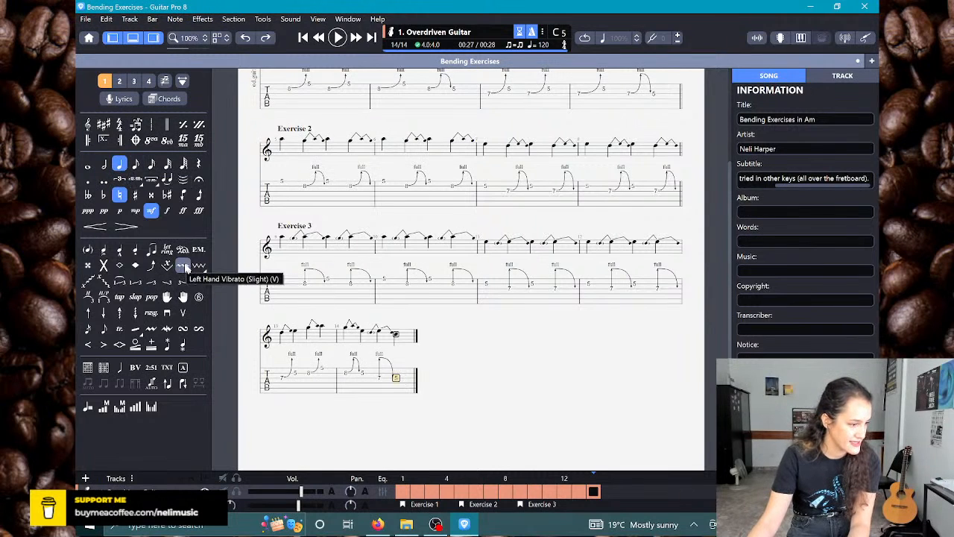
key(v)
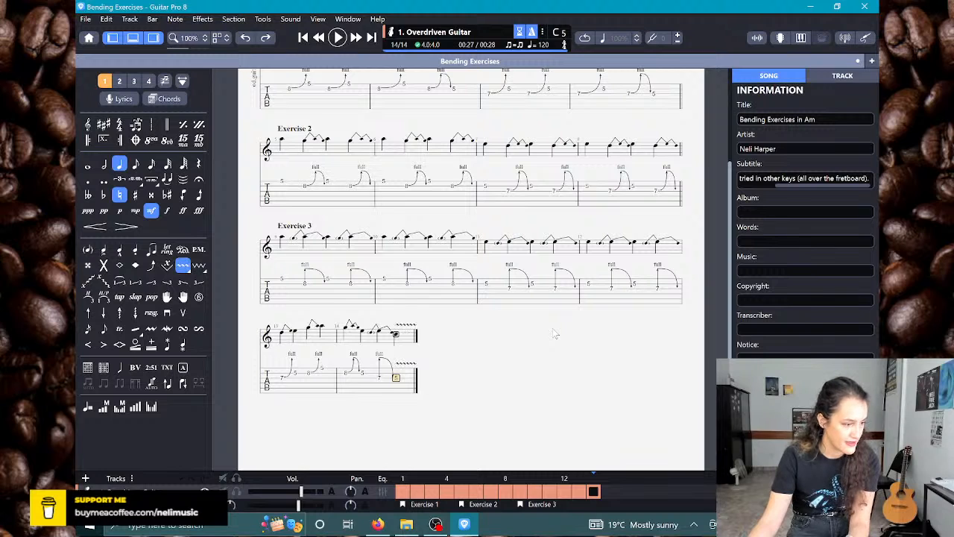
Step: Duplicate the contents of bars 13 and 14 into bars 15 and 16
drag(286, 385, 416, 387)
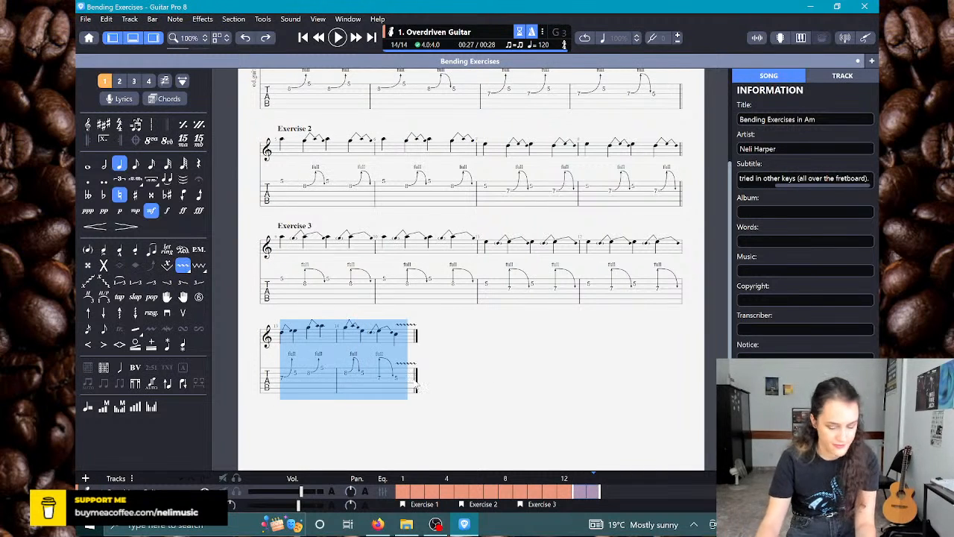
key(Right)
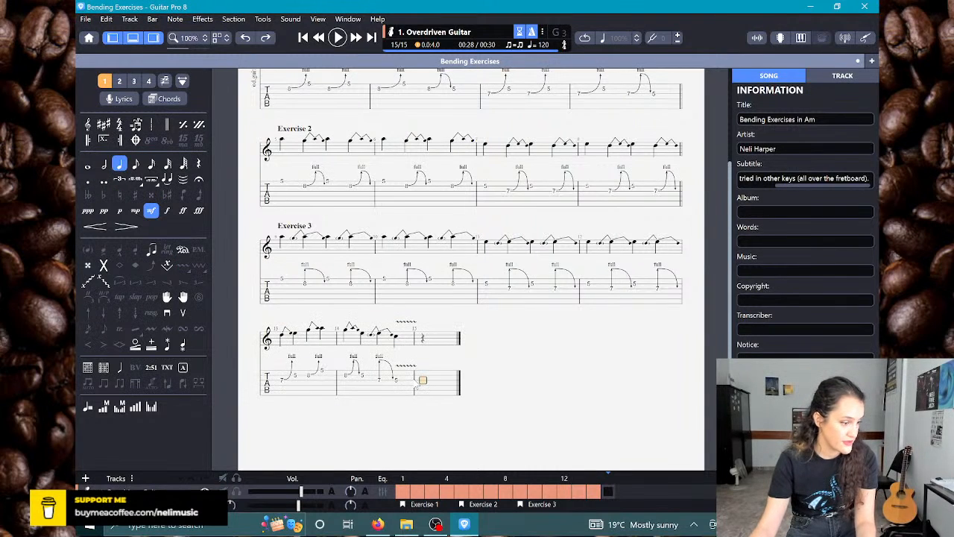
drag(282, 386, 392, 384)
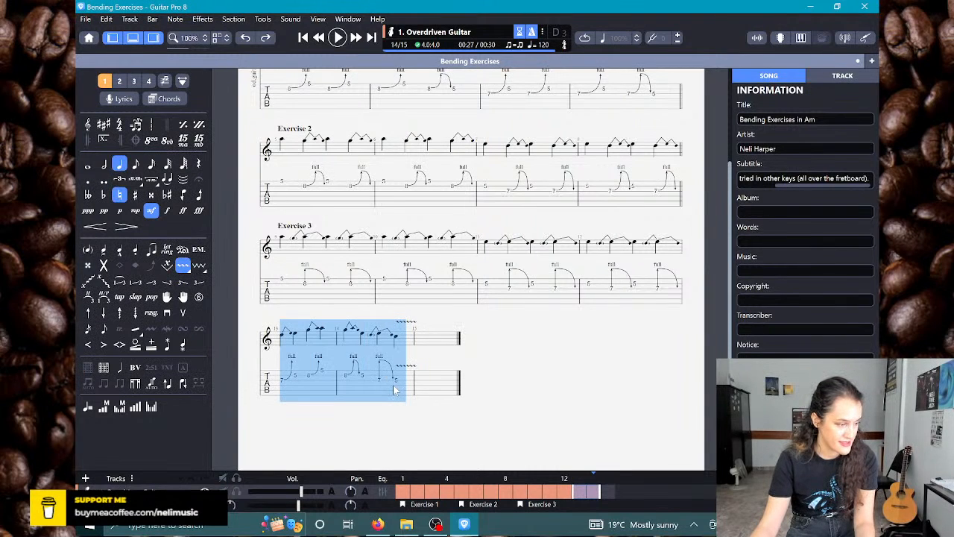
click(429, 388)
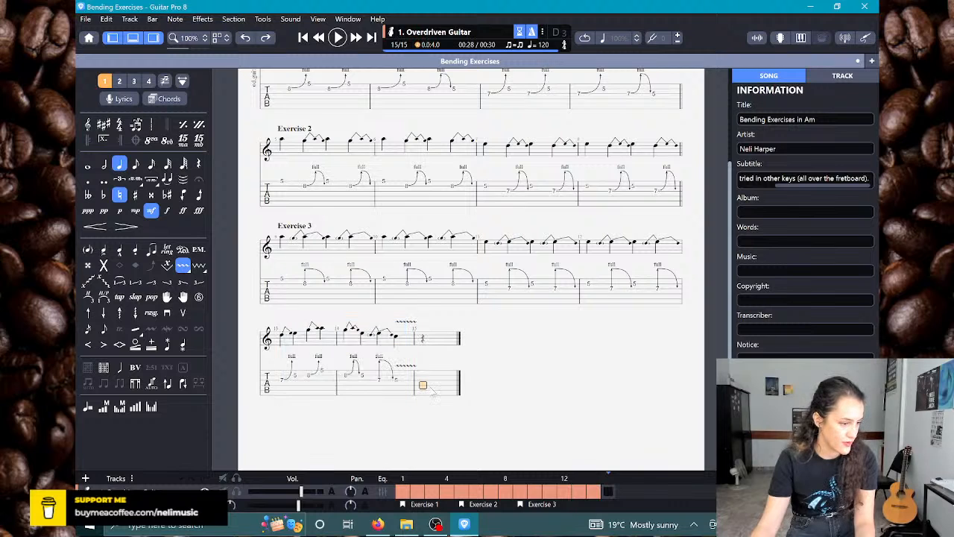
key(ctrl+v)
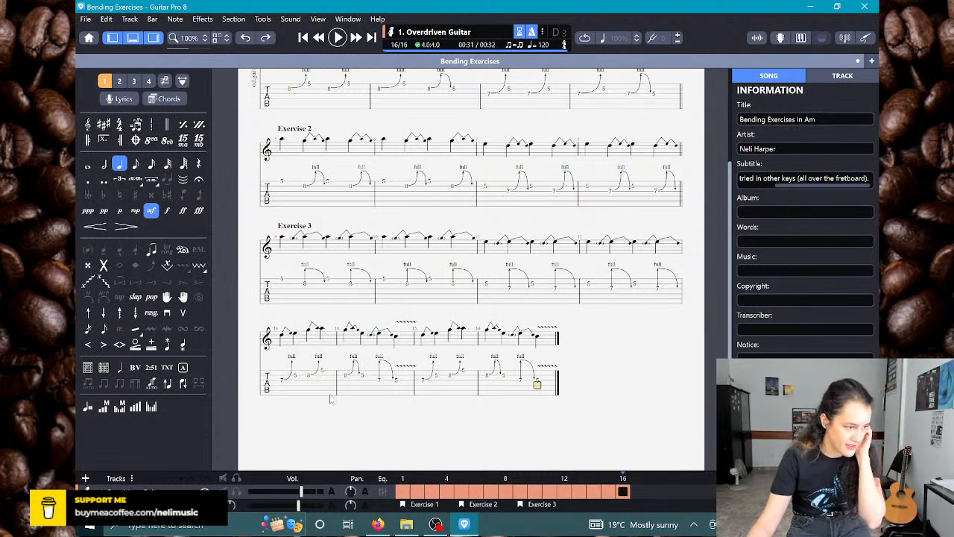
Step: Add a section named "Exercise 4" at the start of bar 13
click(287, 383)
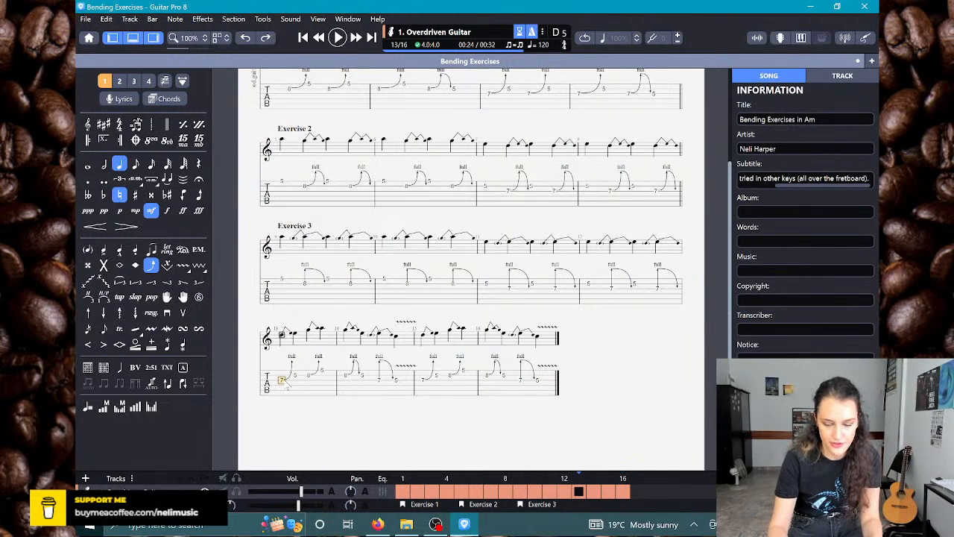
key(shift+Insert)
text(Exerc)
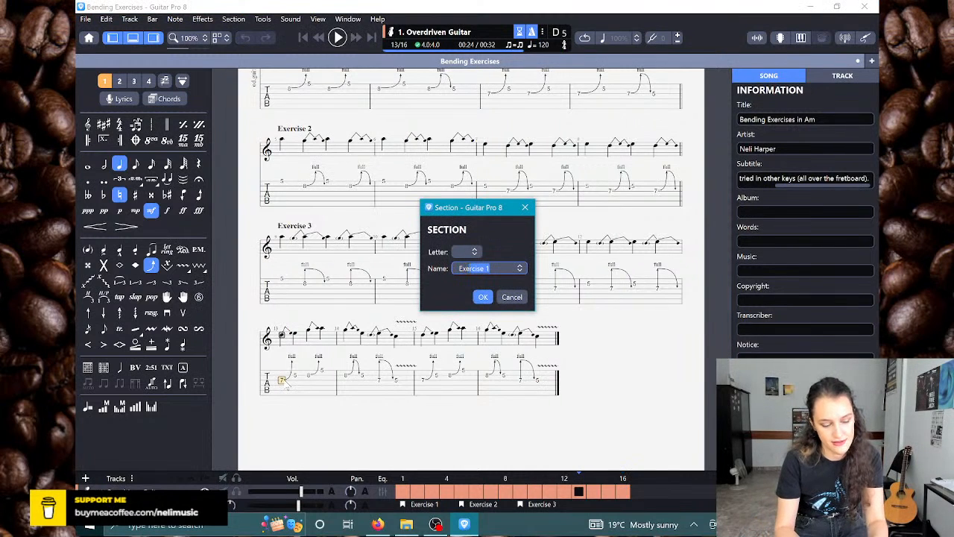
text(ise 4)
key(Return)
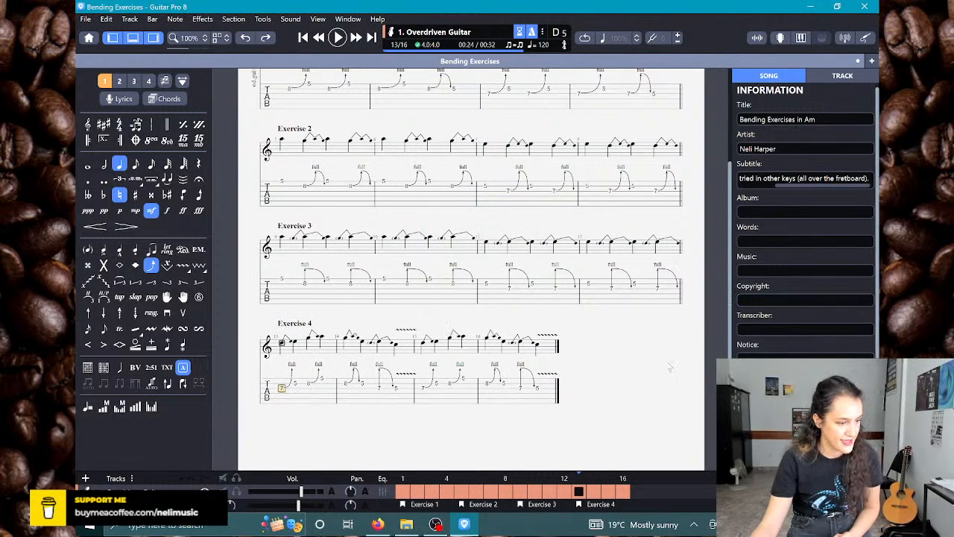
Step: Fill a new bar 17 with quarter notes: fret 7 on string 3, fret 5 on string 2, then frets 7 and 5 on string 3
click(548, 389)
key(Right)
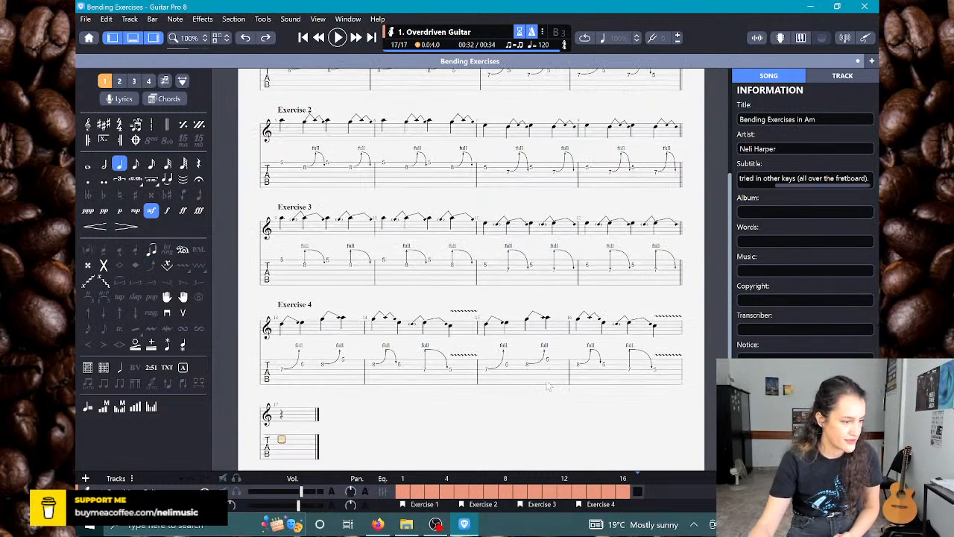
scroll(540, 387, down, 1)
scroll(540, 387, down, 1)
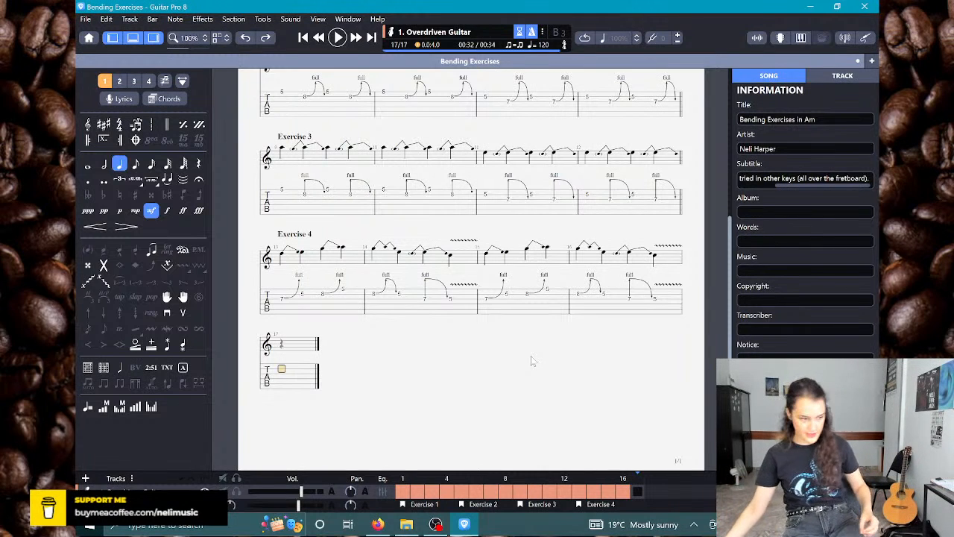
key(Down)
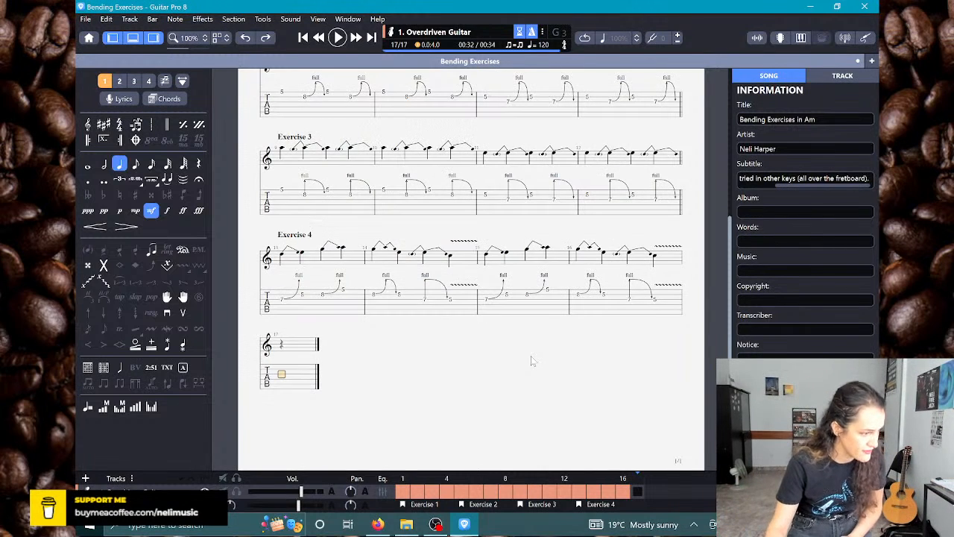
key(7)
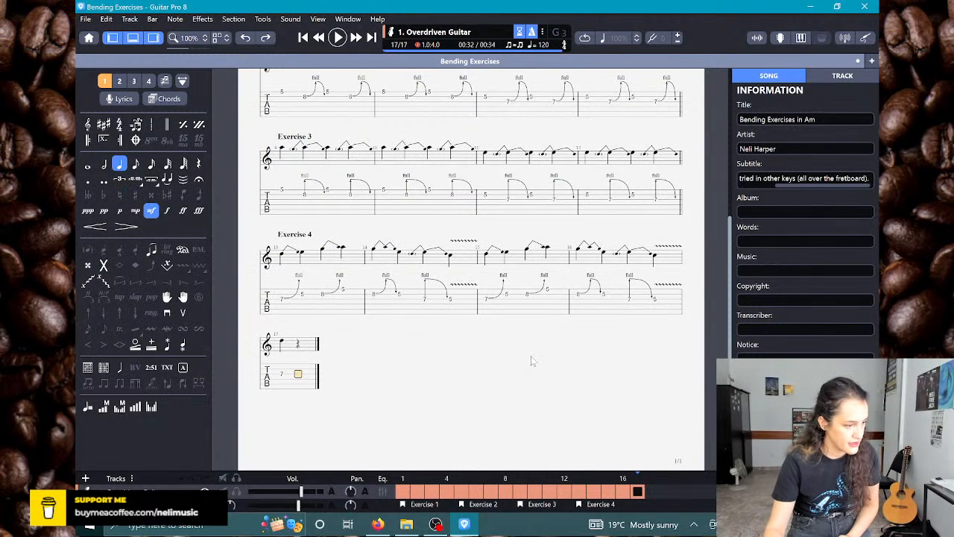
key(Right)
text(5)
key(Right)
text(7)
key(Right)
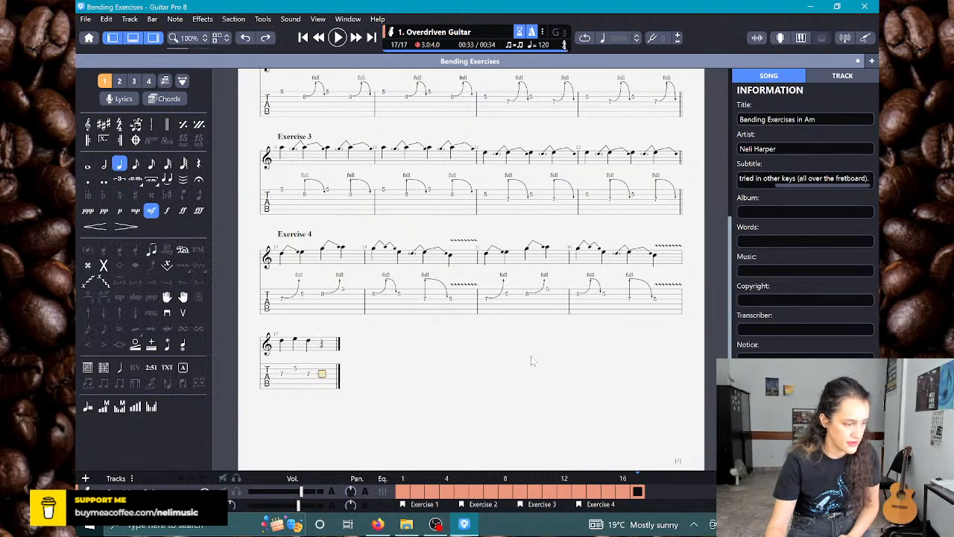
text(5)
key(Right)
Step: Fill bar 18 with quarter notes: fret 8 on string 2, fret 5 on string 1, then frets 8 and 5 on string 2
key(Up)
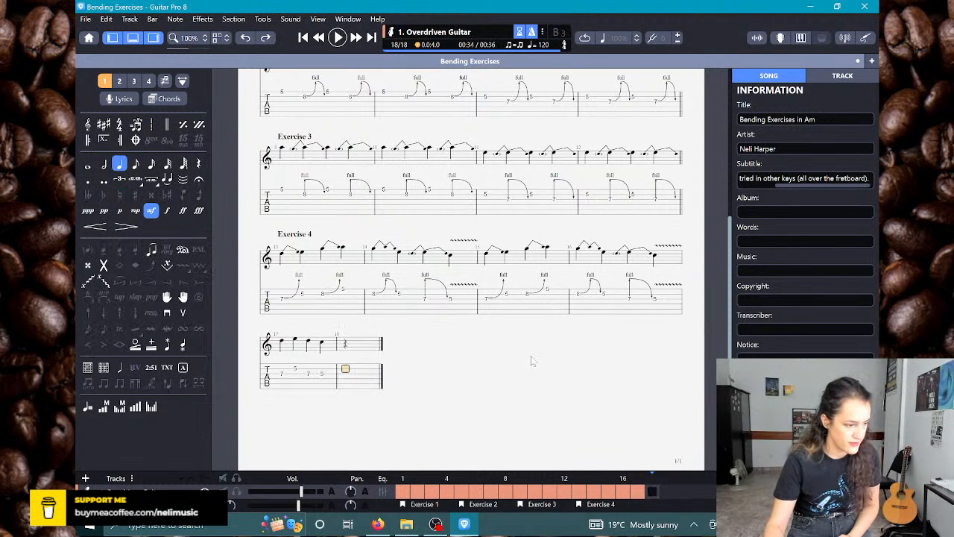
text(8)
key(Right)
key(Up)
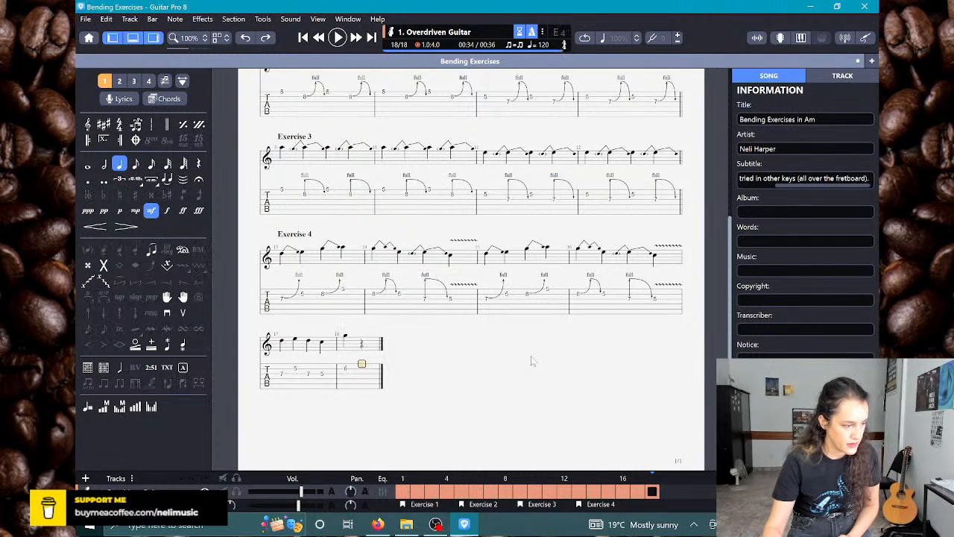
text(5)
key(Right)
key(Down)
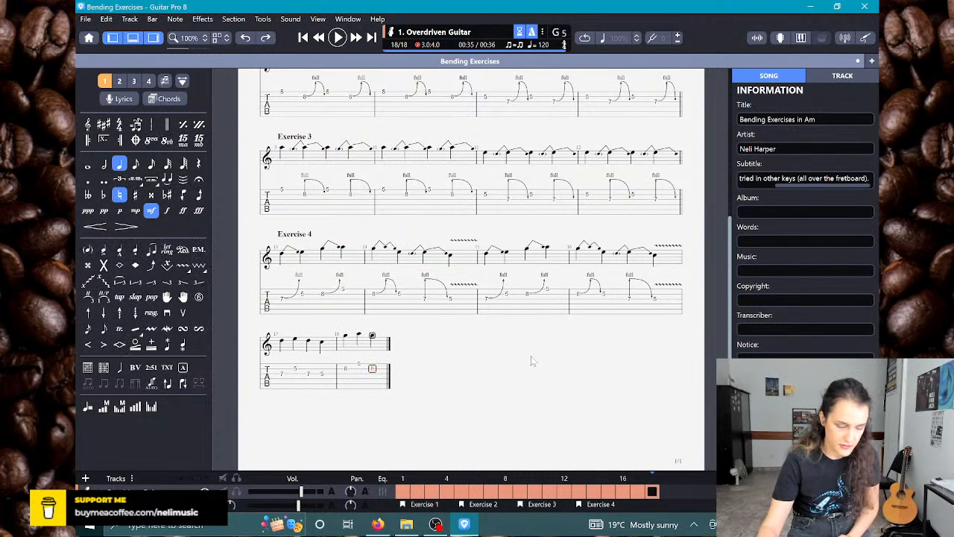
text(8)
key(Right)
text(5)
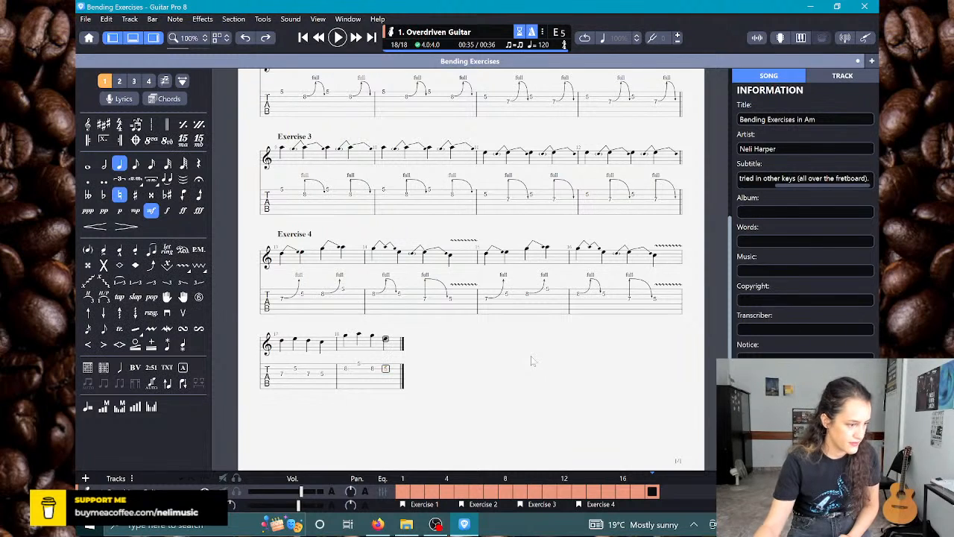
click(282, 373)
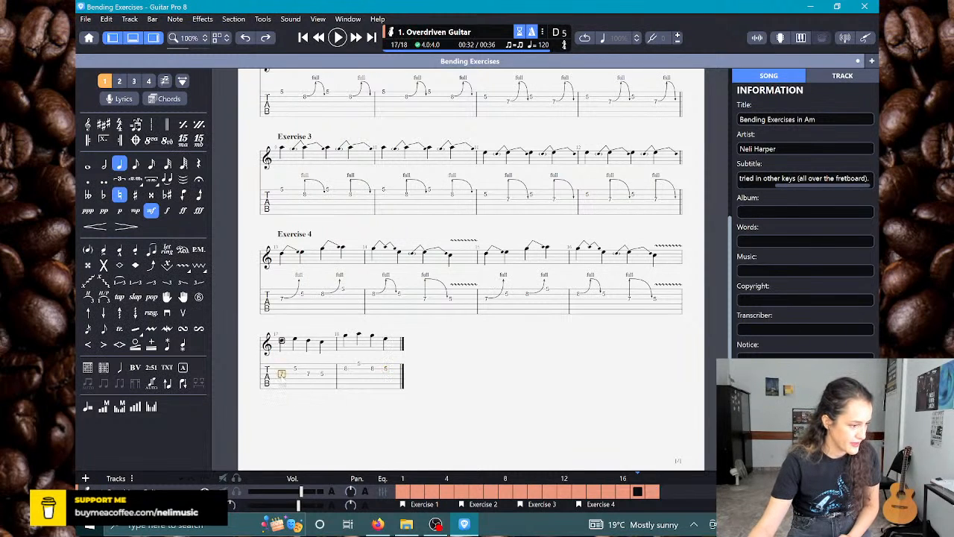
key(b)
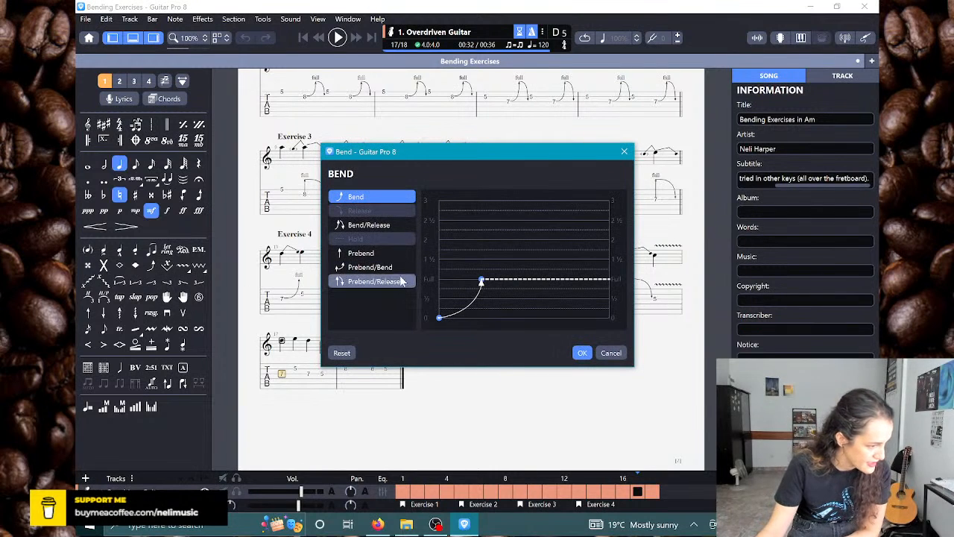
click(381, 227)
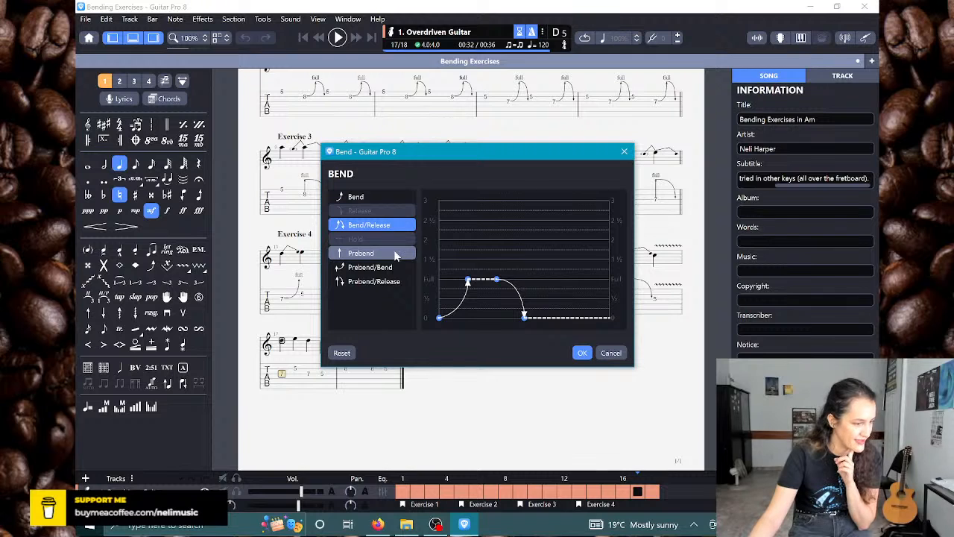
click(624, 151)
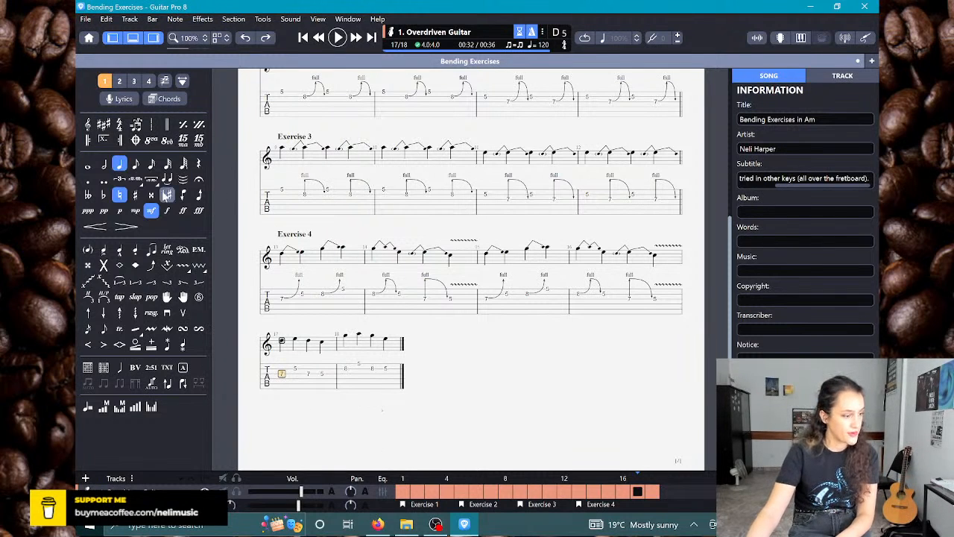
Step: Split the opening fret 7 quarter note on string 3 in bar 17 into two tied eighth notes
click(140, 169)
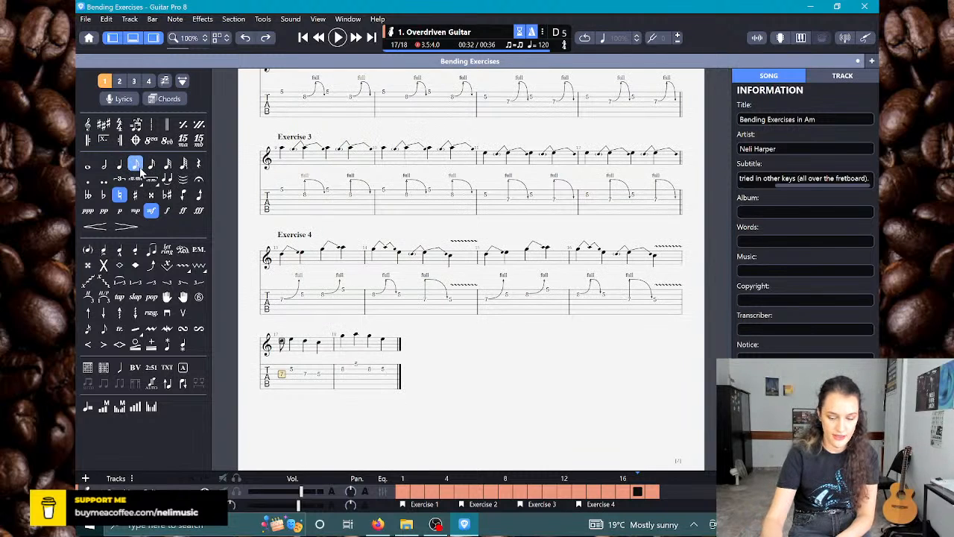
key(r)
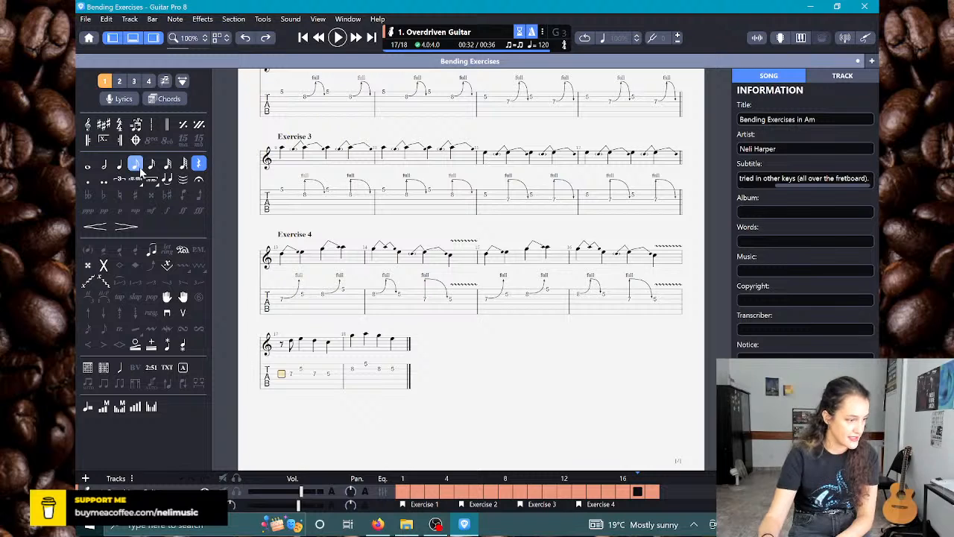
text(7)
key(Right)
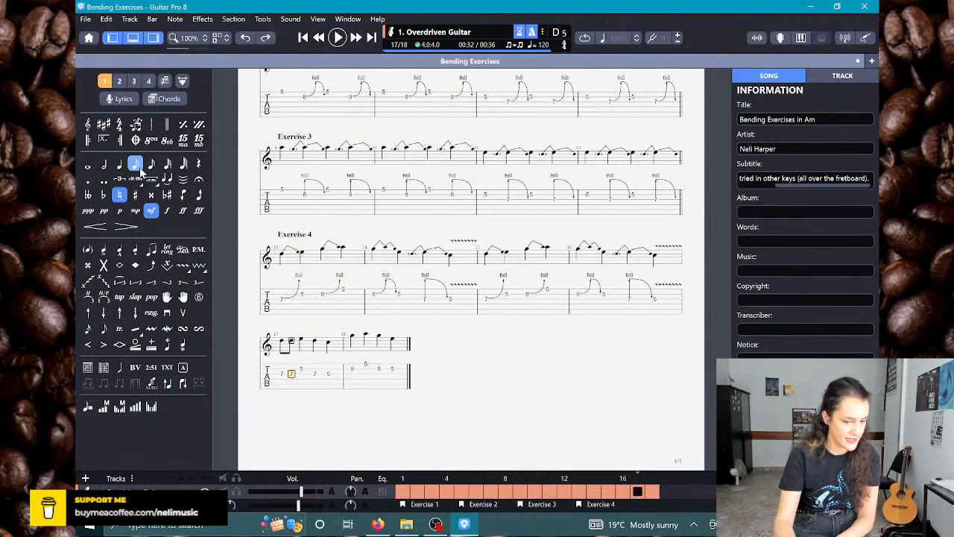
key(r)
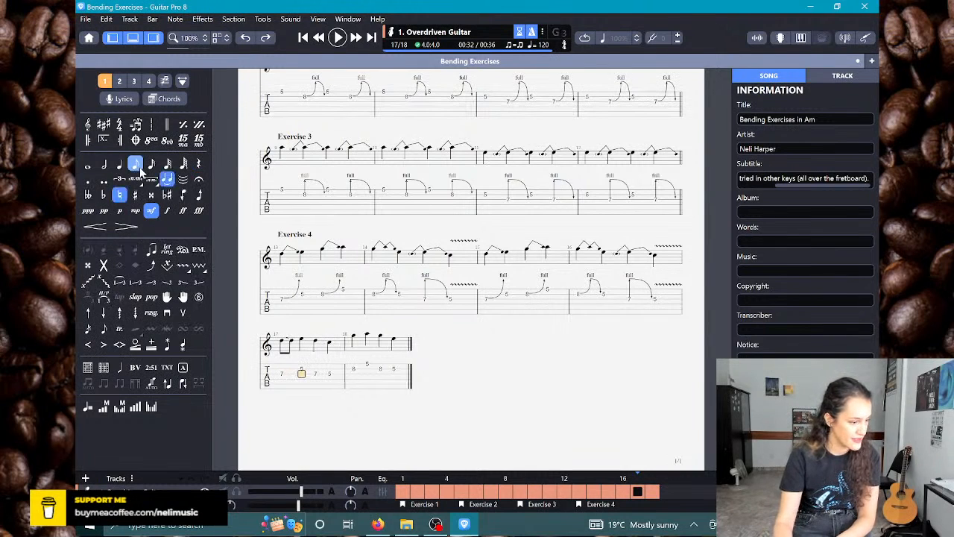
key(Delete)
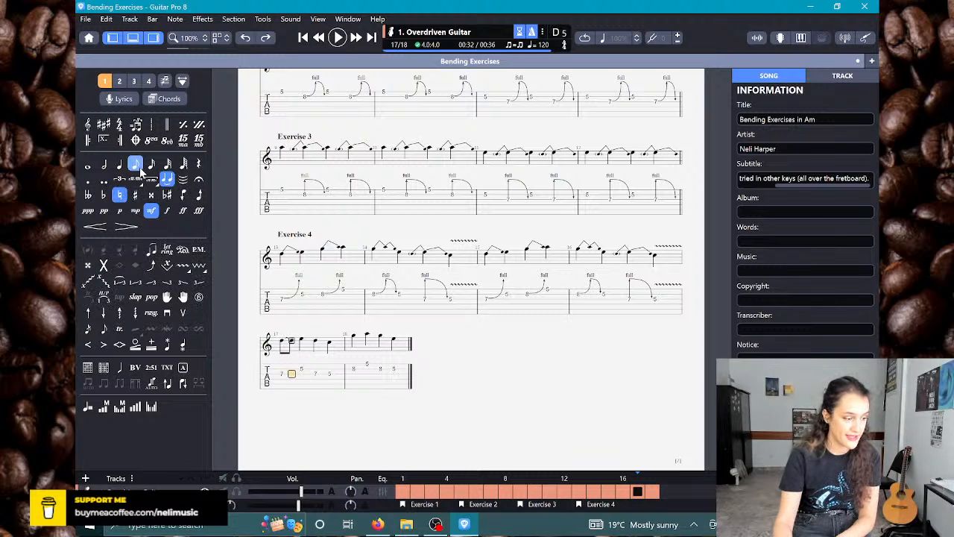
key(Right)
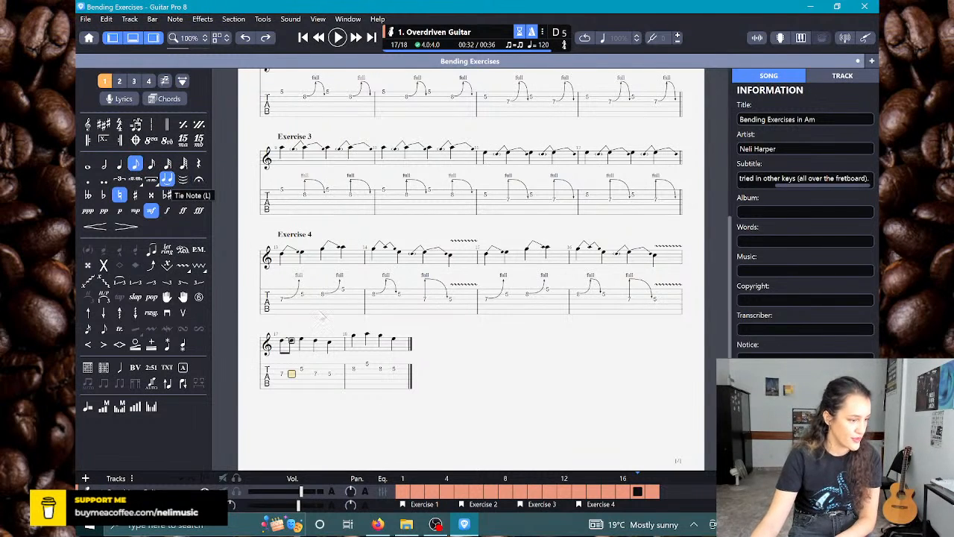
Step: Split the second fret 7 quarter note in bar 17, on beat 3, into two tied eighth notes
key(Right)
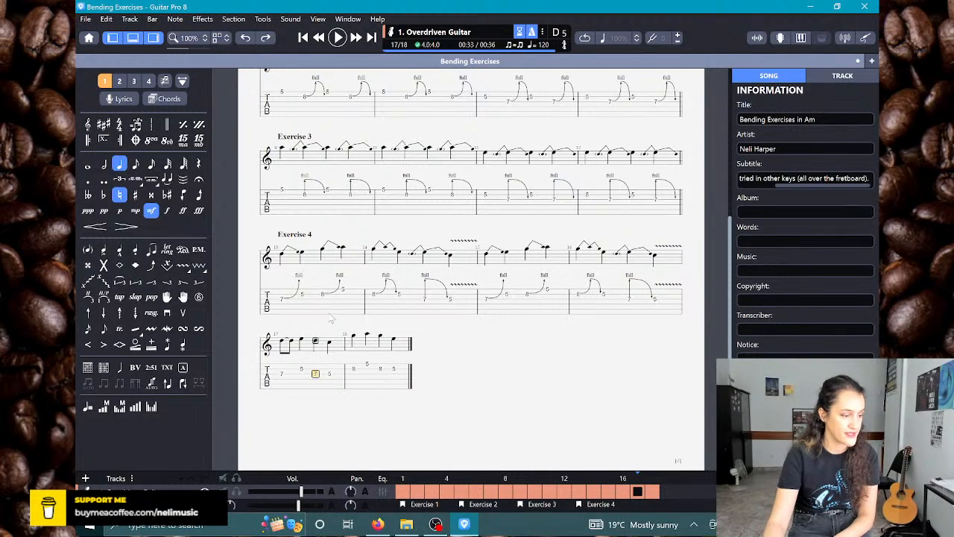
key(minus)
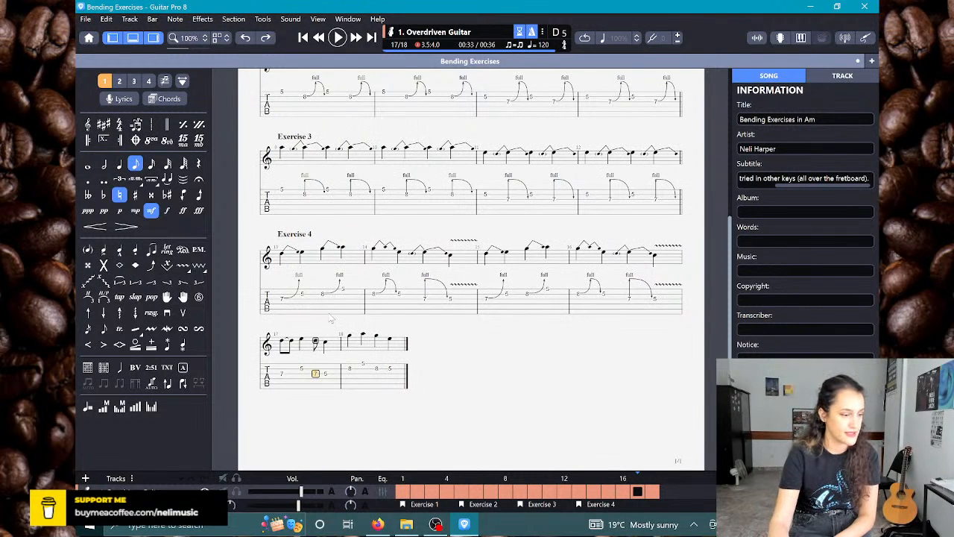
key(r)
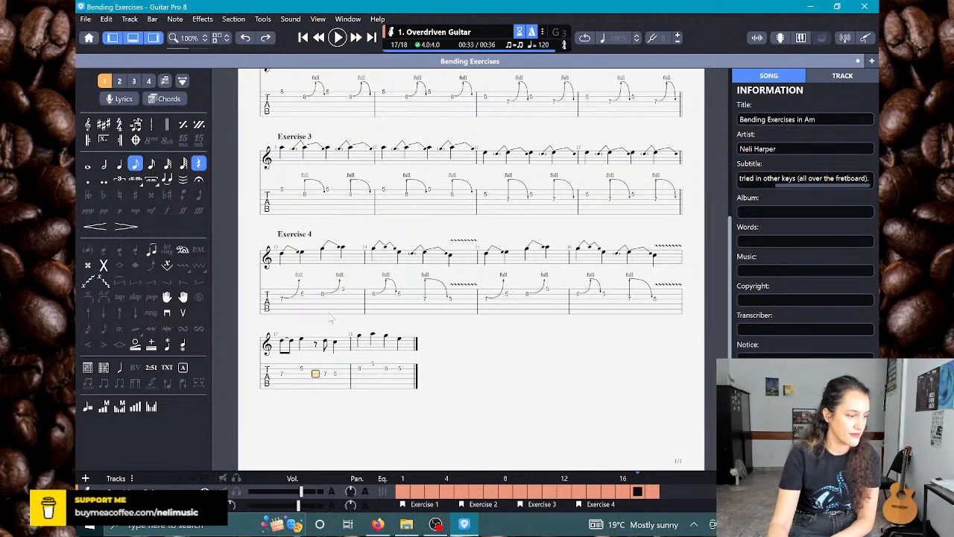
key(7)
key(l)
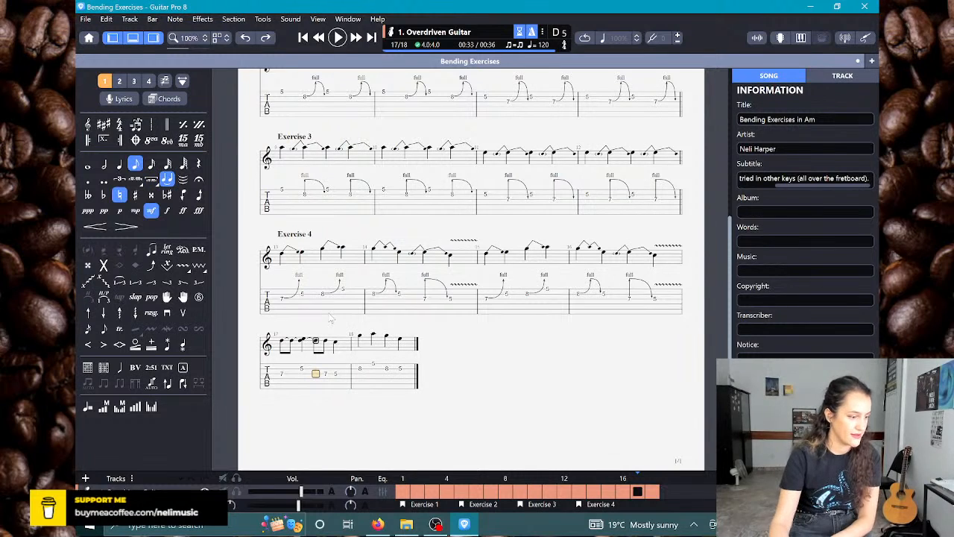
key(Right)
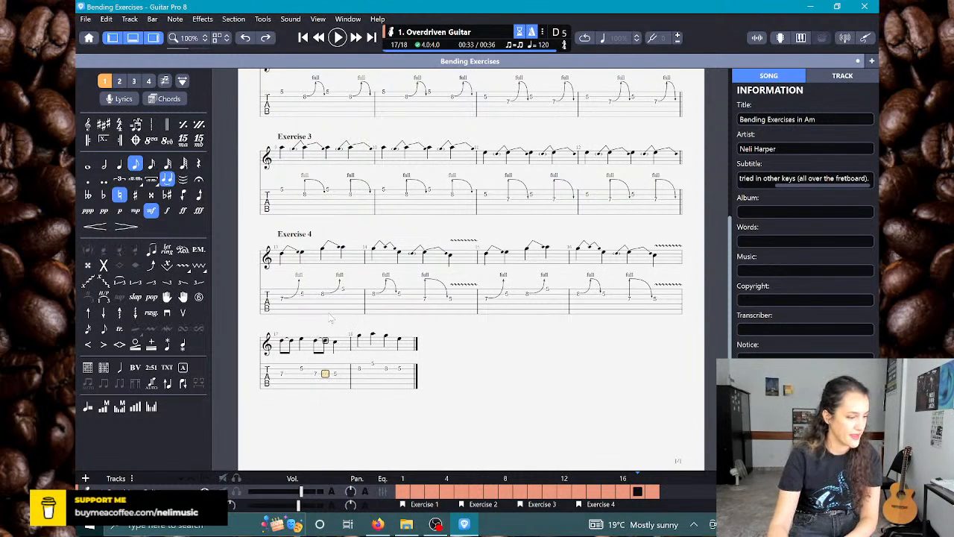
Step: Split the opening fret 8 quarter note on string 2 in bar 18 into two tied eighth notes
key(Right)
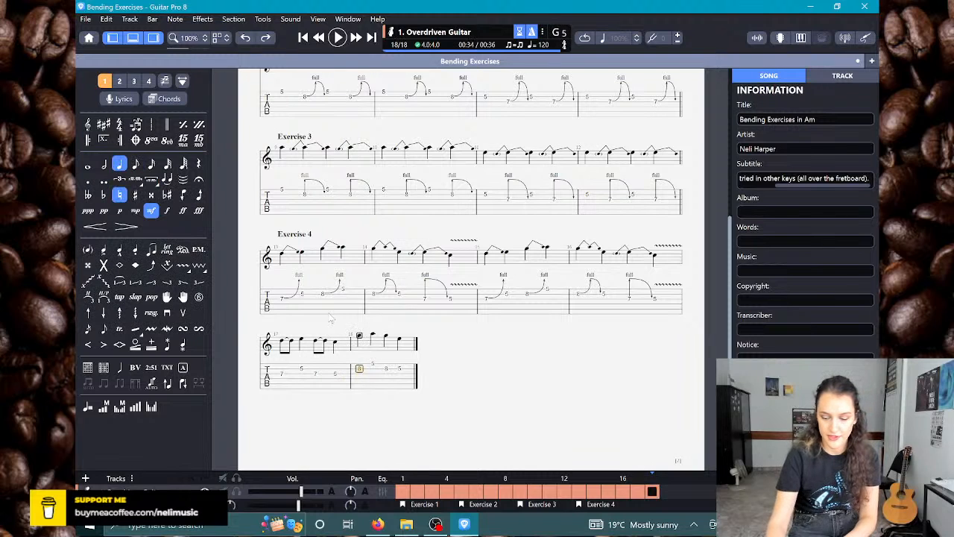
key(minus)
key(Insert)
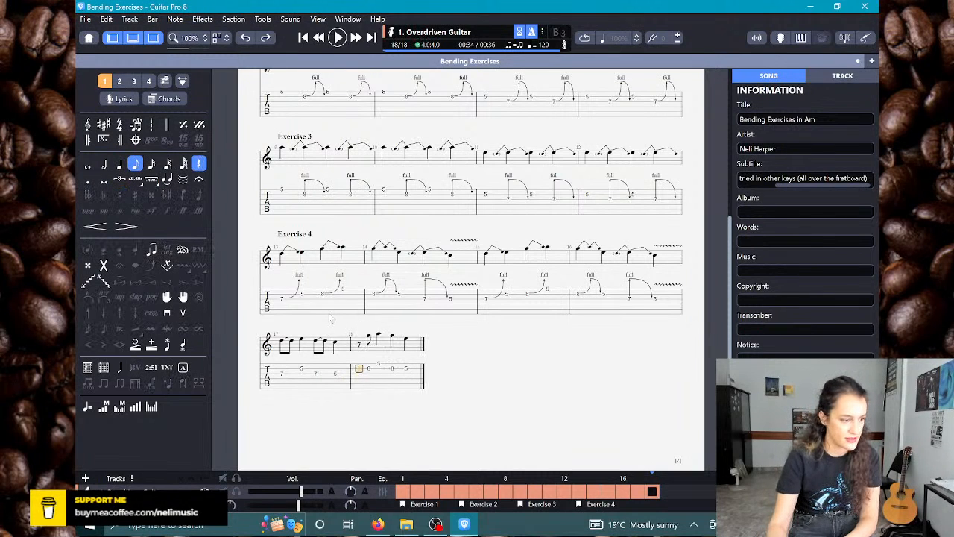
text(3)
key(Right)
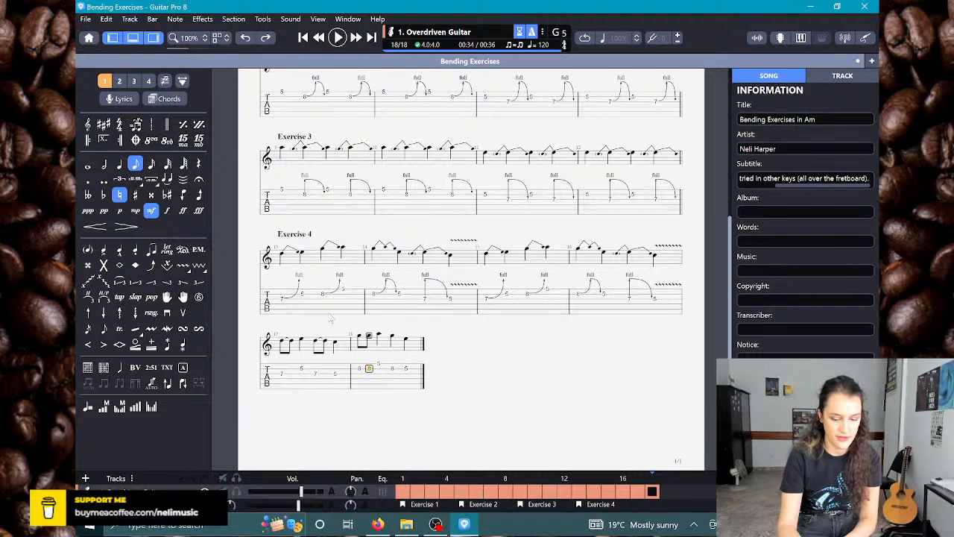
key(Right)
key(Right)
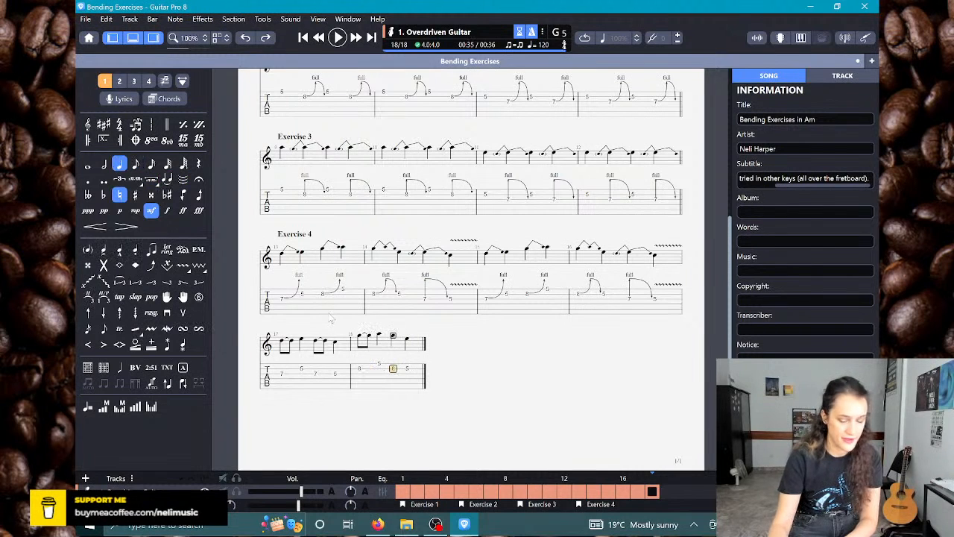
Step: Split the second fret 8 quarter note in bar 18, on beat 3, into two tied eighth notes
key(minus)
key(Insert)
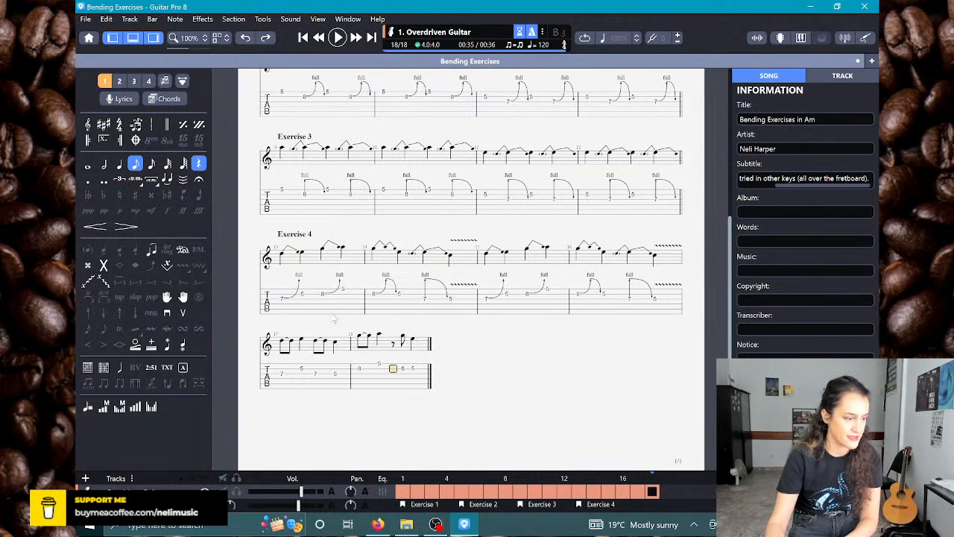
text(8)
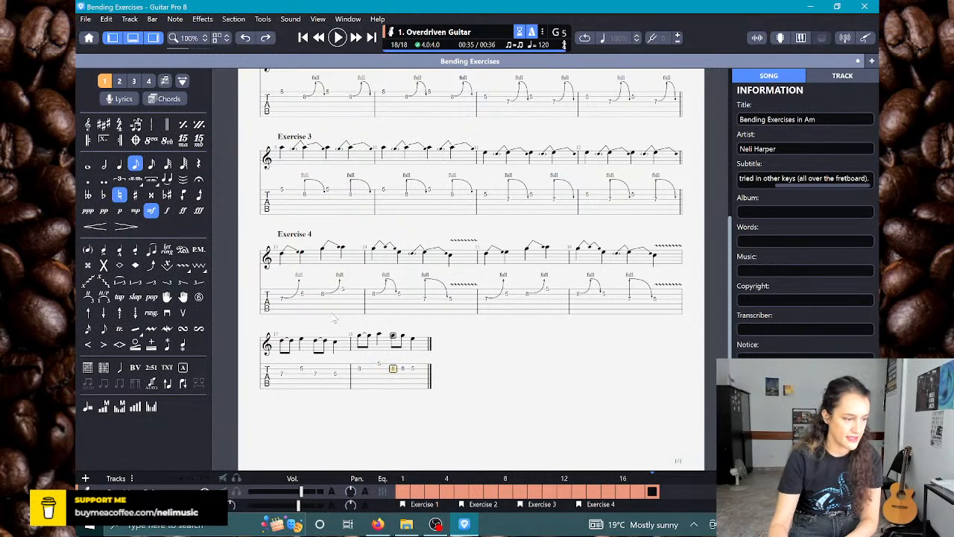
key(Right)
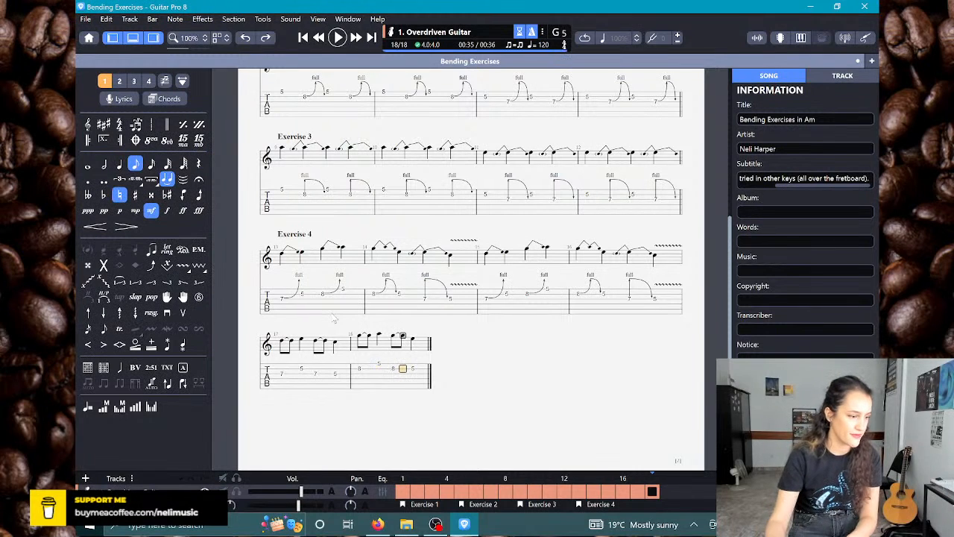
Step: Apply a full Bend/Release to the first fret 7 eighth note on string 3 in bar 17
key(Left)
key(Left)
key(Left)
key(Left)
key(Left)
key(Left)
key(Left)
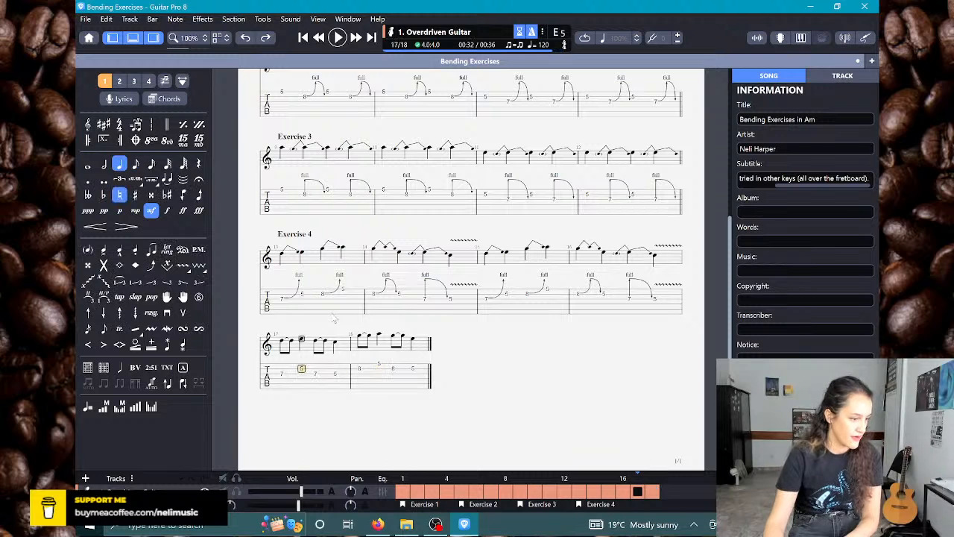
key(Down)
text(7)
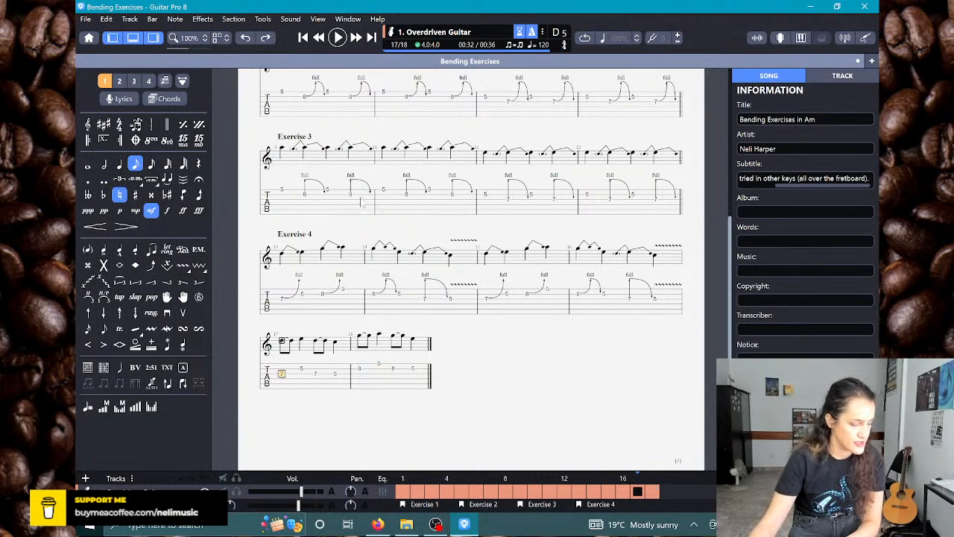
text(b)
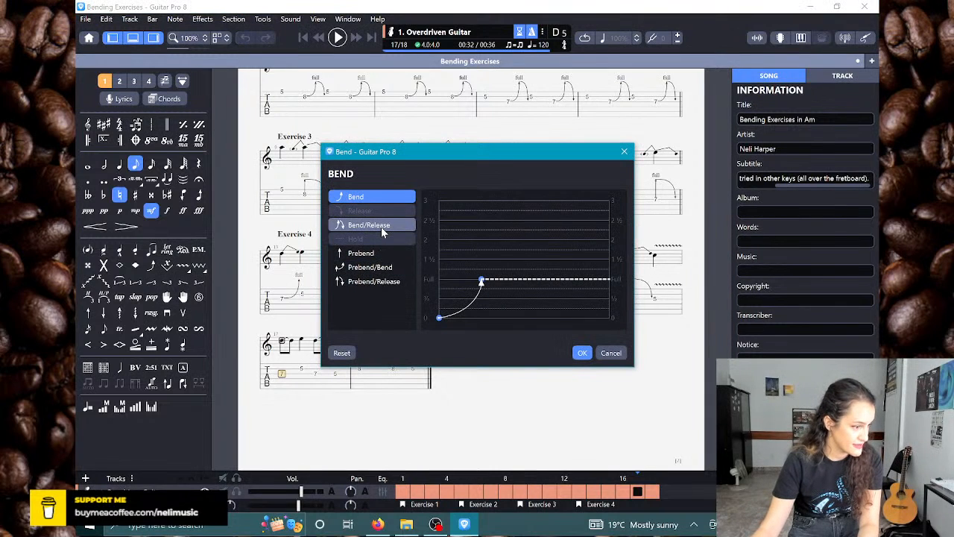
click(381, 227)
click(582, 352)
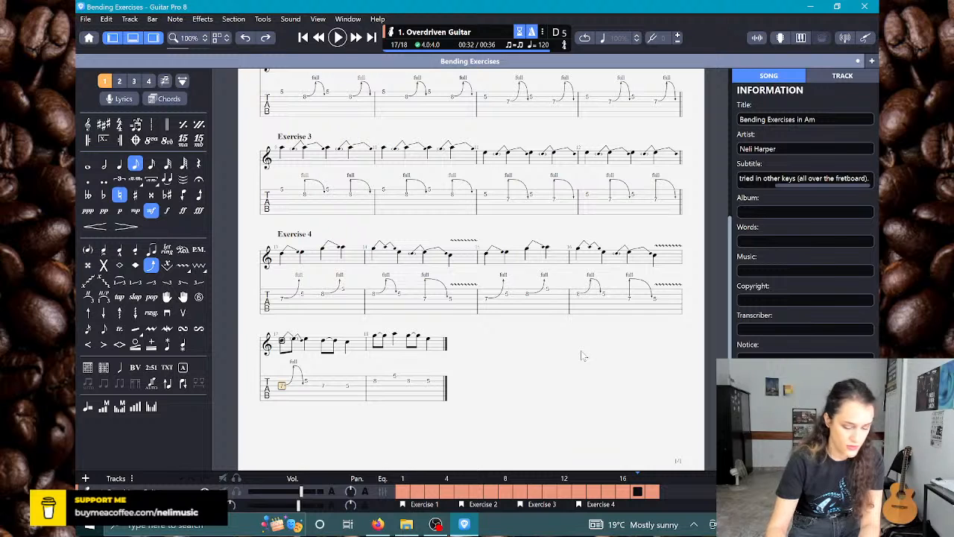
Step: Apply a full Bend/Release to the tied second eighth note of bar 17 and play the bar back
key(Right)
key(b)
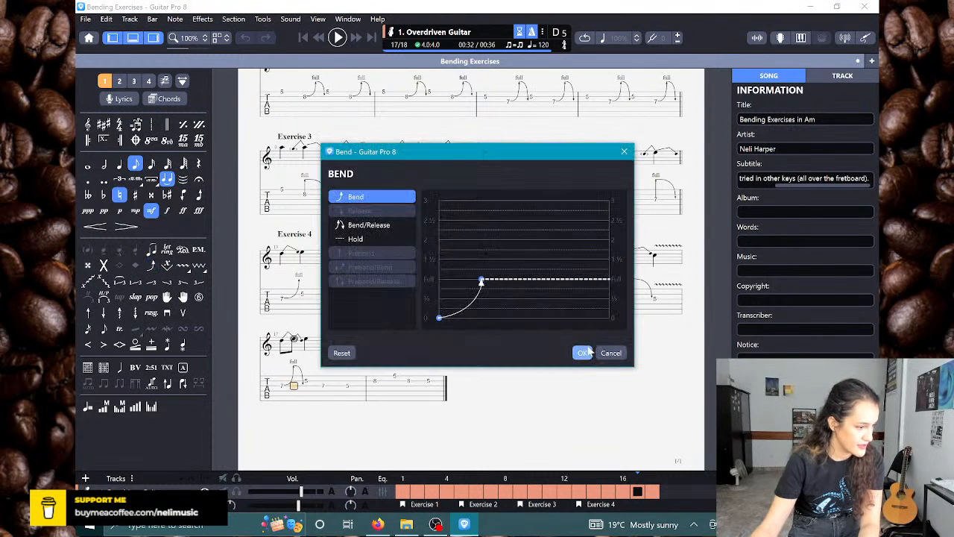
click(370, 225)
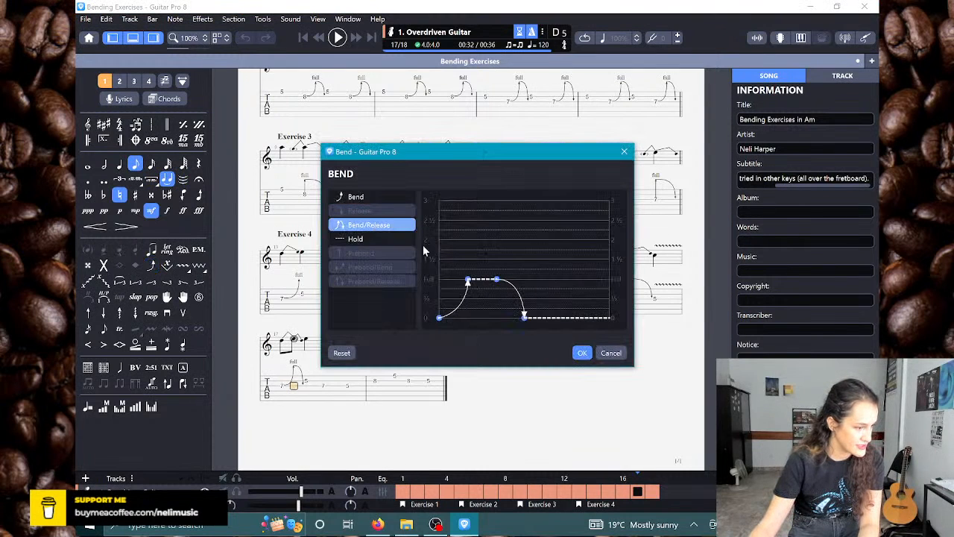
click(581, 353)
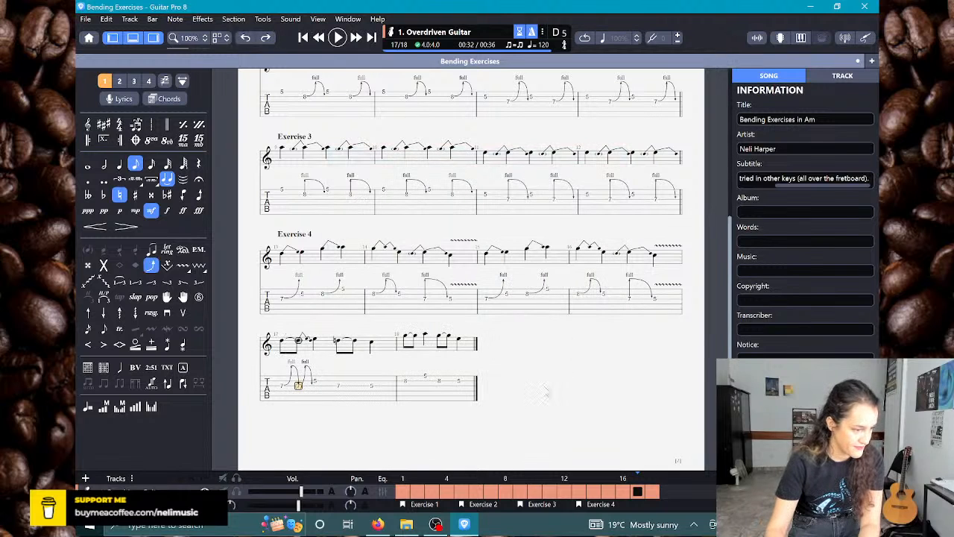
key(space)
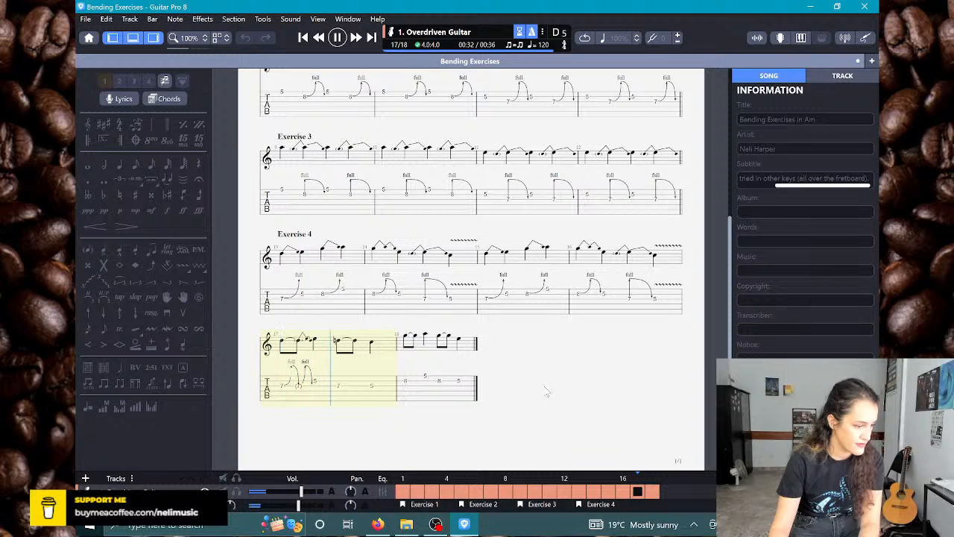
key(space)
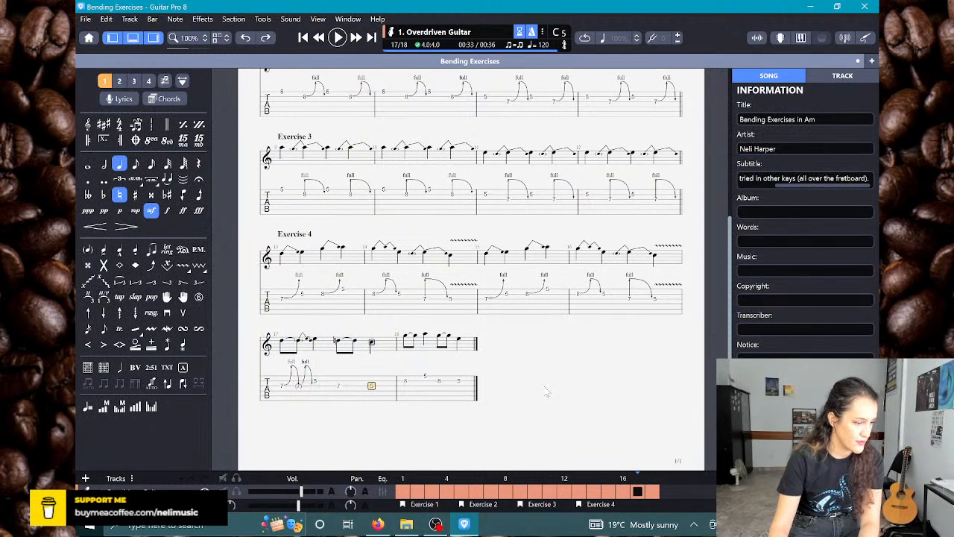
Step: Apply a full Prebend/Release to the fret 7 eighth note on beat 3 of bar 17
click(338, 385)
key(b)
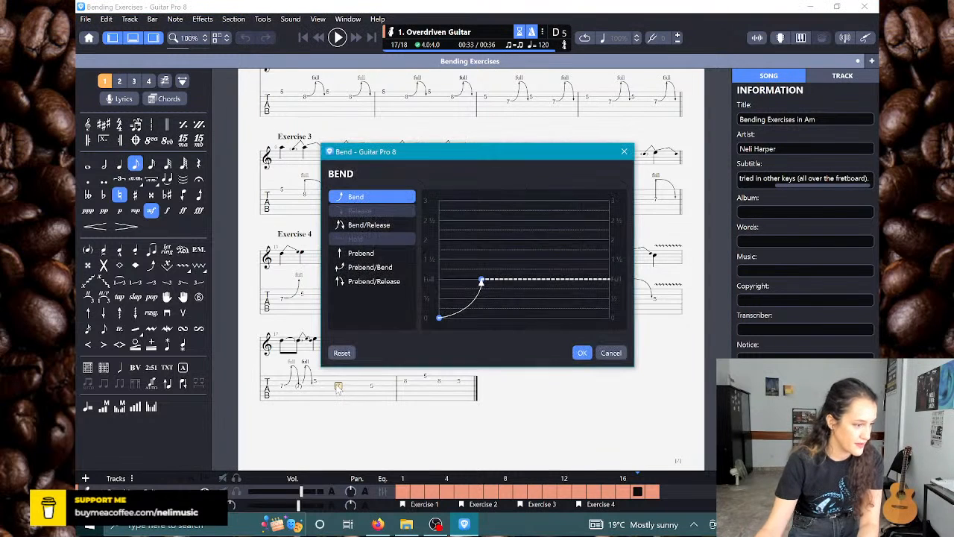
click(366, 224)
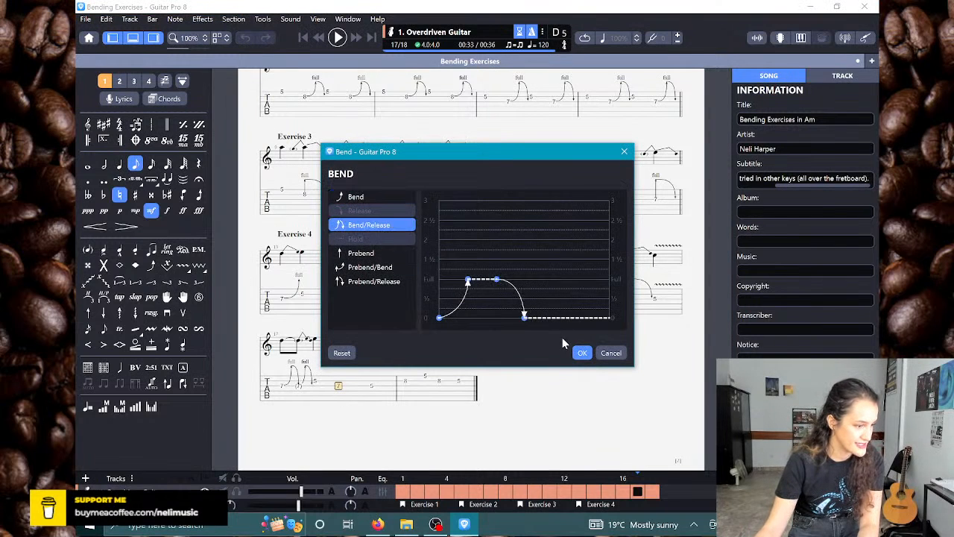
click(581, 353)
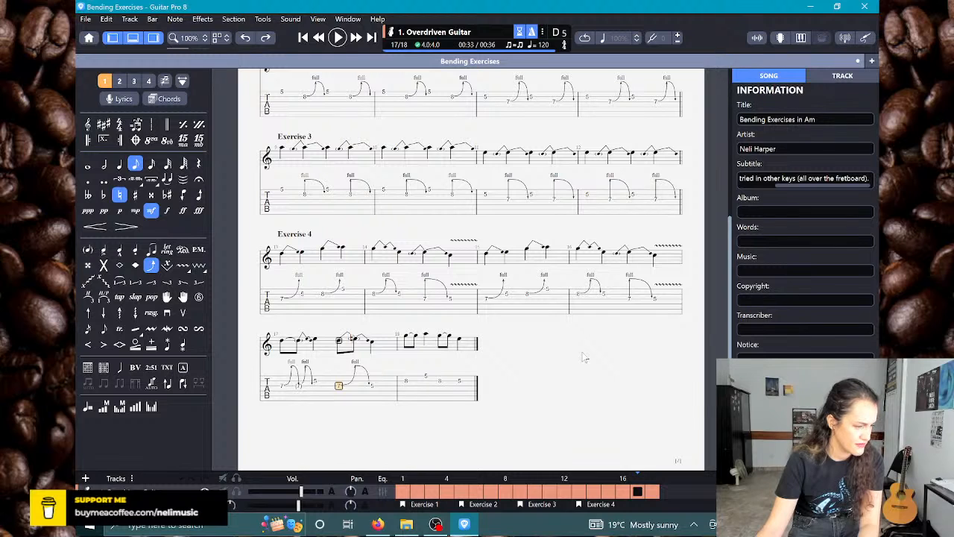
key(b)
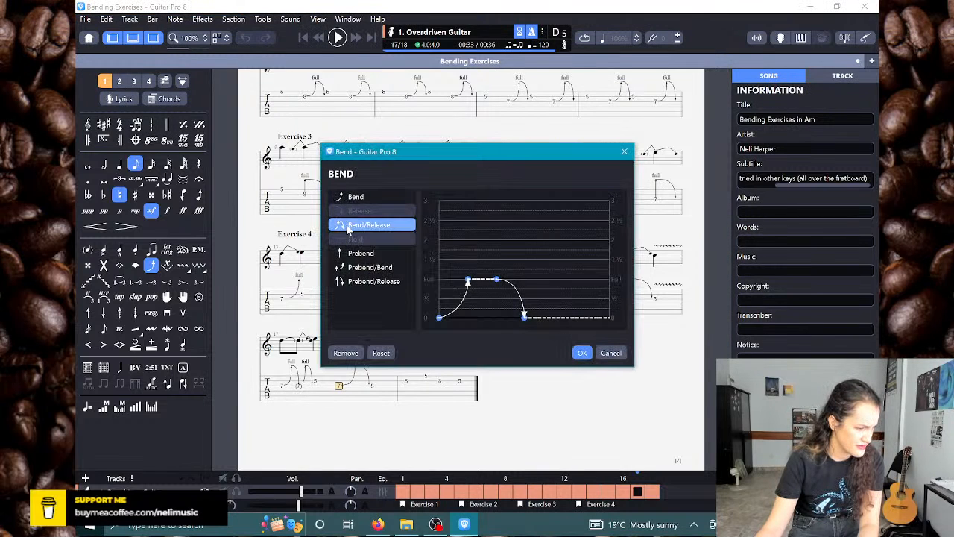
click(371, 256)
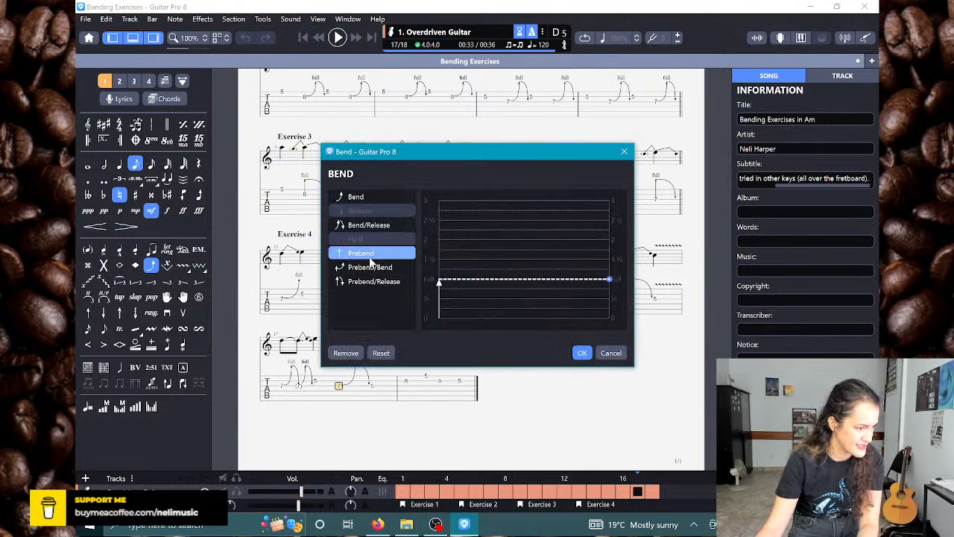
click(365, 281)
click(582, 353)
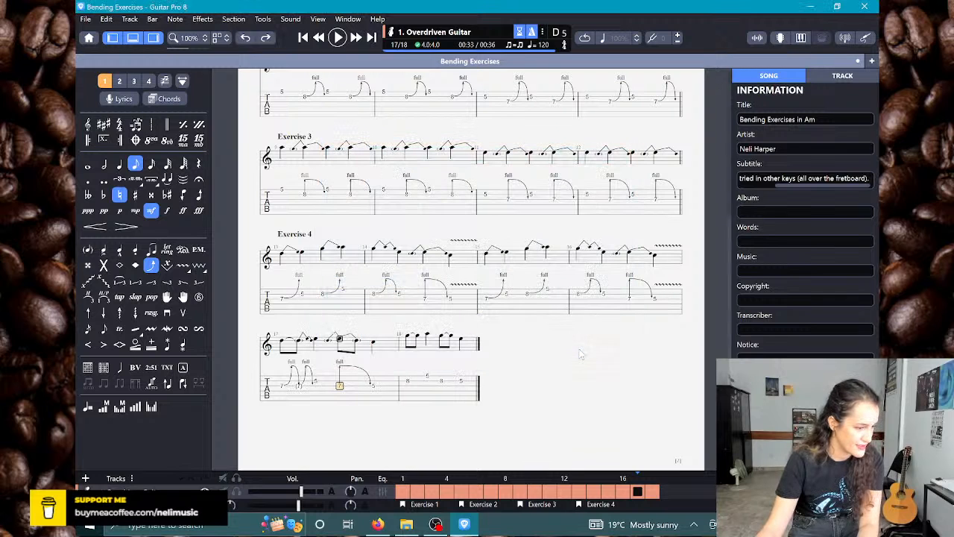
Step: Apply a full Bend/Release to the tied eighth note in beat 3 of bar 17 and play back from the bar's start
key(Right)
key(b)
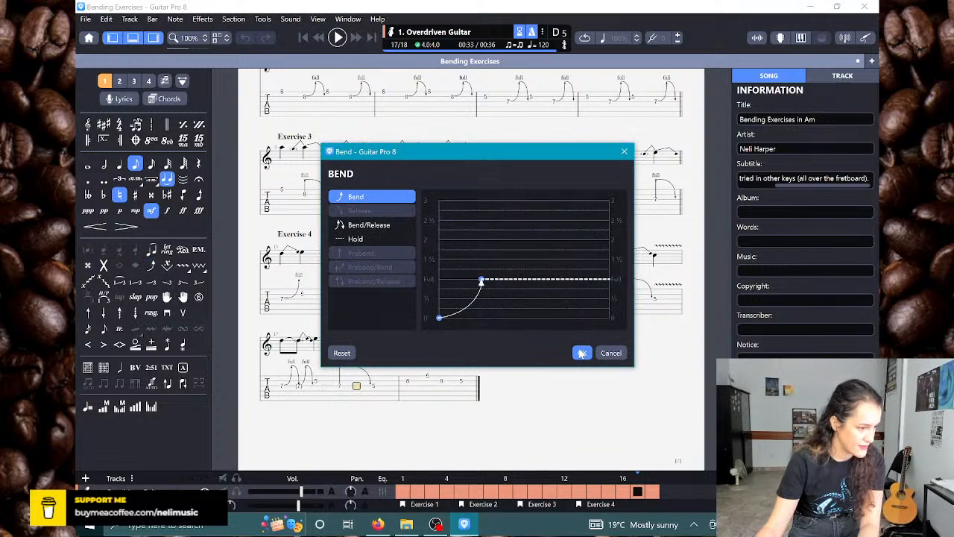
click(387, 226)
click(582, 352)
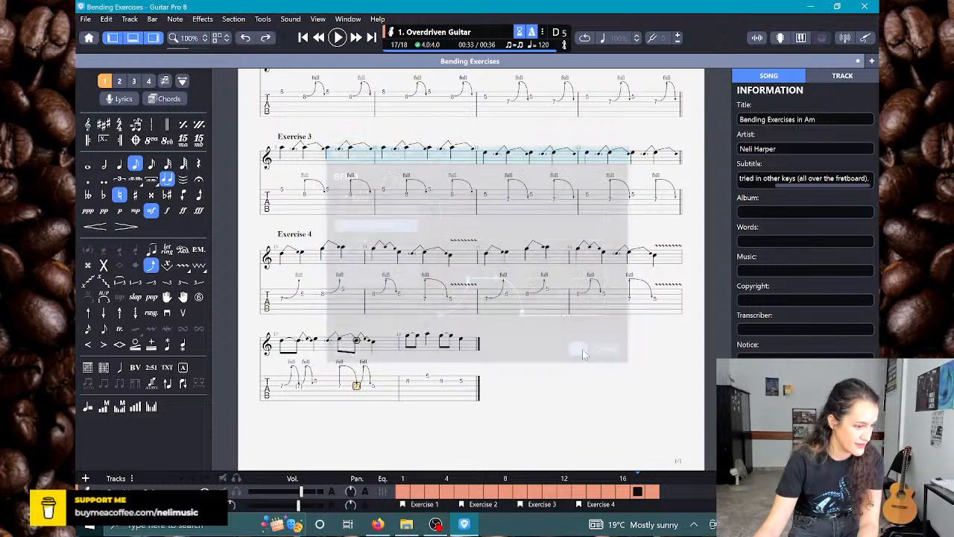
click(283, 386)
key(space)
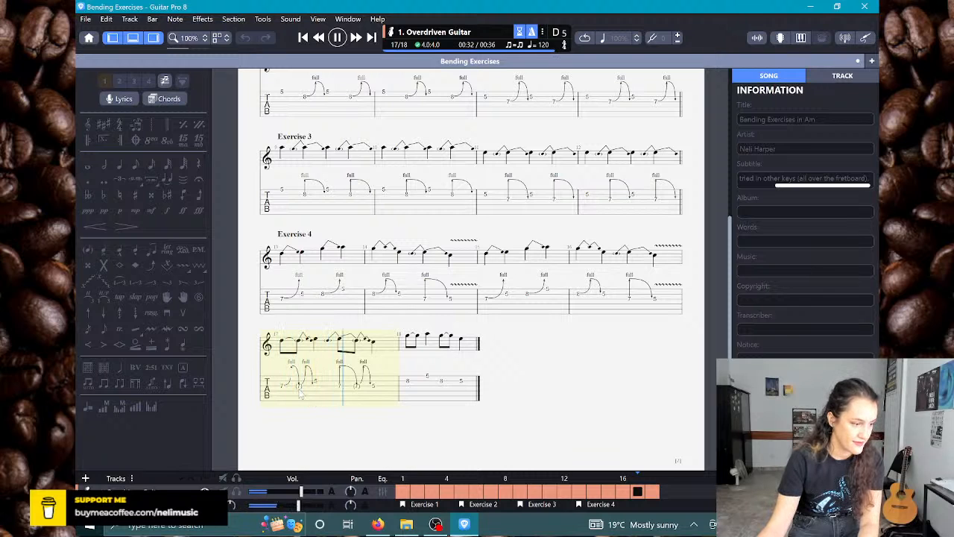
key(space)
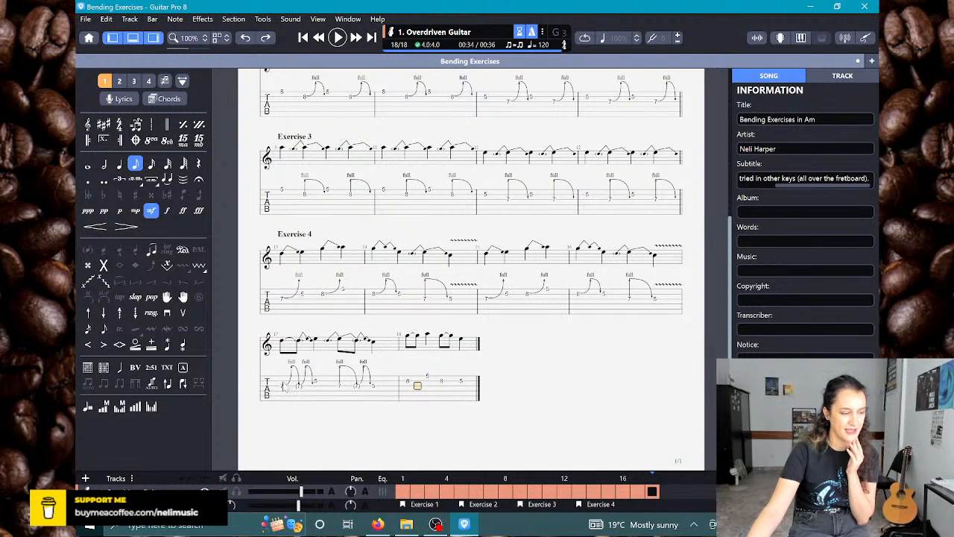
Step: Label the opening tempo marking "Play from 52 to 120"
scroll(286, 386, up, 6)
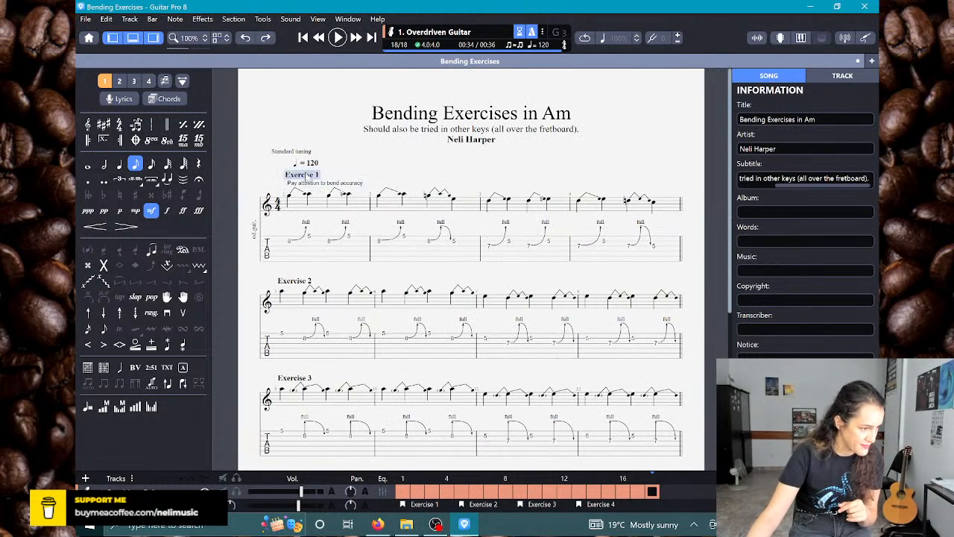
double_click(305, 162)
click(295, 215)
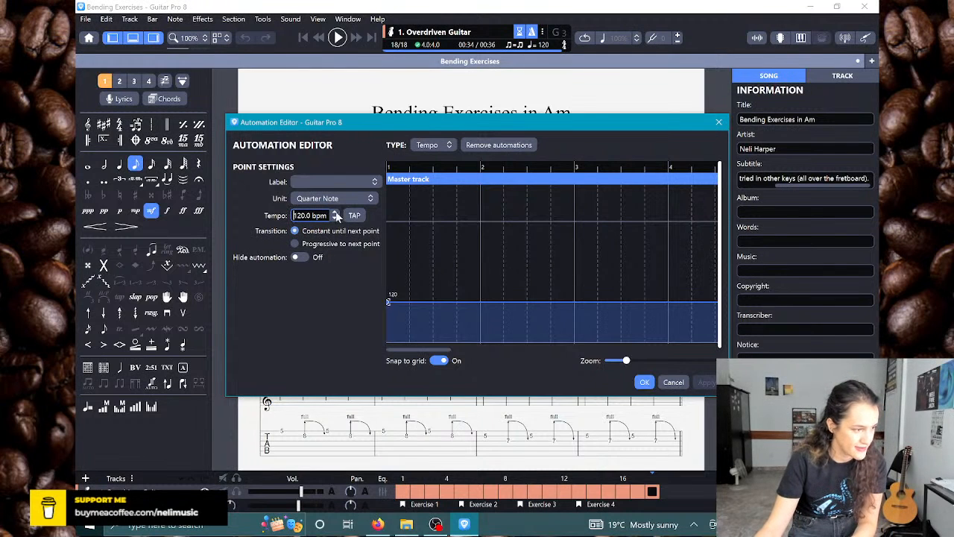
click(299, 181)
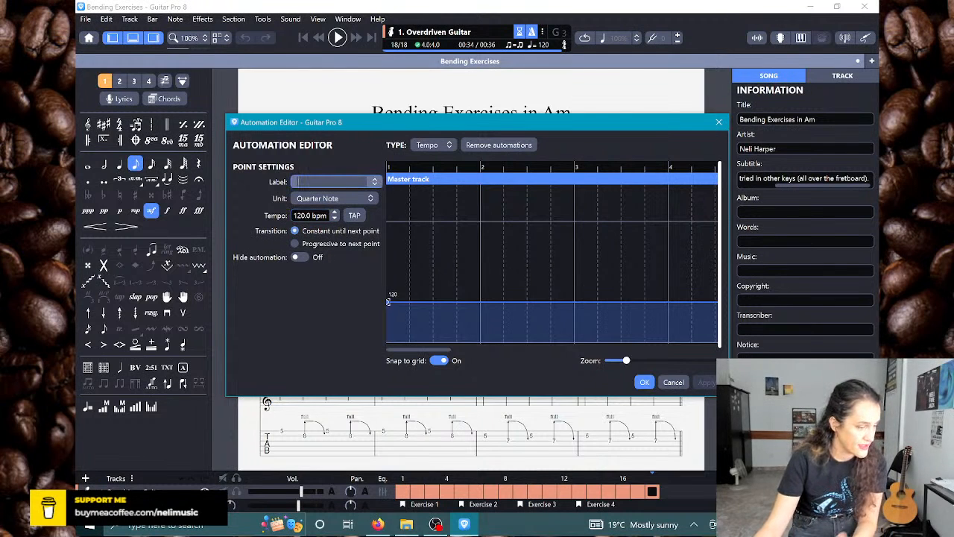
text(Play from 52 to 120)
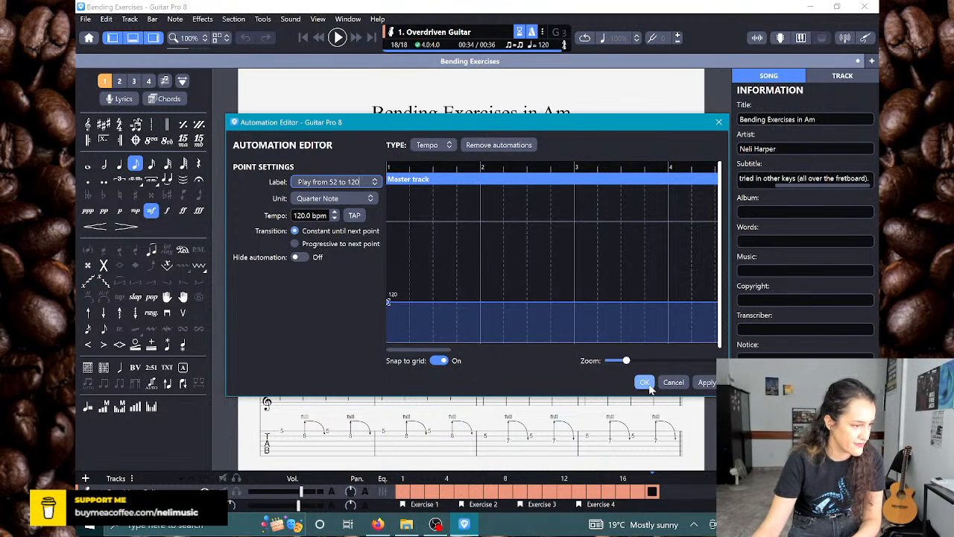
click(644, 382)
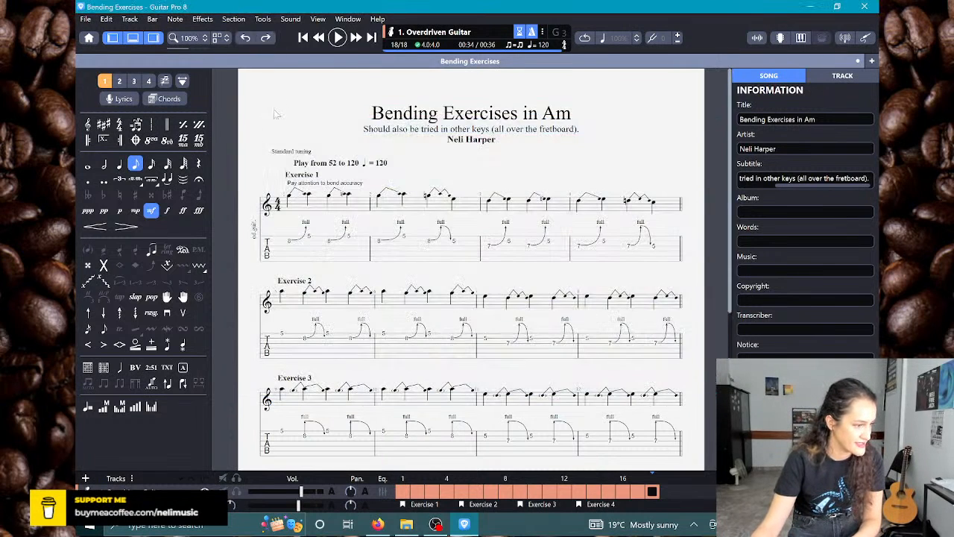
double_click(371, 162)
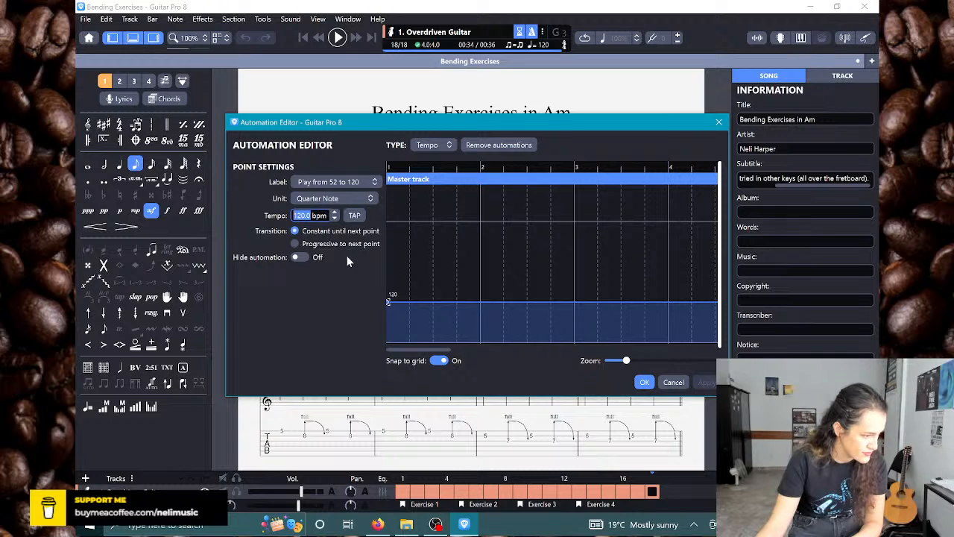
click(643, 382)
Step: Apply a full Bend/Release to each of the two tied fret 8 eighth notes opening bar 18
scroll(410, 313, down, 5)
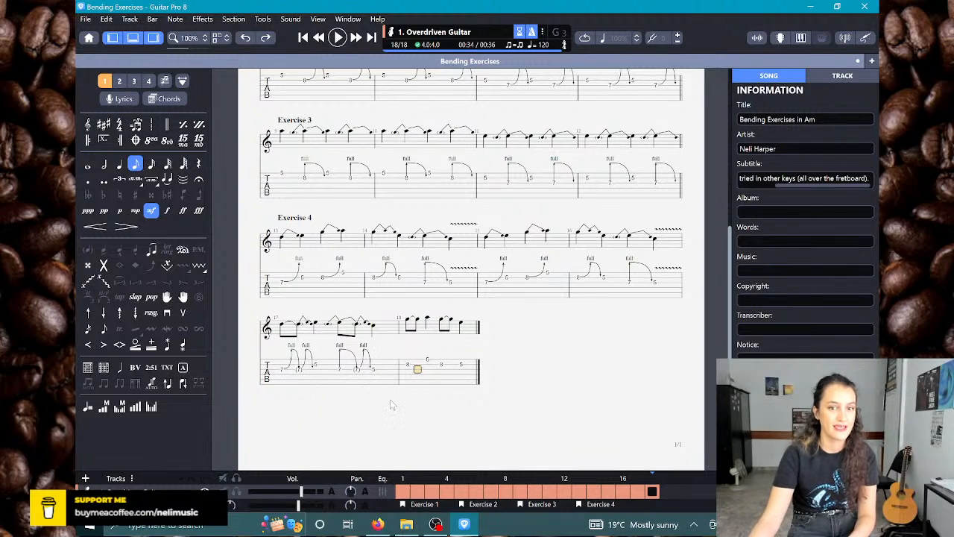
click(407, 363)
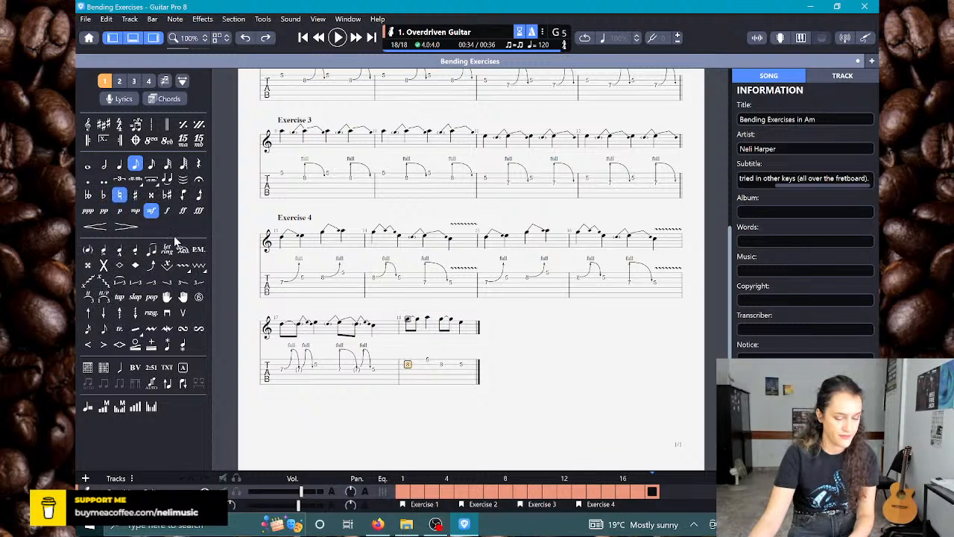
key(b)
click(387, 224)
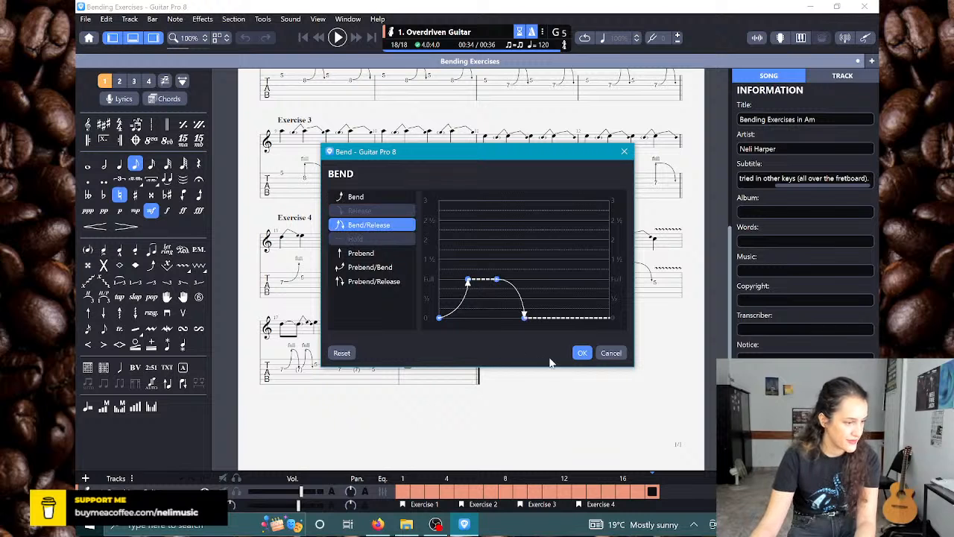
click(581, 352)
key(b)
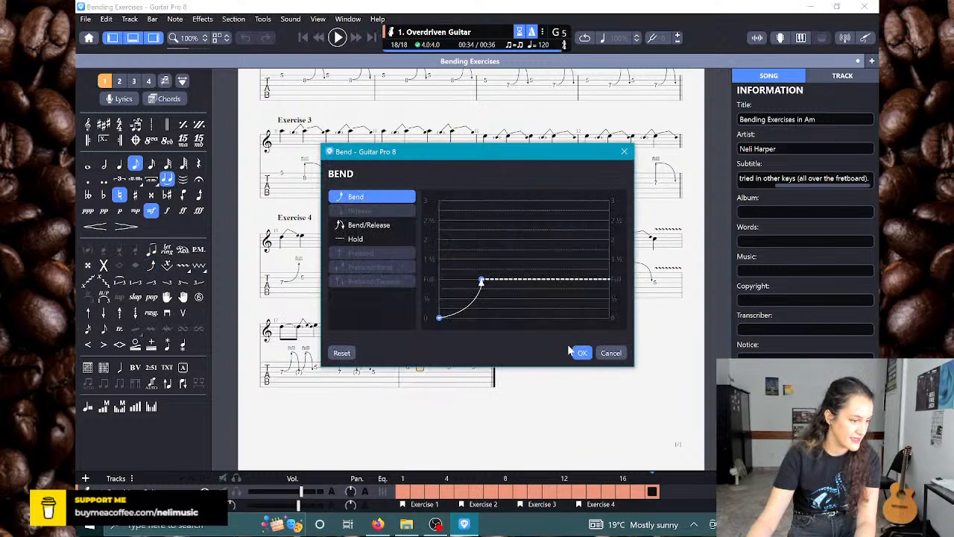
click(372, 225)
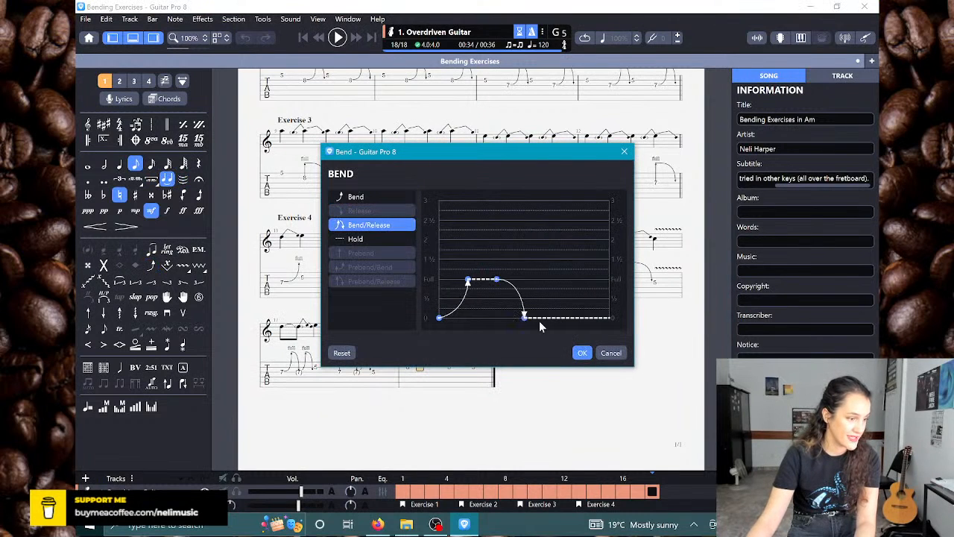
click(582, 354)
Step: On beat 3 of bar 18, give the first fret 8 eighth note a full Prebend/Release and its tied note a full Bend/Release
key(Right)
key(Right)
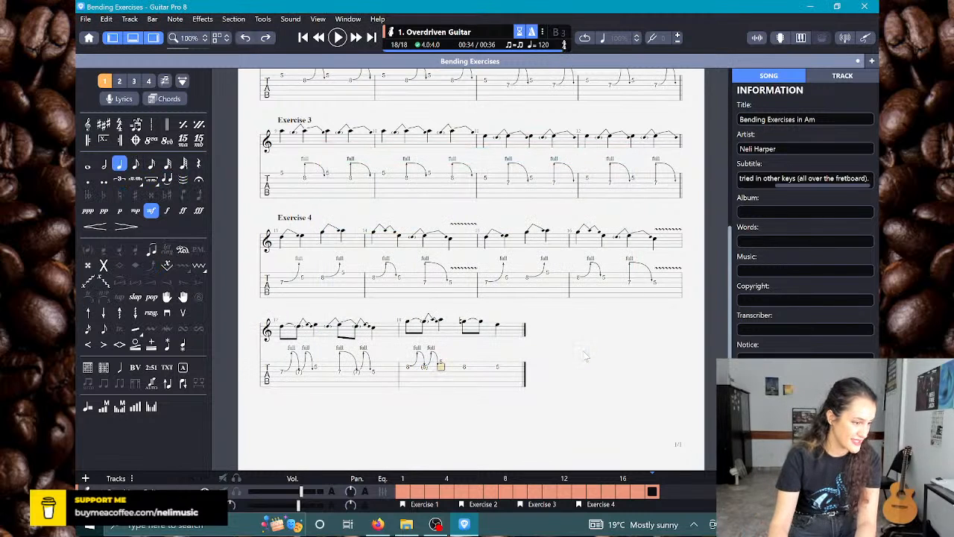
key(b)
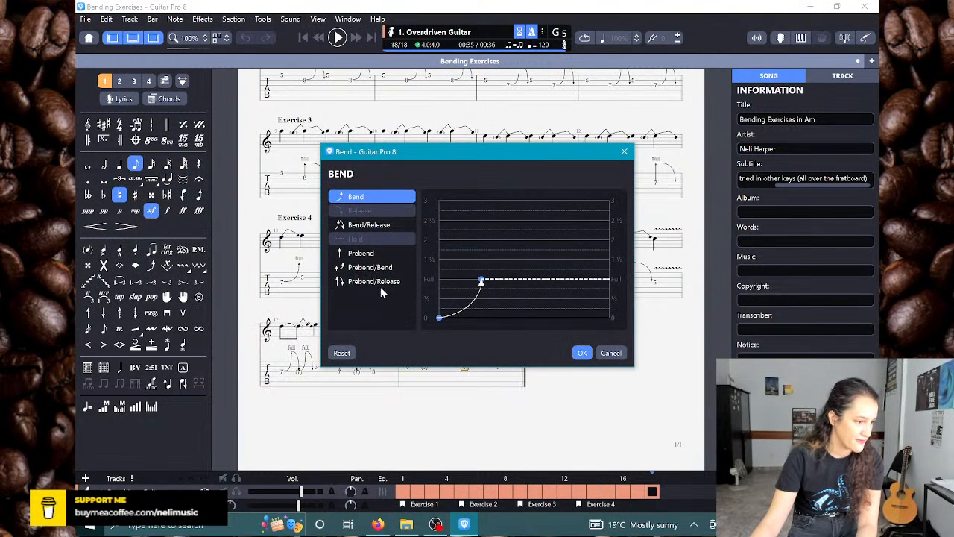
click(376, 281)
click(582, 353)
key(Right)
key(b)
click(369, 224)
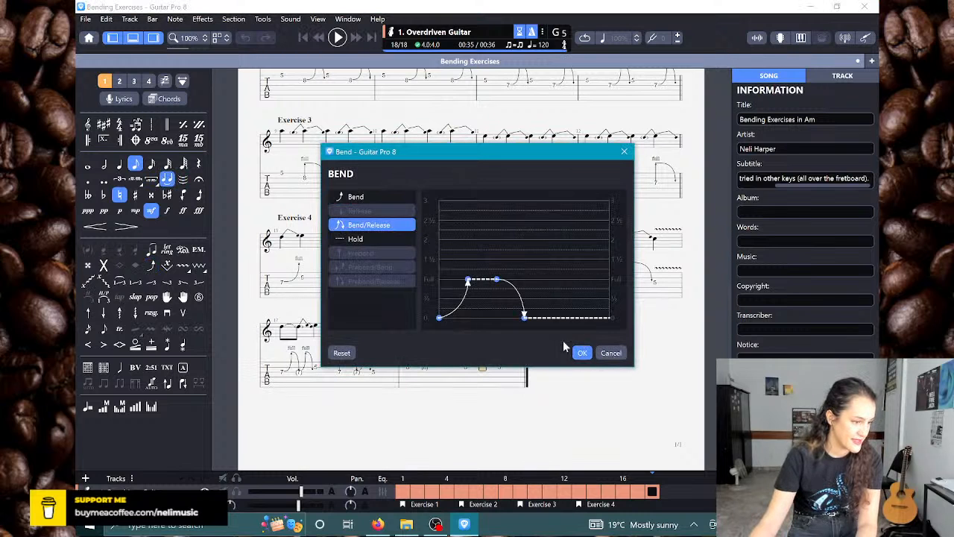
click(582, 352)
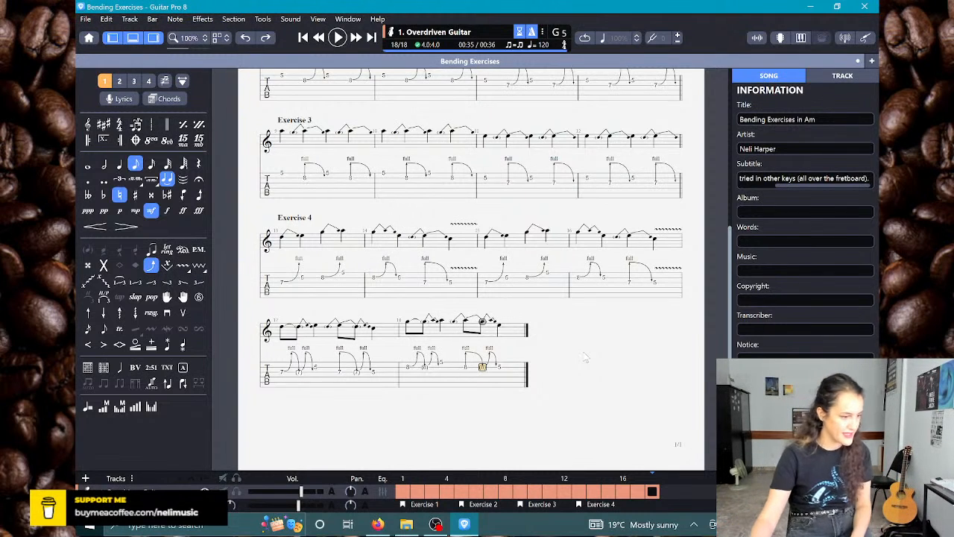
Step: Copy bars 17 and 18 and paste them after bar 18 as bars 19 and 20
drag(287, 383, 526, 396)
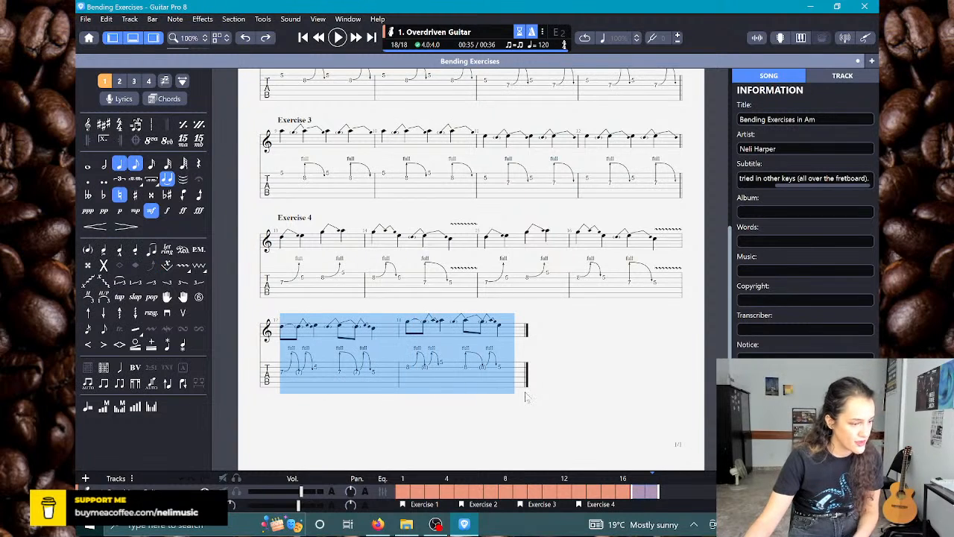
key(ctrl+c)
key(Right)
key(ctrl+v)
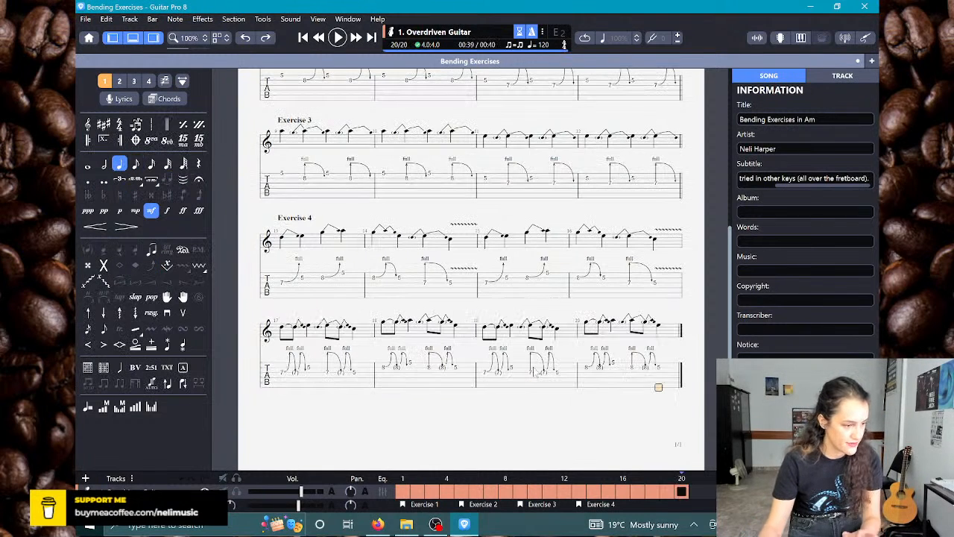
Step: Add a section named "Exercise 5" at the start of bar 17
click(281, 372)
key(shift+Insert)
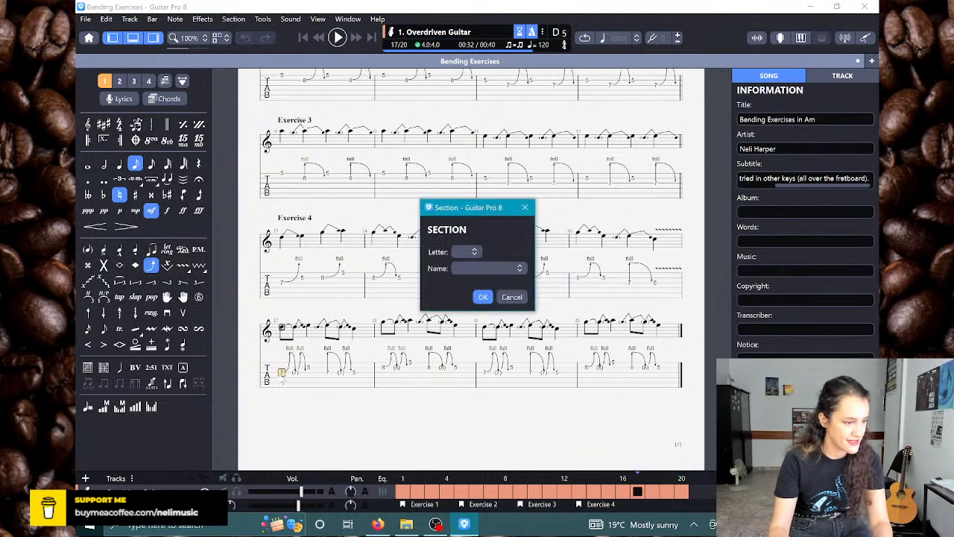
text(Exercise 5)
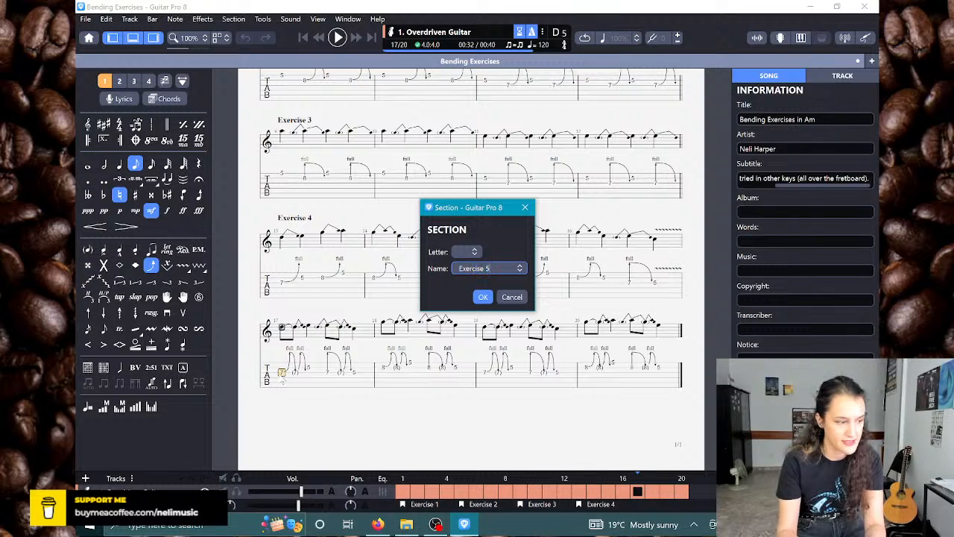
key(Return)
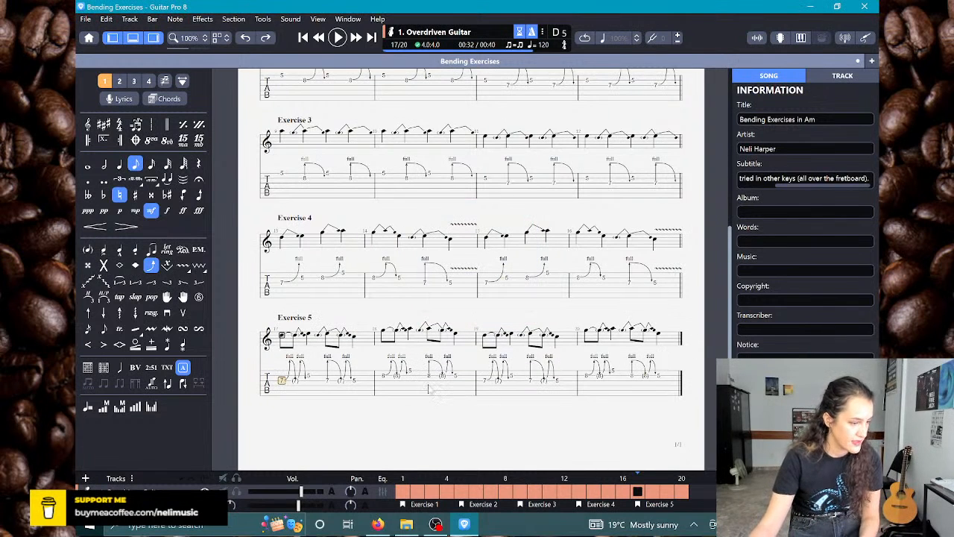
Step: Add vibrato to the closing fret 5 note of each bar from 17 to 20
click(354, 381)
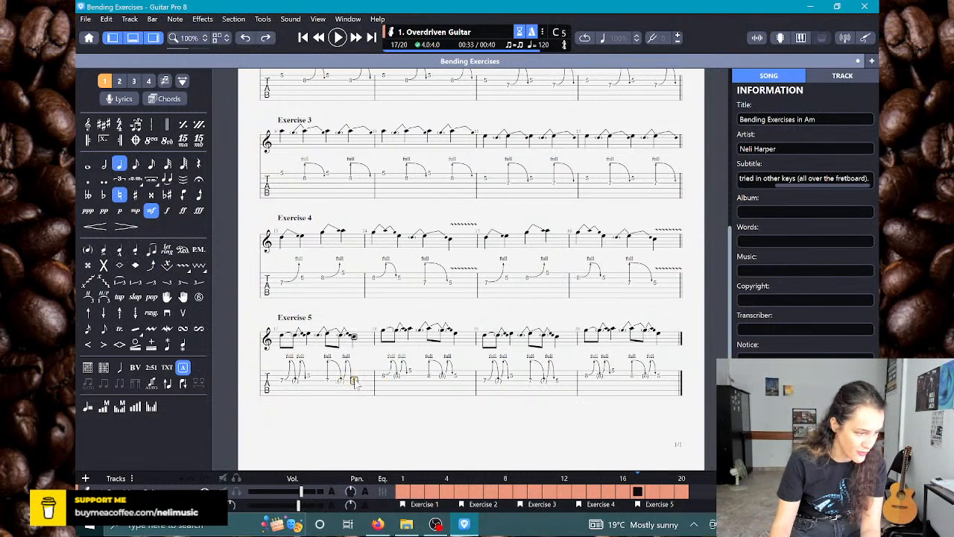
key(v)
key(space)
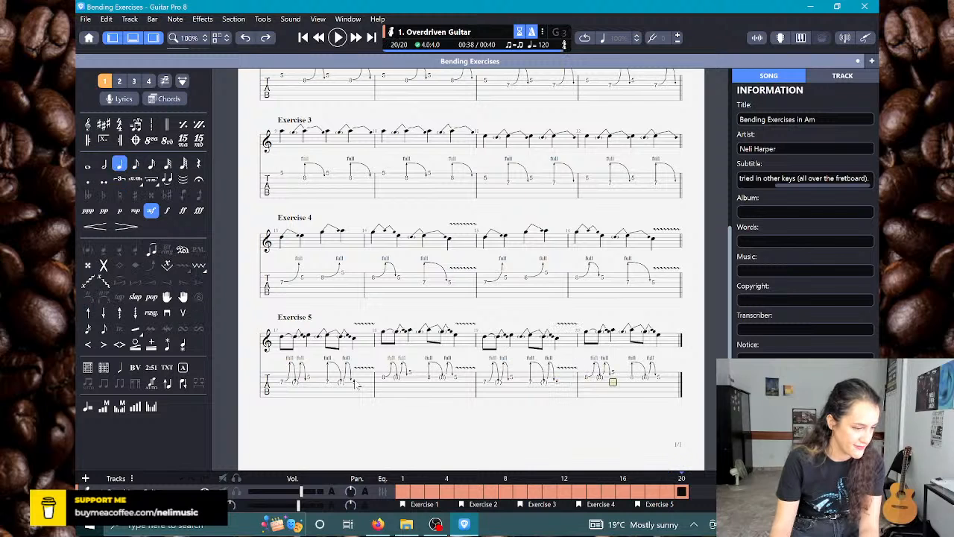
key(w)
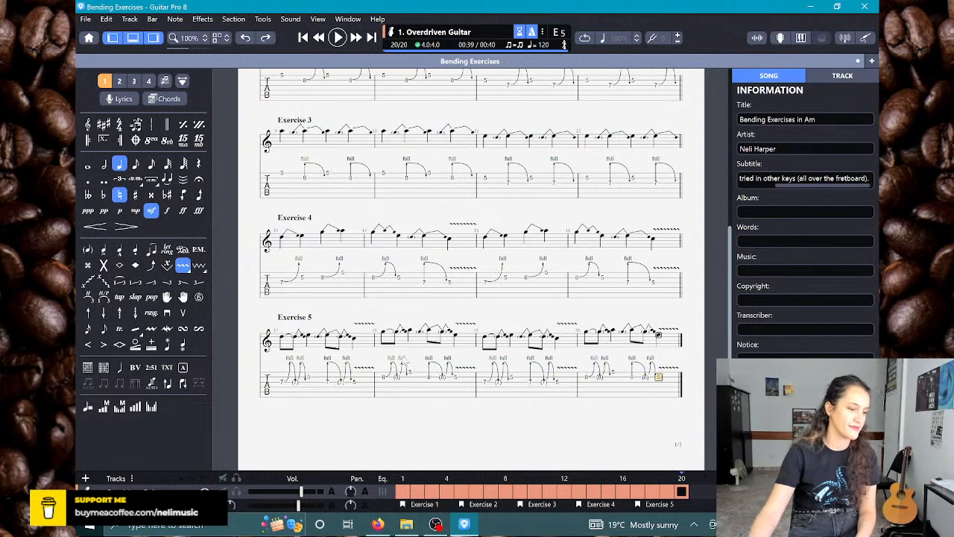
Step: Start a PDF export of the finished score and open the choice of its destination folder
scroll(534, 355, up, 5)
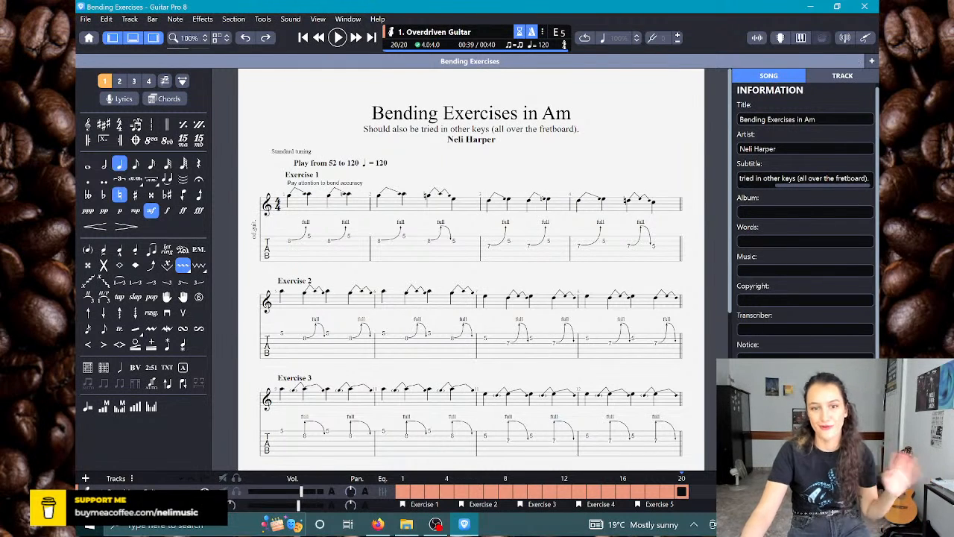
scroll(454, 98, down, 6)
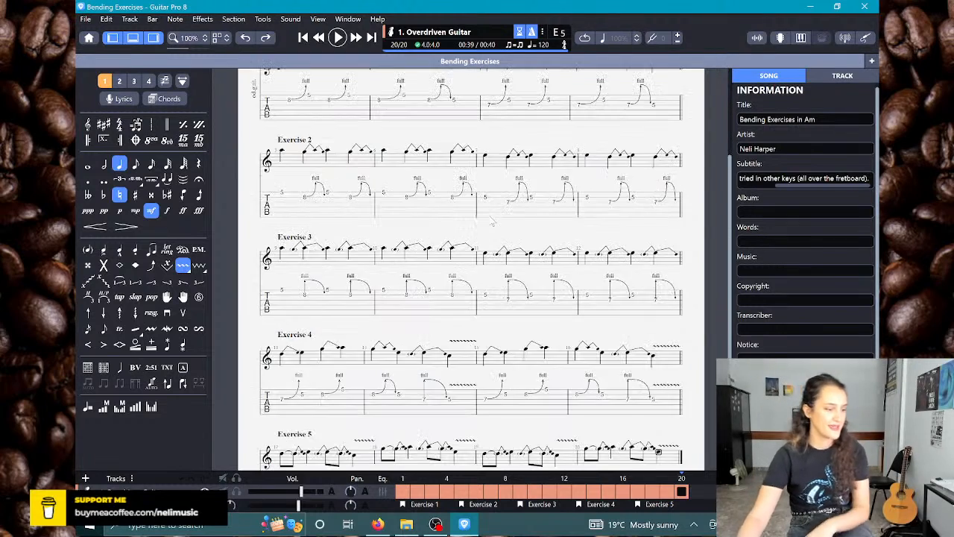
scroll(486, 245, up, 6)
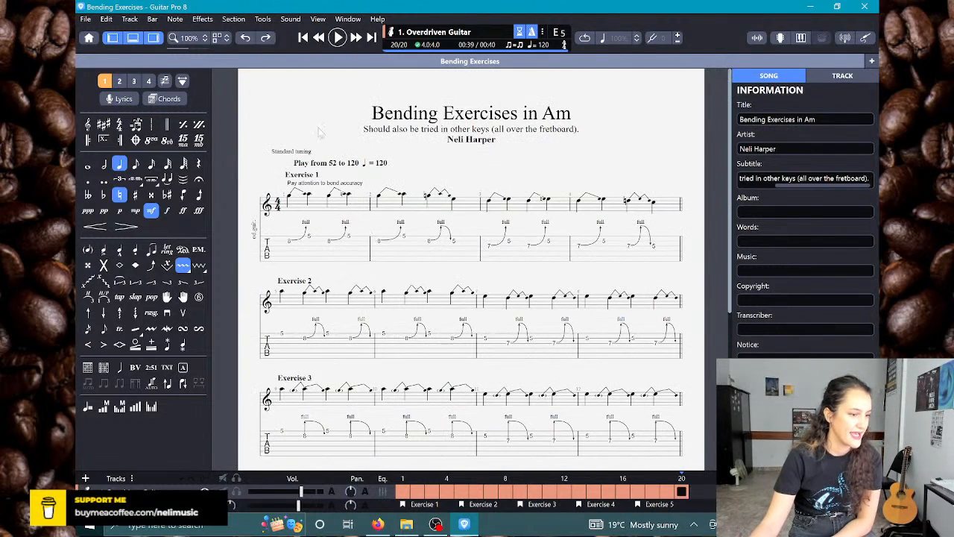
click(86, 18)
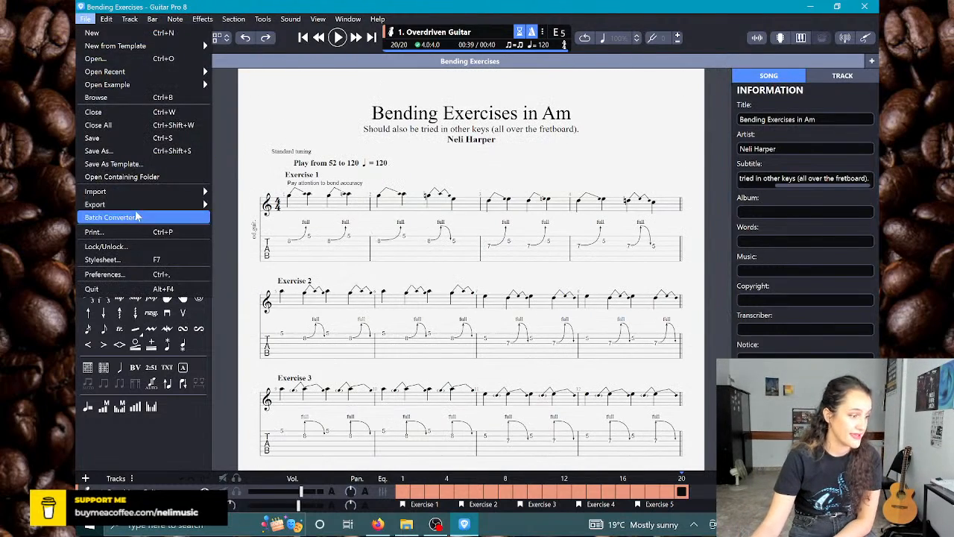
mouse_move(149, 204)
click(229, 270)
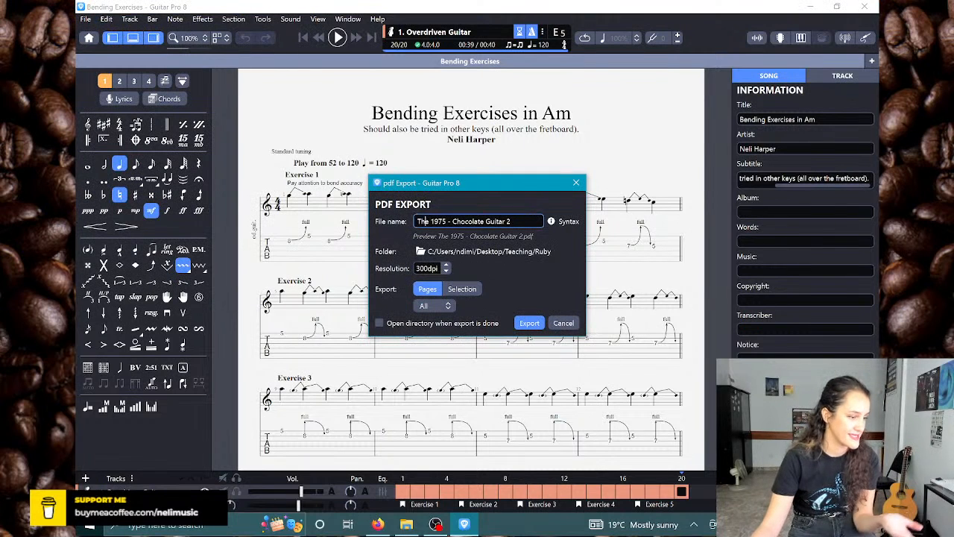
drag(424, 221, 528, 233)
click(523, 223)
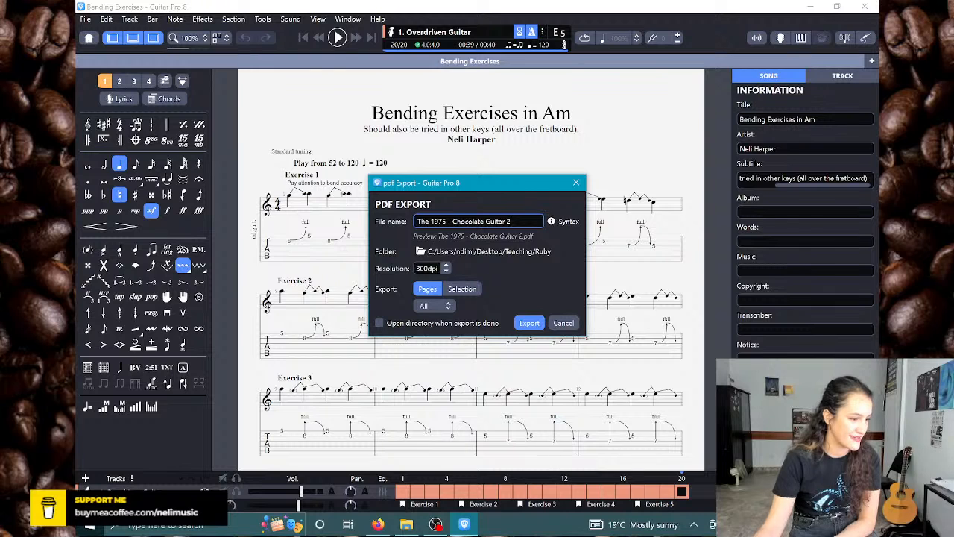
click(532, 251)
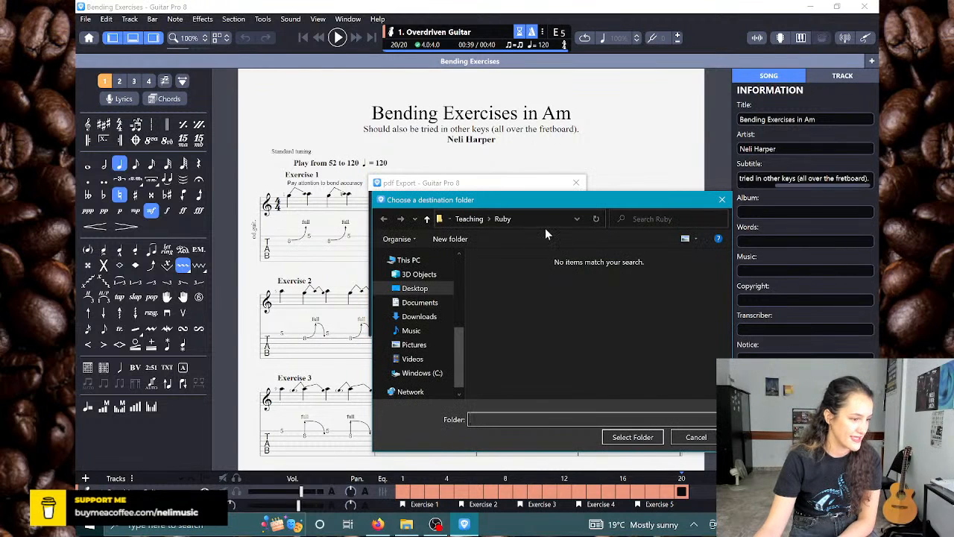